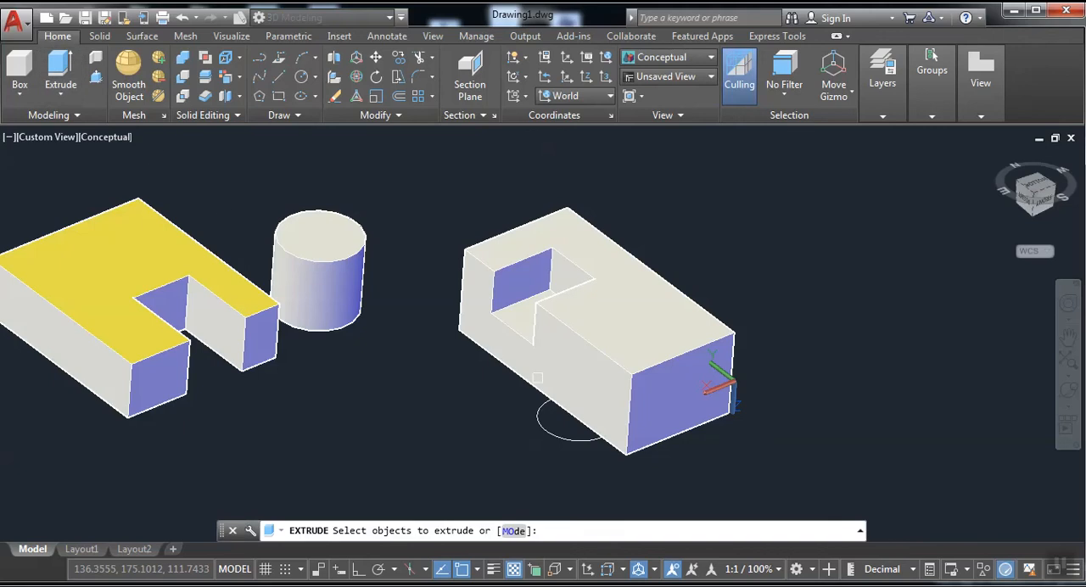
# Extrude the circle at the notched block's long side into a solid cylinder about 88 units high.
pyautogui.click(552, 414)
pyautogui.rightClick(543, 438)
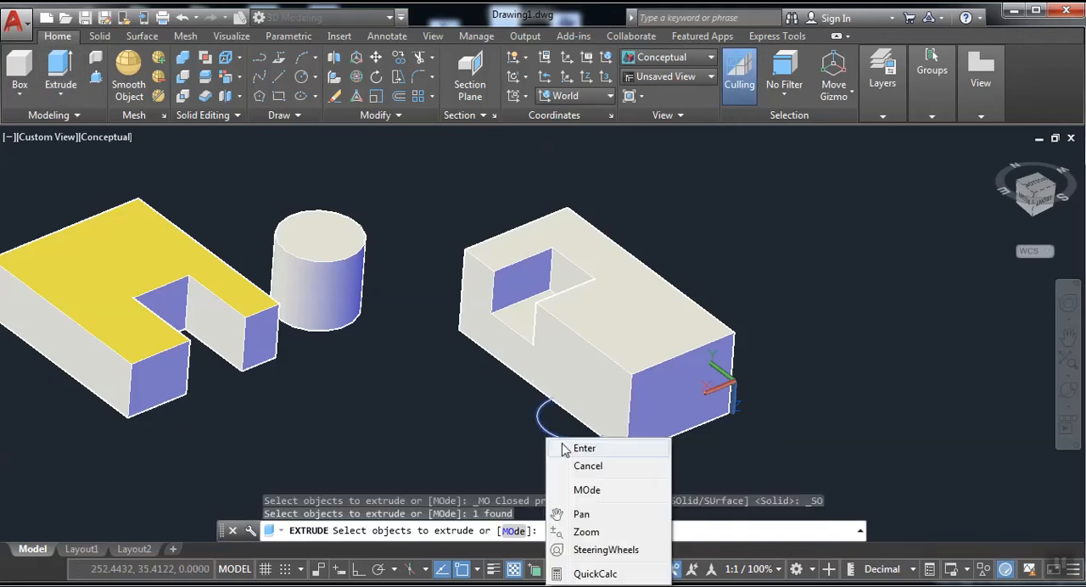
pyautogui.click(574, 447)
pyautogui.press('Return')
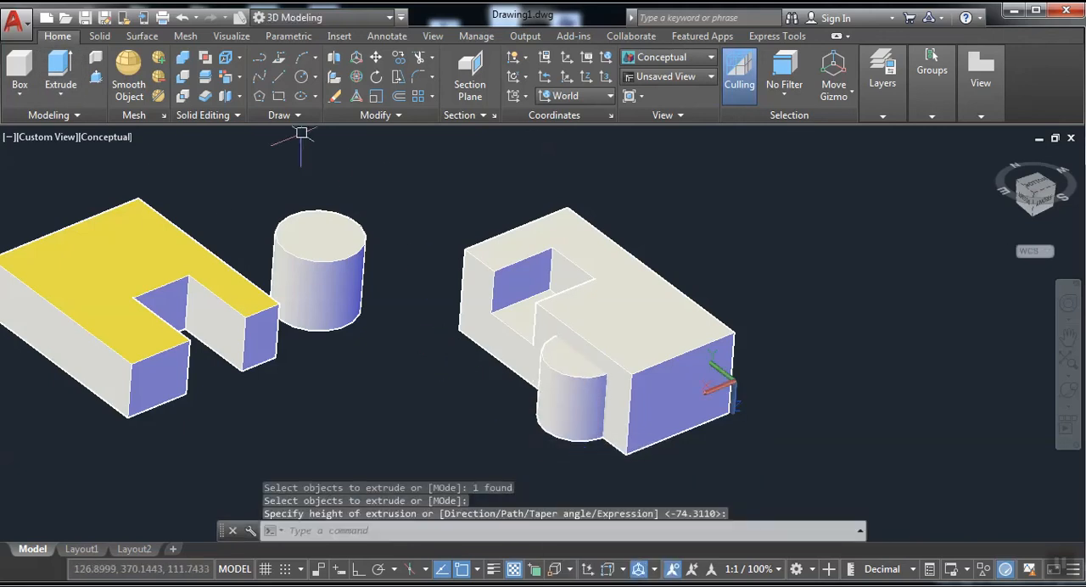
pyautogui.click(183, 79)
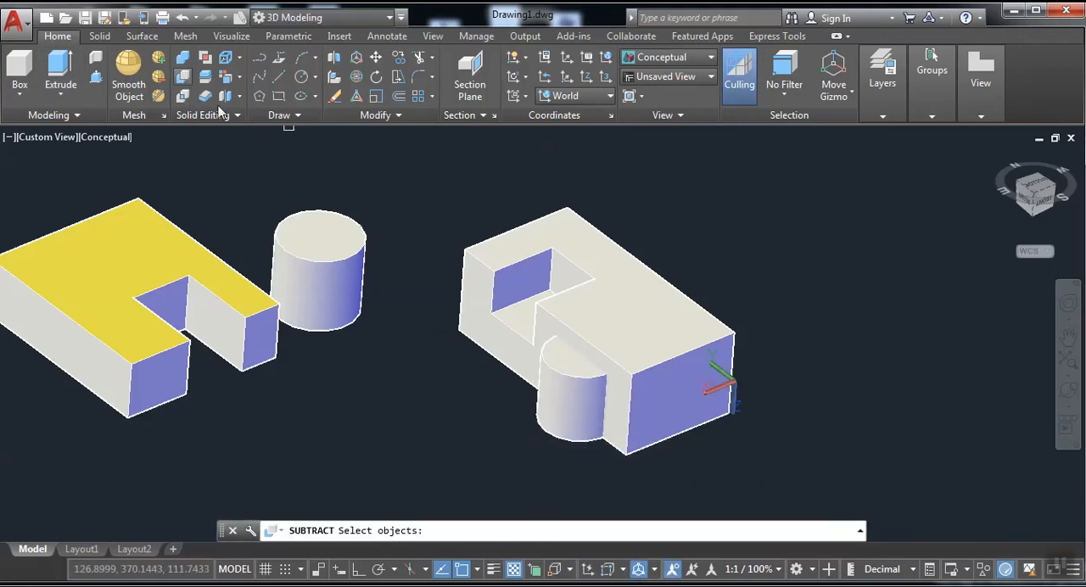
pyautogui.click(620, 306)
pyautogui.press('Return')
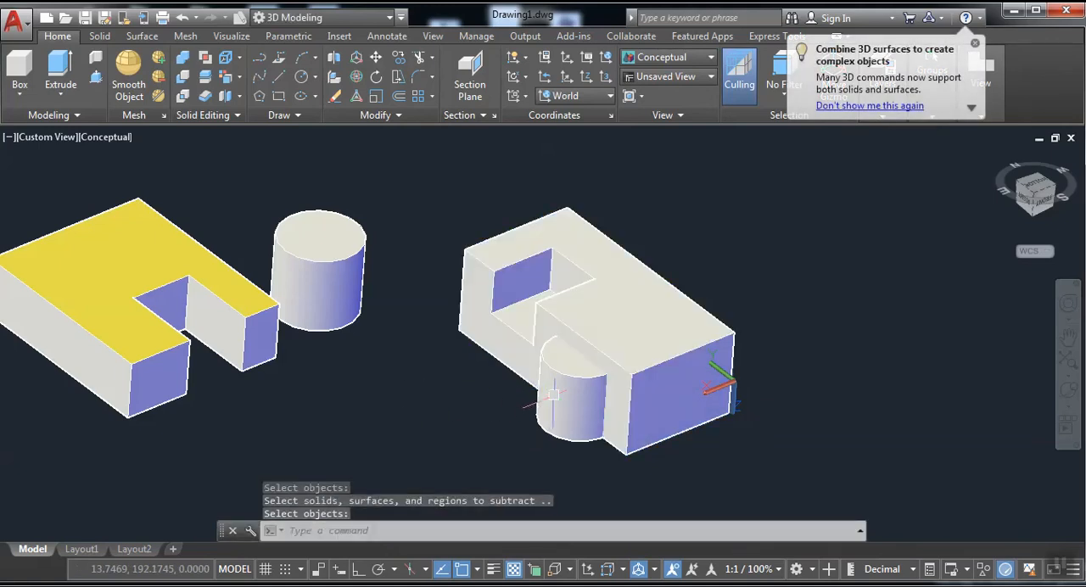
# Subtract the short cylinder from the notched block to cut a curved recess in its long side.
pyautogui.click(184, 76)
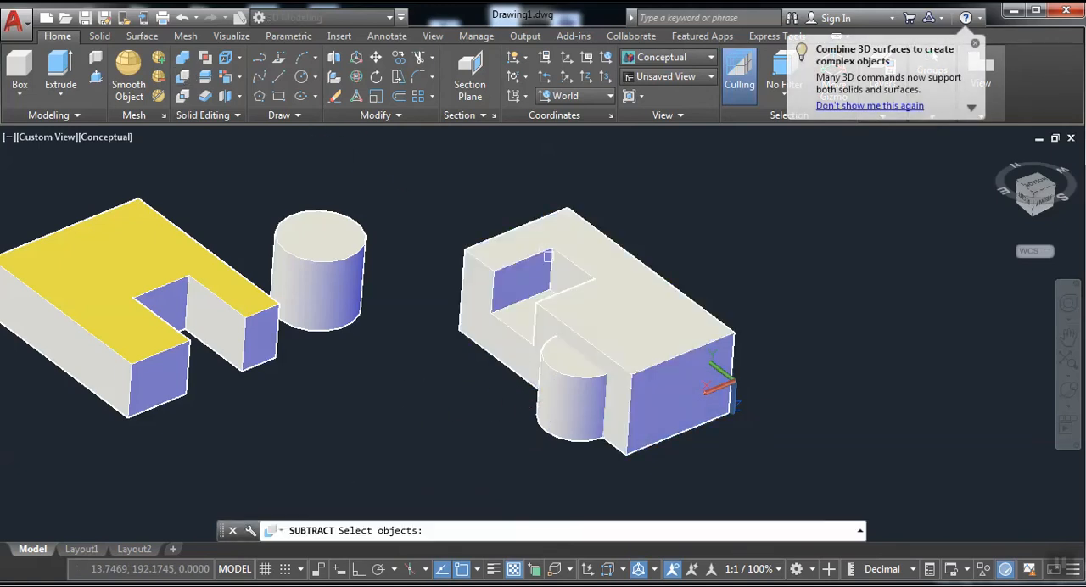
pyautogui.click(549, 255)
pyautogui.press('Return')
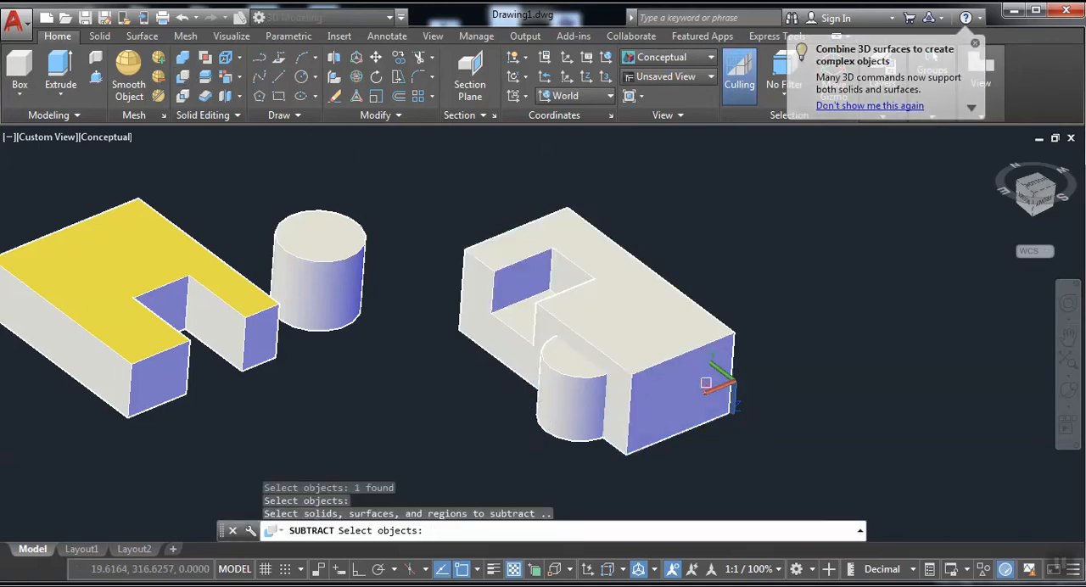
pyautogui.click(557, 385)
pyautogui.press('Return')
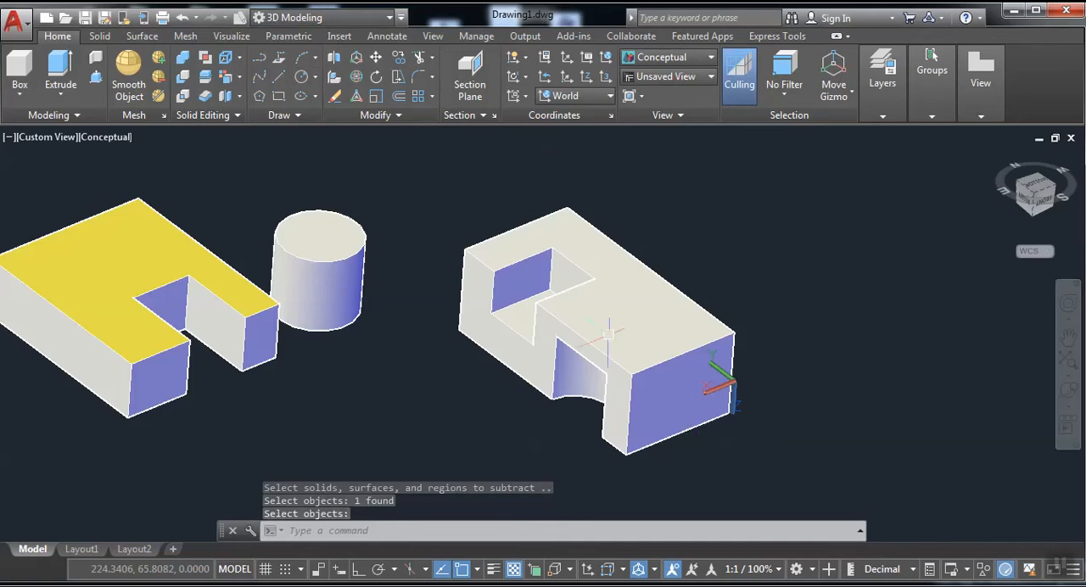
# Draw a circle of about 48 radius centred on the lower edge of the notched block's end face.
pyautogui.click(301, 77)
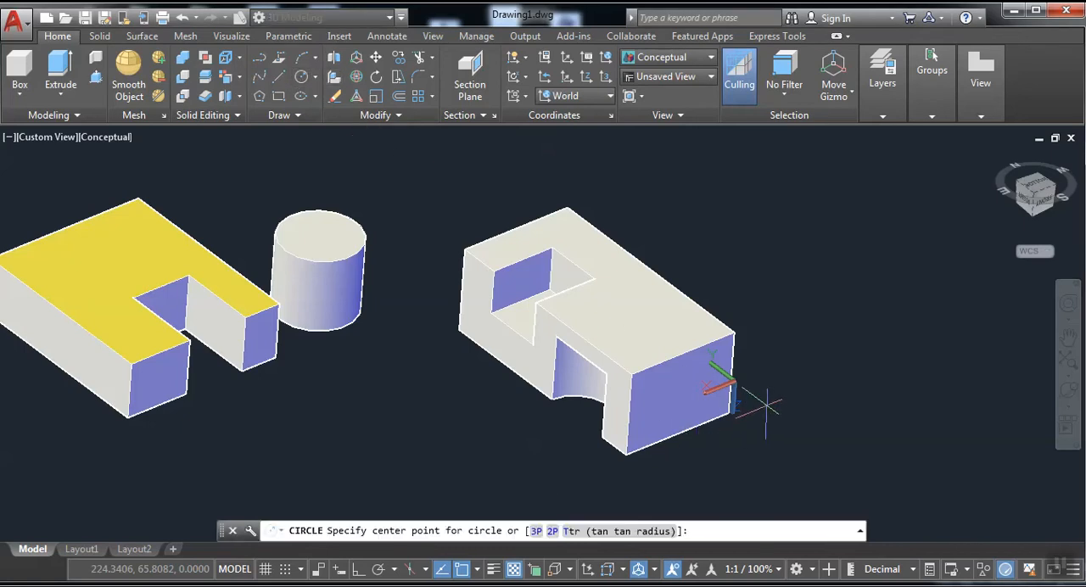
pyautogui.click(680, 434)
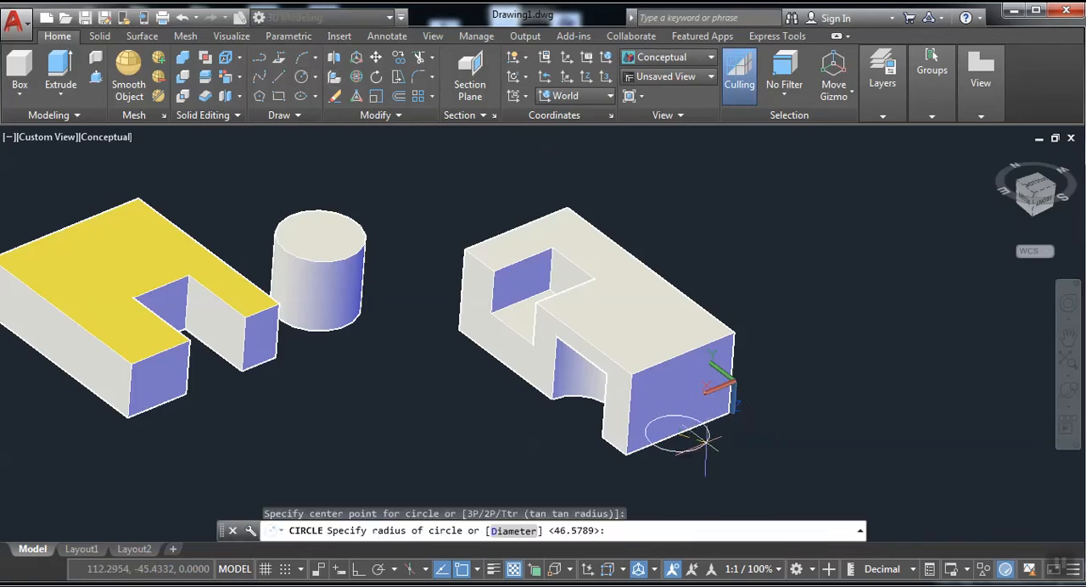
pyautogui.press('Return')
# Extrude the circle at the block's end face about 258 units, up through and above the block.
pyautogui.click(57, 68)
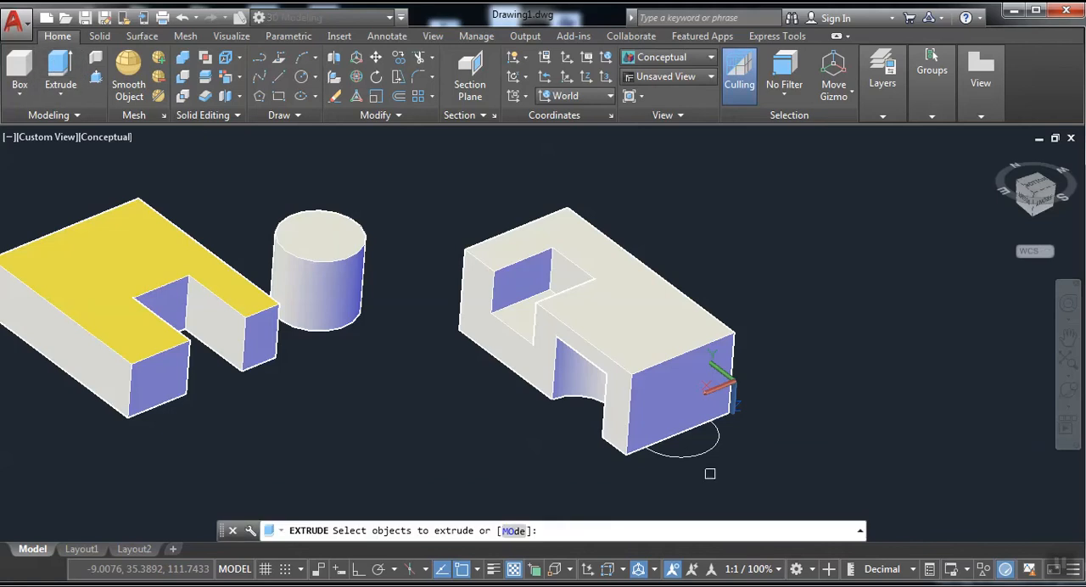
pyautogui.click(704, 459)
pyautogui.click(689, 452)
pyautogui.rightClick(689, 451)
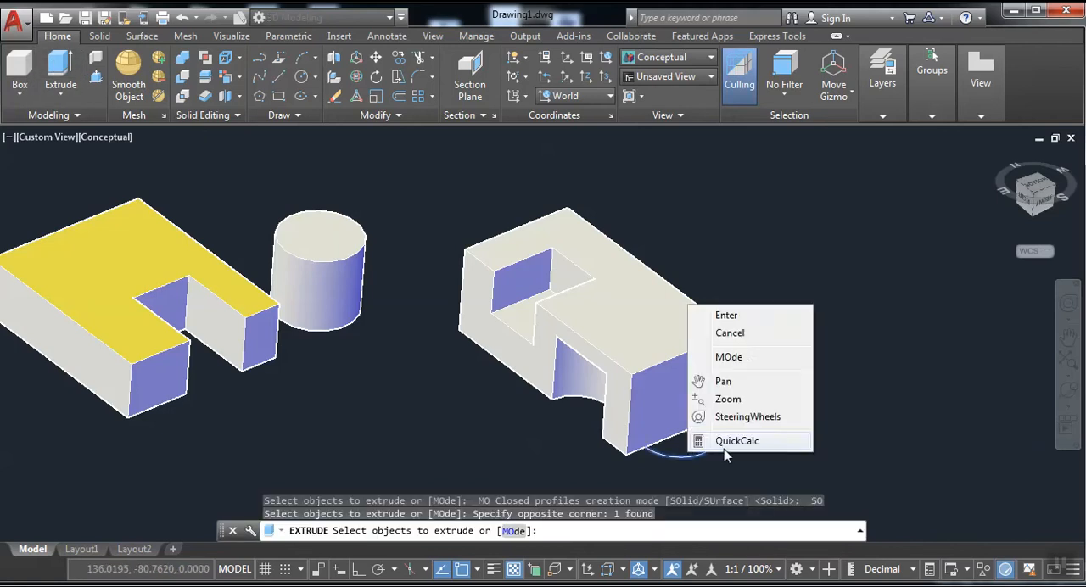
pyautogui.click(727, 315)
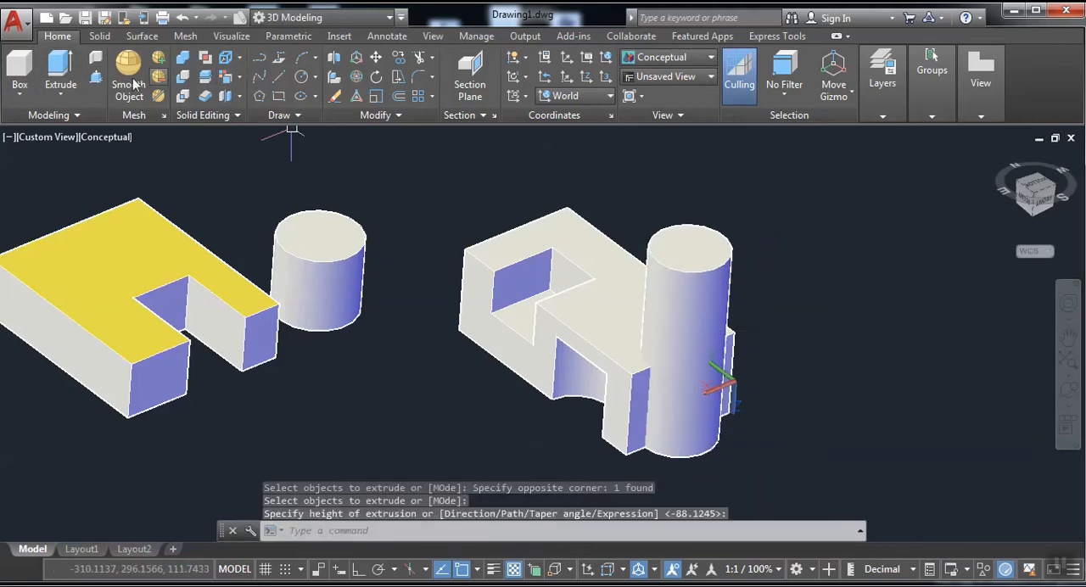
# Subtract the tall cylinder from the notched block to cut a round recess through its end face.
pyautogui.click(182, 76)
pyautogui.click(583, 278)
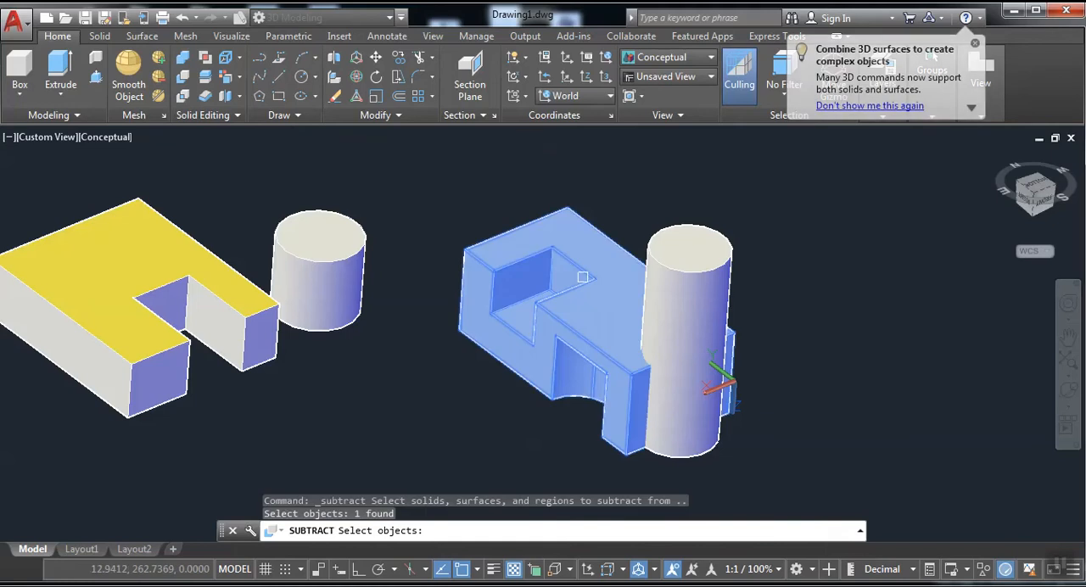
pyautogui.press('Return')
pyautogui.click(723, 313)
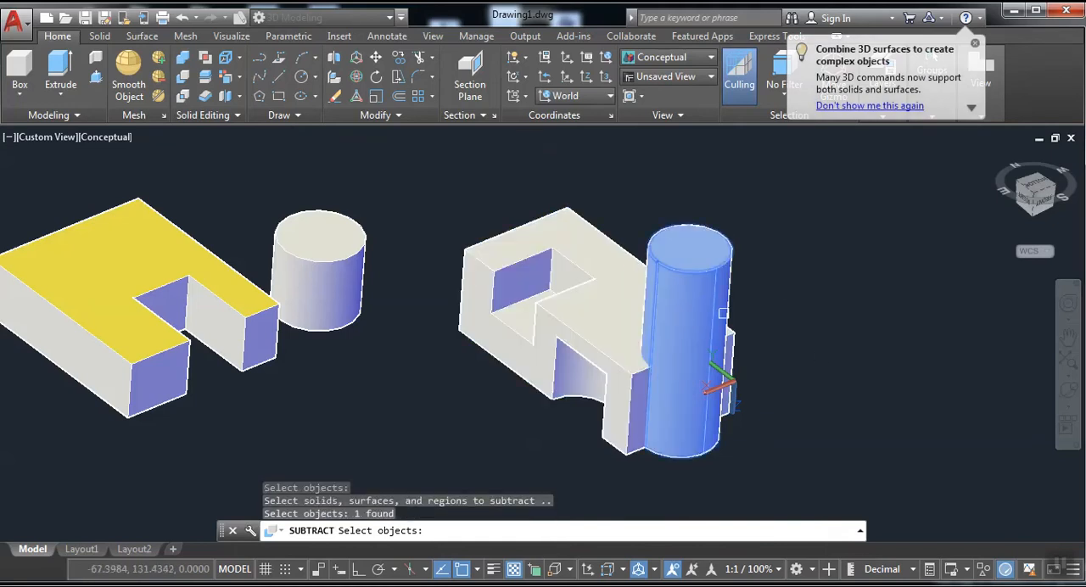
pyautogui.press('Return')
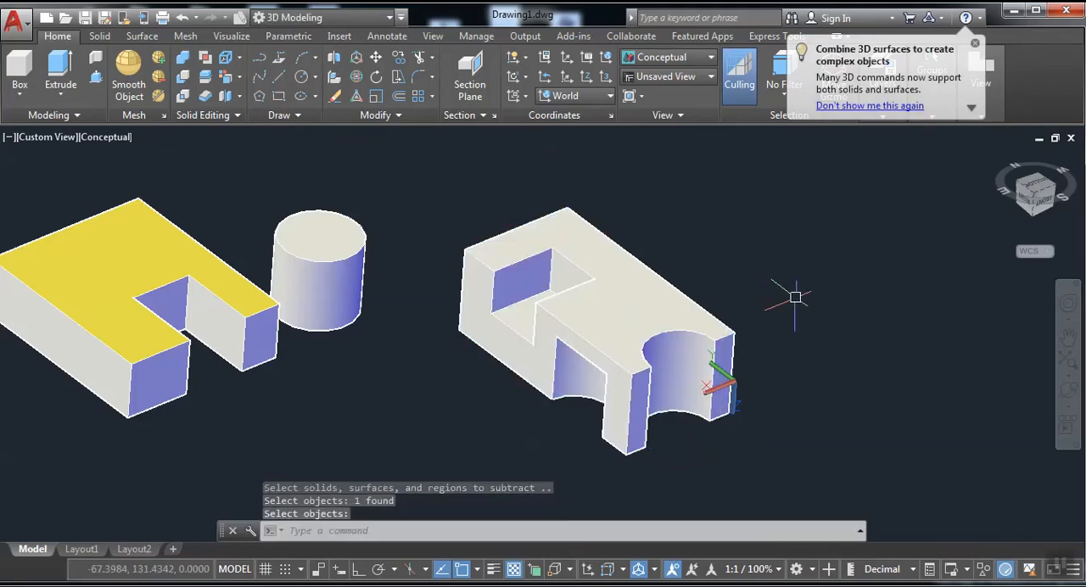
# Draw a circle of about 46 radius centred on the lower long edge of the yellow-topped block.
pyautogui.moveTo(829, 305); pyautogui.dragTo(858, 325, button='middle')
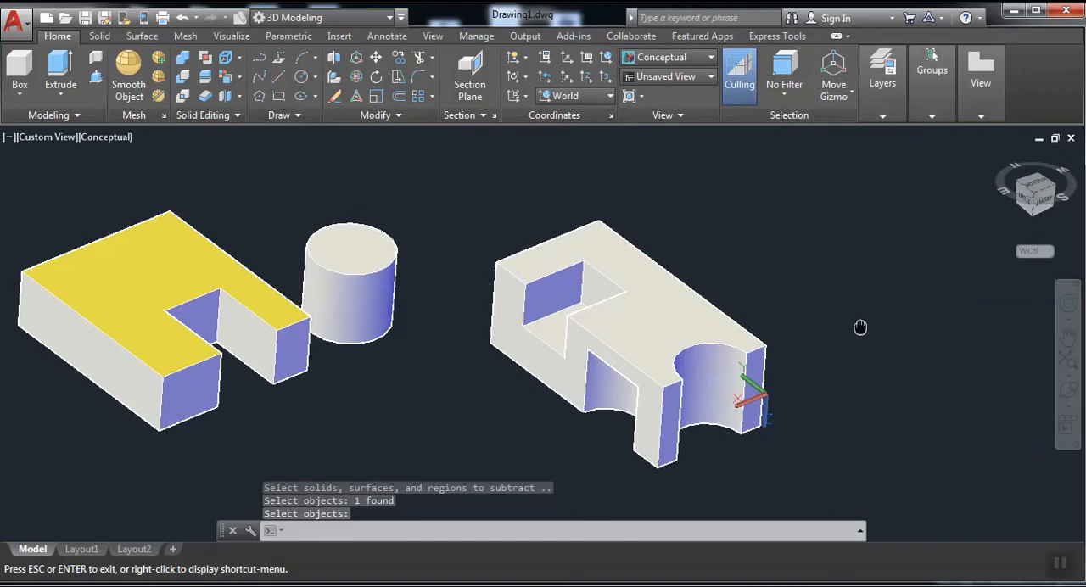
pyautogui.moveTo(426, 346); pyautogui.dragTo(583, 334, button='middle')
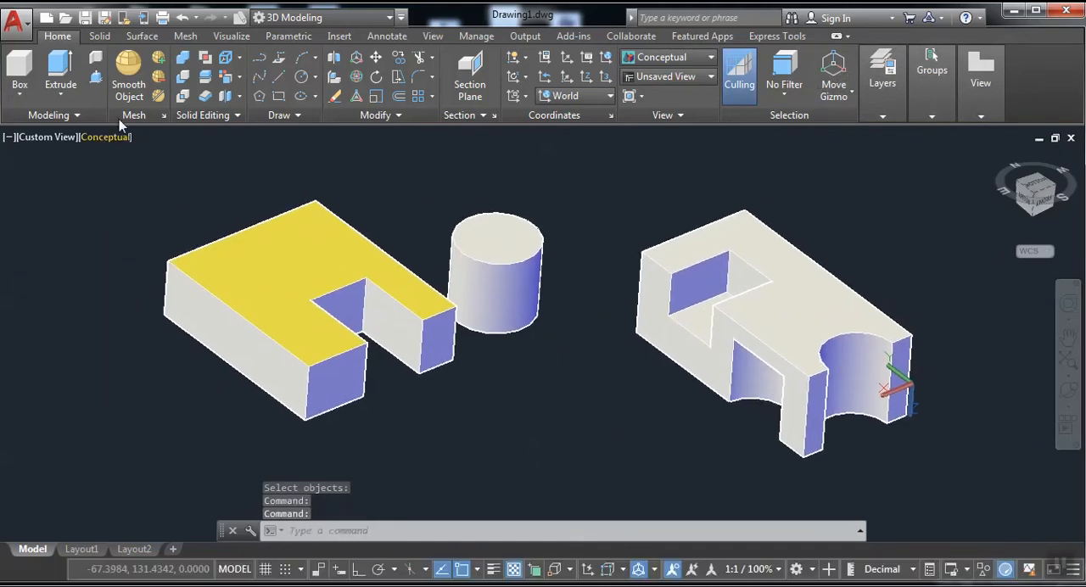
pyautogui.click(301, 76)
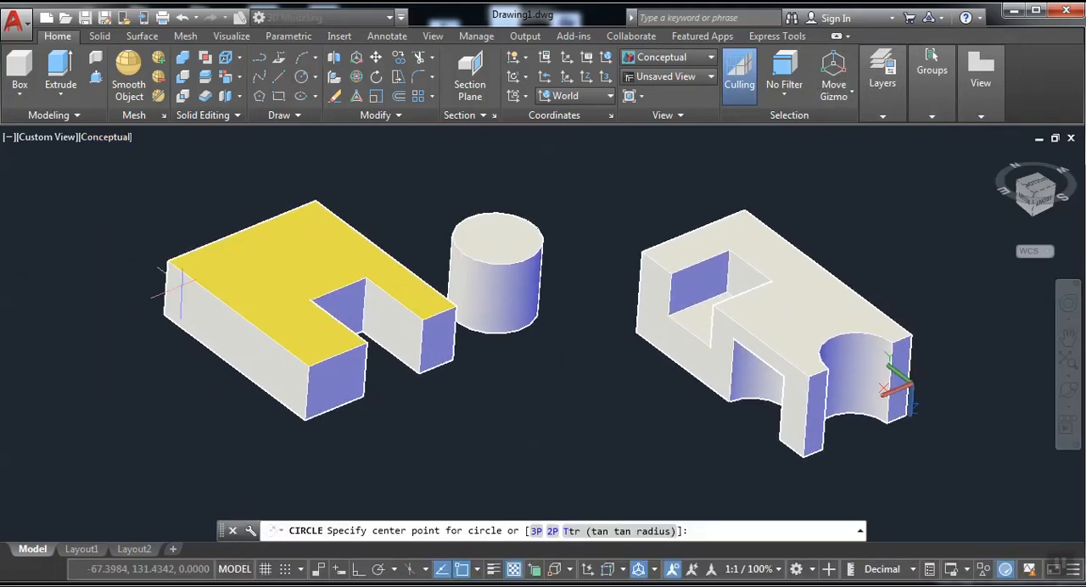
pyautogui.click(222, 361)
pyautogui.click(183, 363)
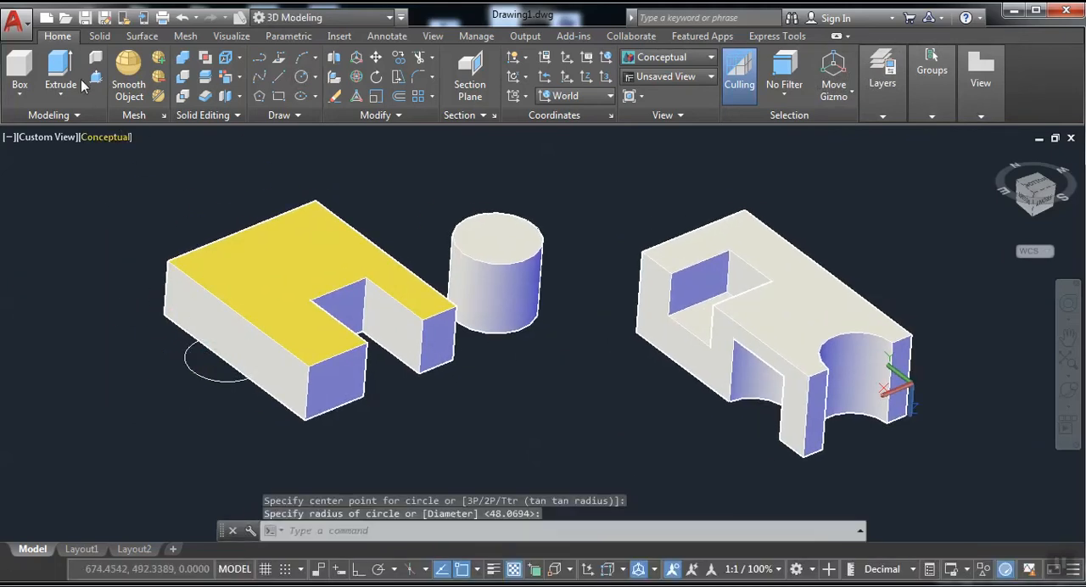
# Extrude the circle beside the yellow-topped block into a cylinder about 159 units high that rises above the block.
pyautogui.click(214, 392)
pyautogui.click(178, 371)
pyautogui.rightClick(173, 372)
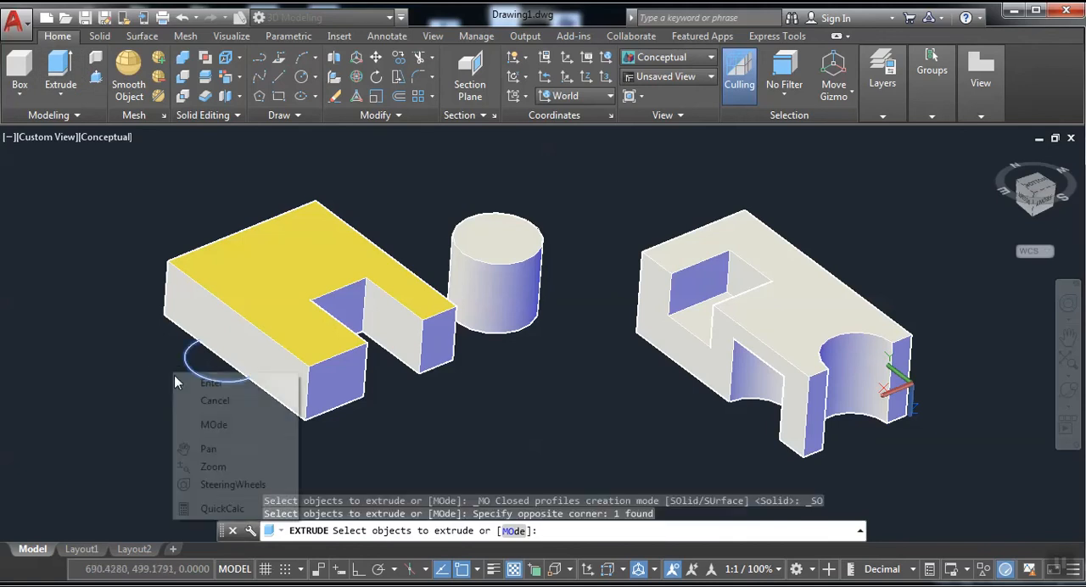
pyautogui.click(204, 384)
pyautogui.click(119, 237)
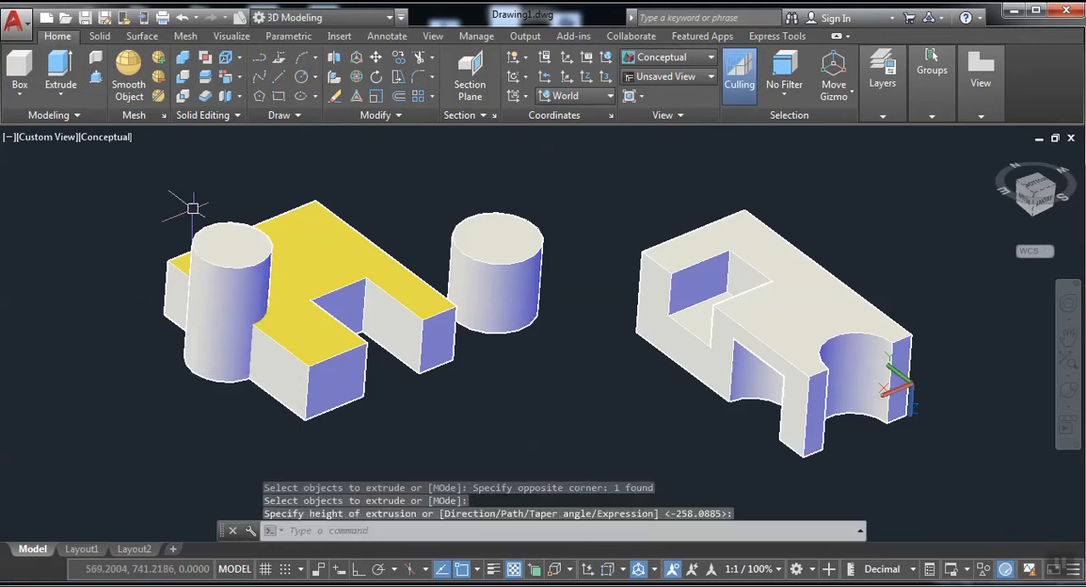
# Union the yellow-topped block with the cylinder passing through its side into one solid.
pyautogui.click(184, 59)
pyautogui.click(324, 318)
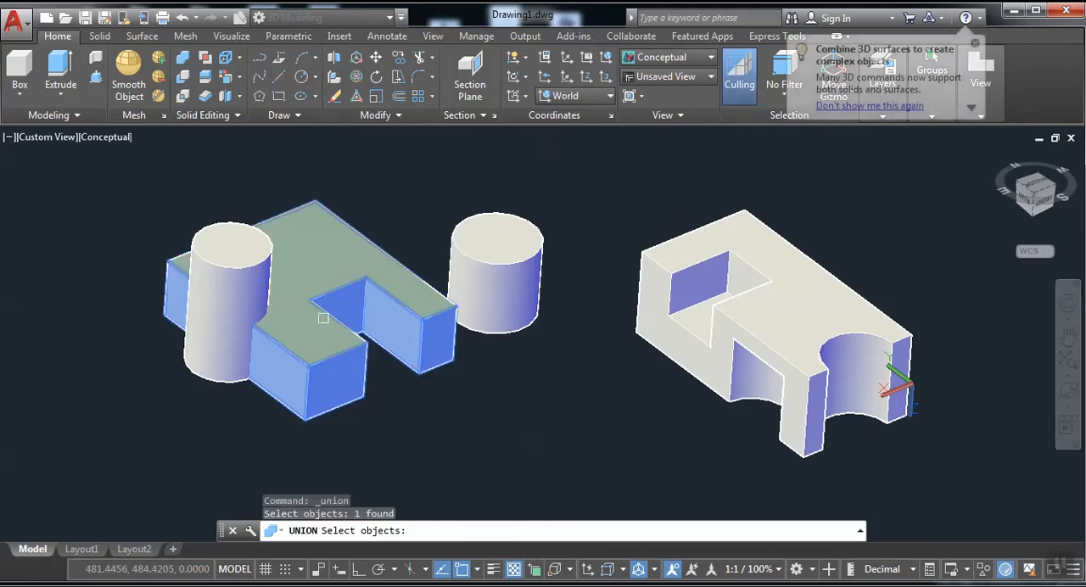
pyautogui.click(251, 299)
pyautogui.rightClick(488, 415)
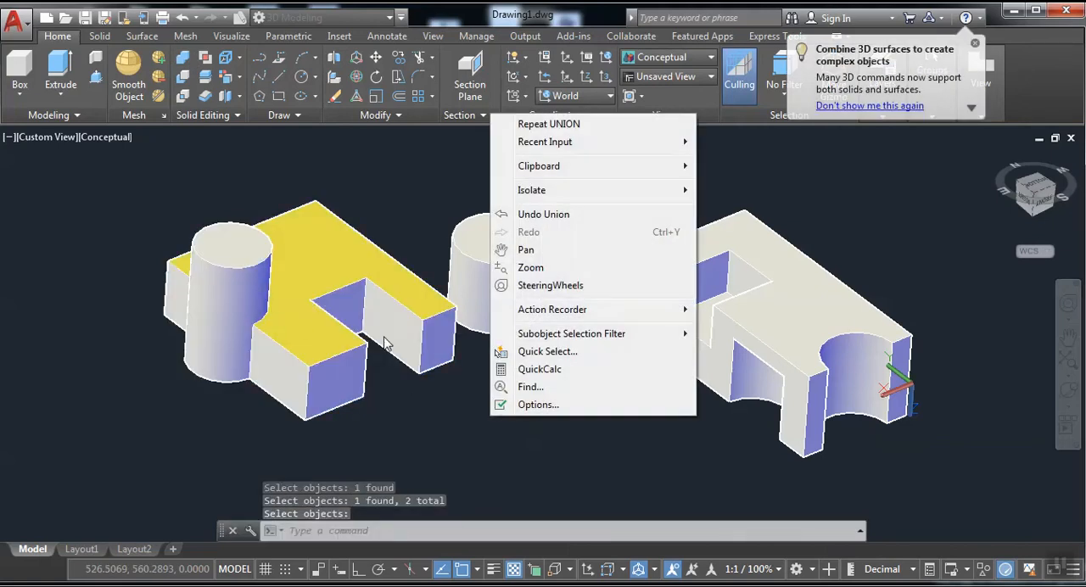
pyautogui.click(427, 432)
pyautogui.click(309, 353)
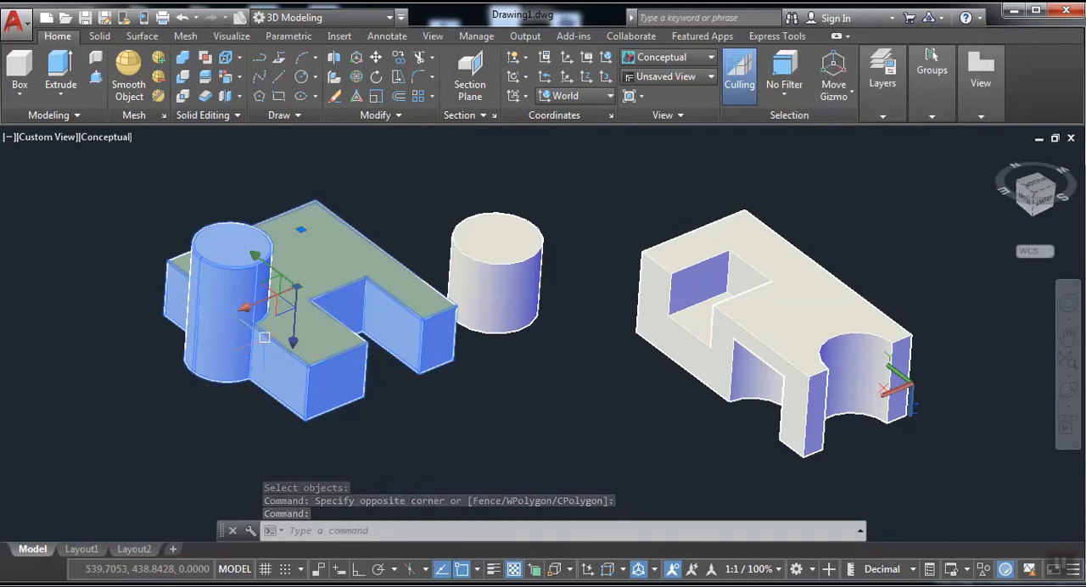
pyautogui.press('Escape')
# Draw a circle that partly overlaps the base of the free-standing cylinder between the two blocks.
pyautogui.moveTo(455, 374); pyautogui.dragTo(350, 244, button='middle')
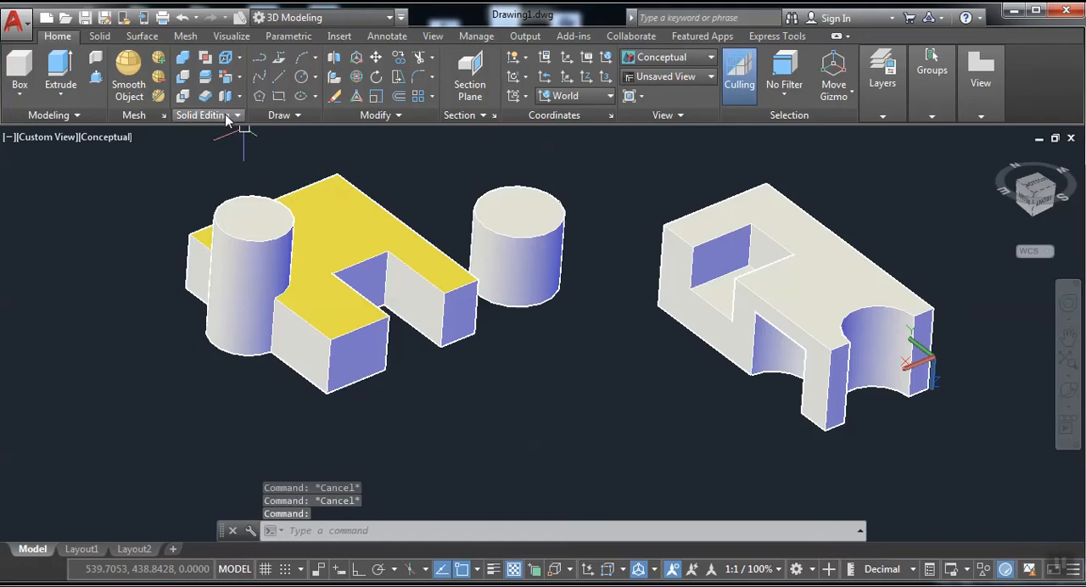
pyautogui.click(304, 78)
pyautogui.click(541, 304)
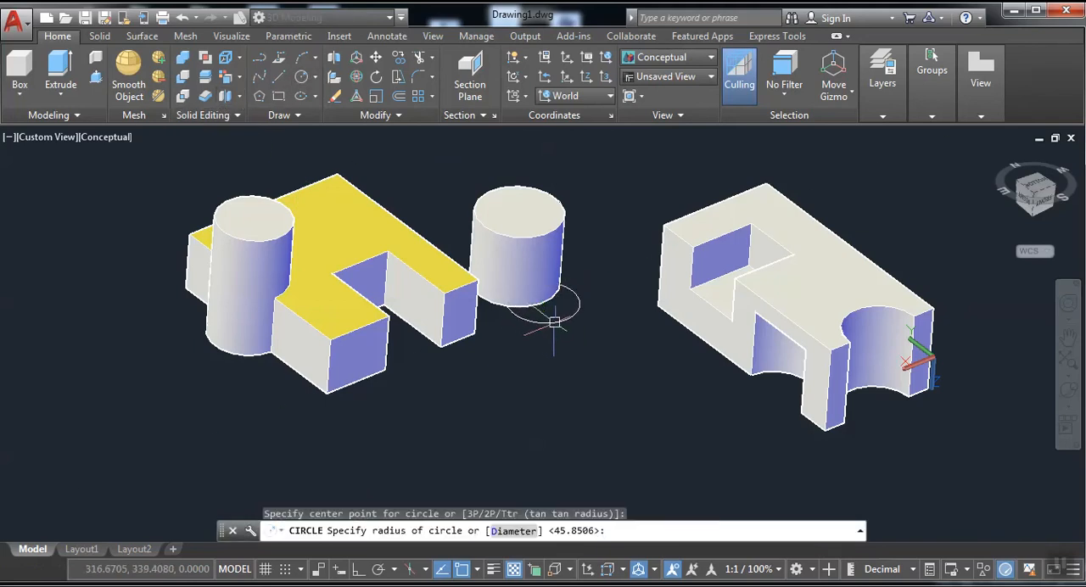
pyautogui.press('Return')
# Extrude the circle into a second cylinder, shorter than the free-standing cylinder it overlaps.
pyautogui.click(59, 68)
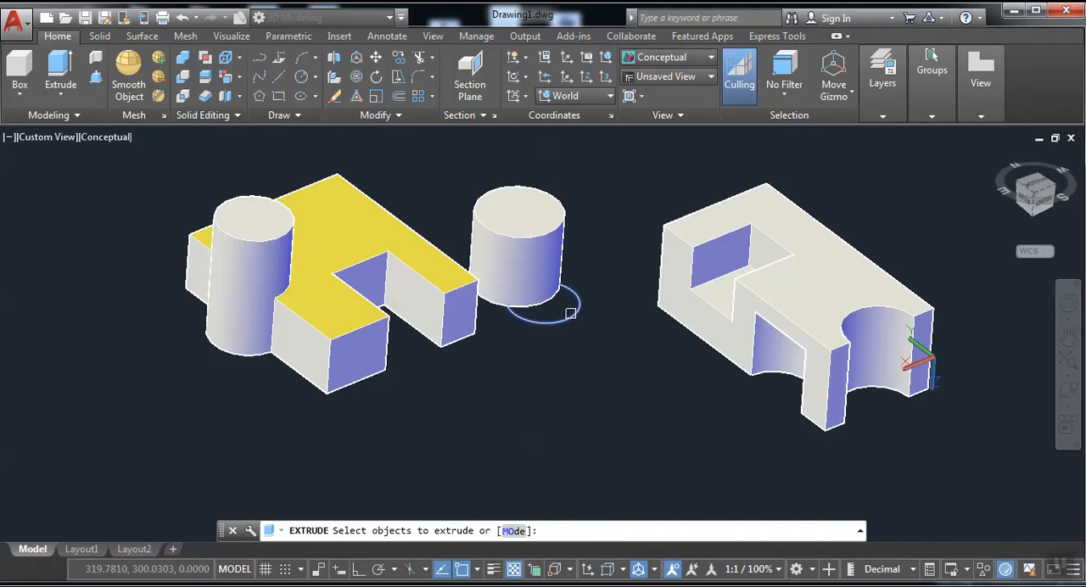
pyautogui.click(579, 312)
pyautogui.rightClick(574, 315)
pyautogui.click(610, 325)
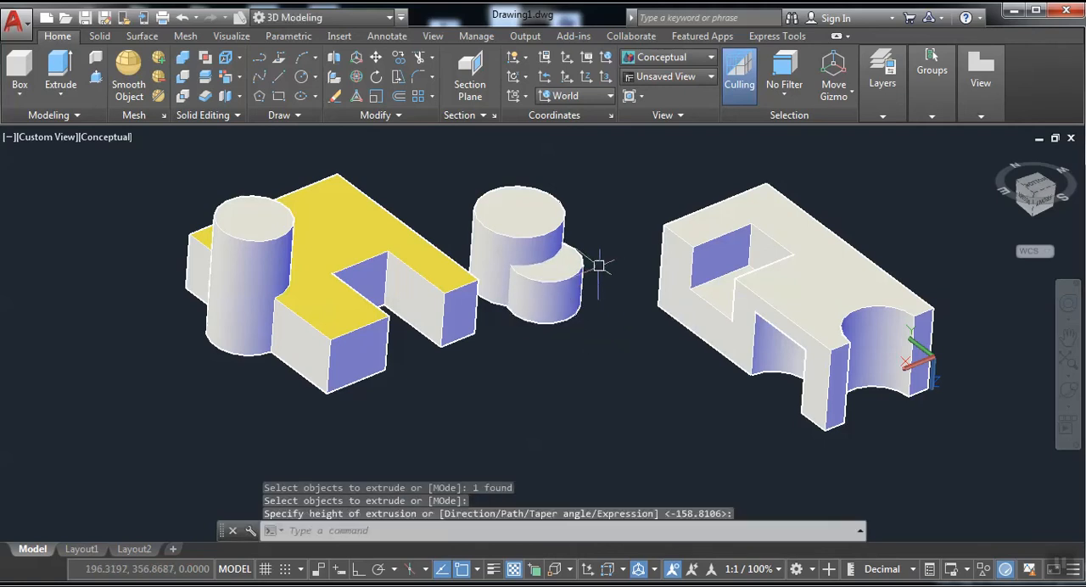
# Run an Interfere check with both overlapping cylinders as the first set and no second set.
pyautogui.scroll(2, 506, 241)
pyautogui.moveTo(506, 241); pyautogui.dragTo(457, 276, button='middle')
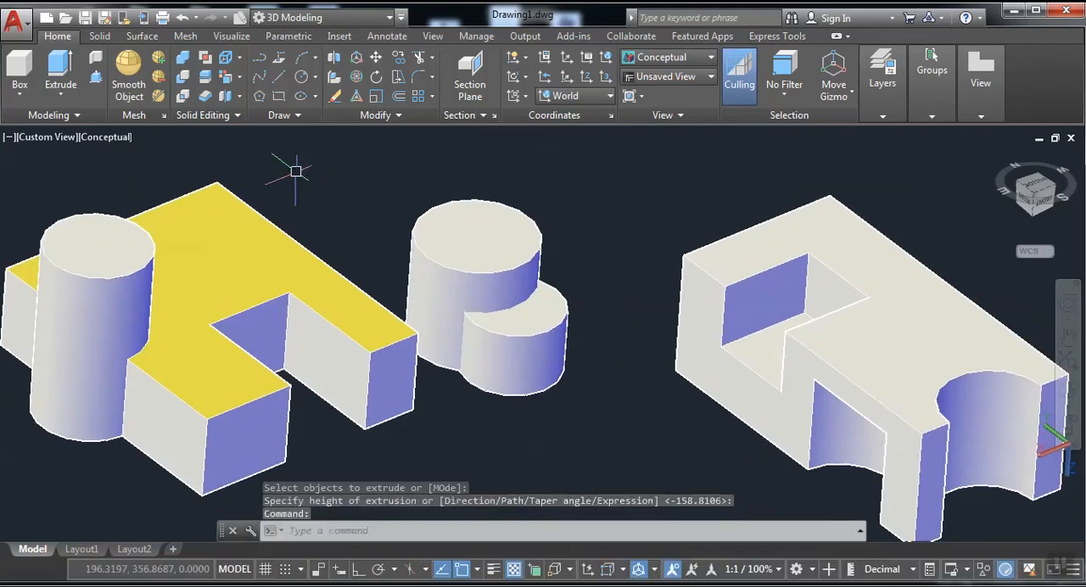
pyautogui.click(204, 60)
pyautogui.click(517, 319)
pyautogui.click(490, 289)
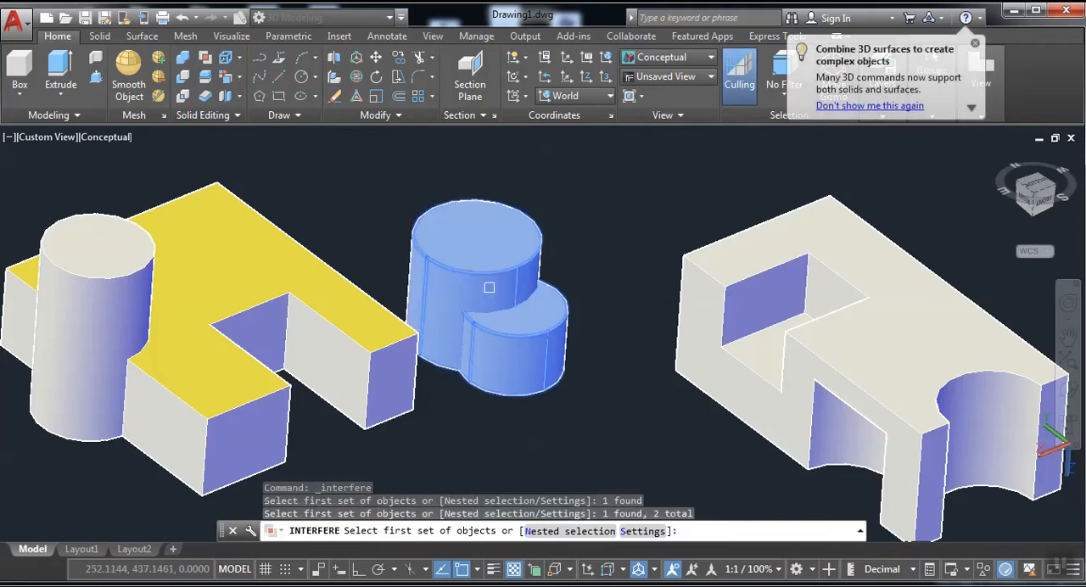
pyautogui.rightClick(576, 301)
pyautogui.click(594, 313)
pyautogui.rightClick(573, 274)
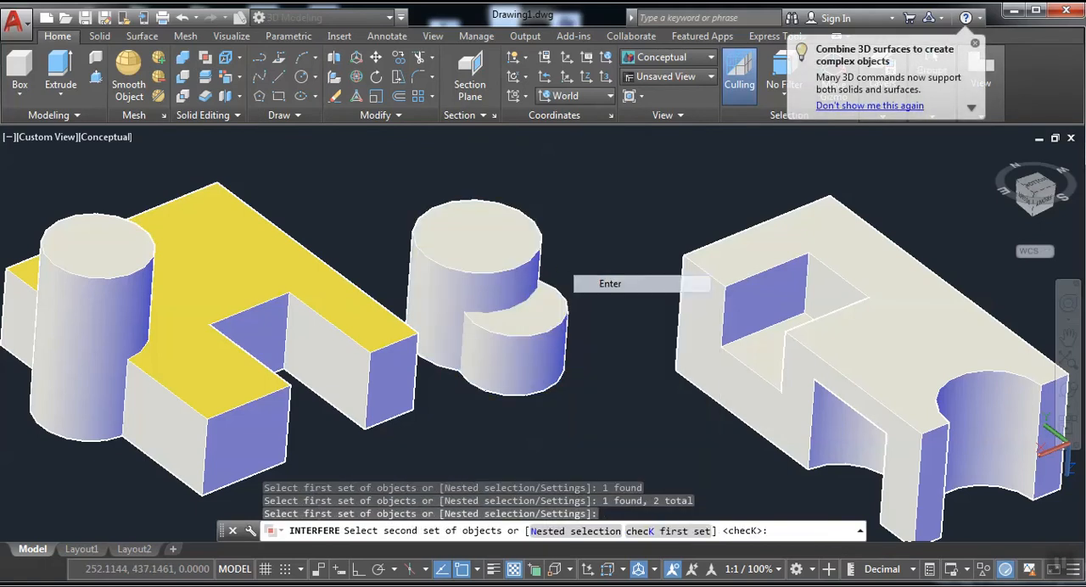
pyautogui.click(598, 283)
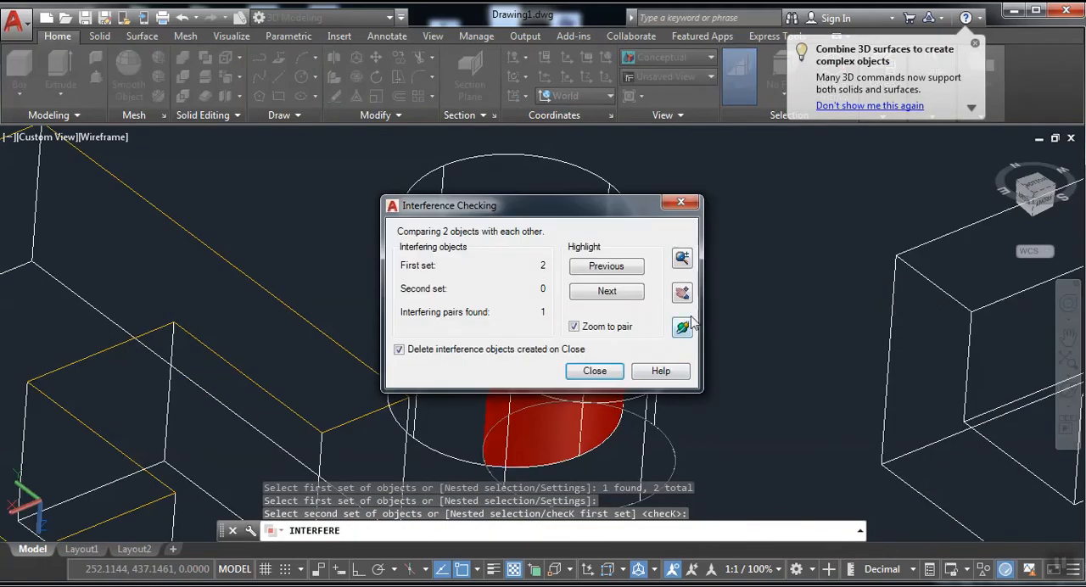
# Orbit around the highlighted interference volume of the two cylinders and close the interference check.
pyautogui.click(682, 326)
pyautogui.moveTo(546, 258); pyautogui.dragTo(650, 386)
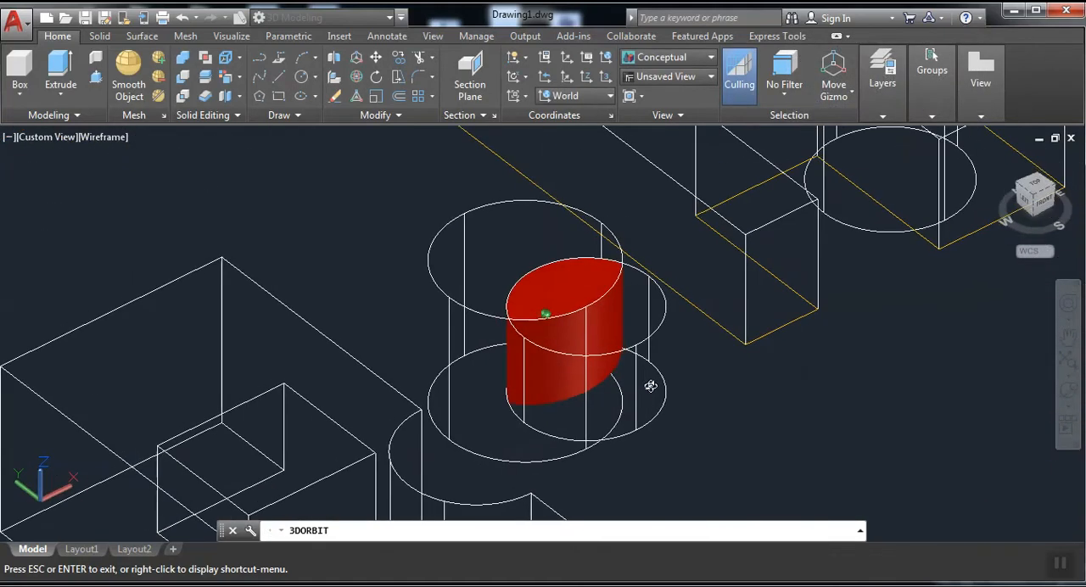
pyautogui.rightClick(552, 293)
pyautogui.click(586, 281)
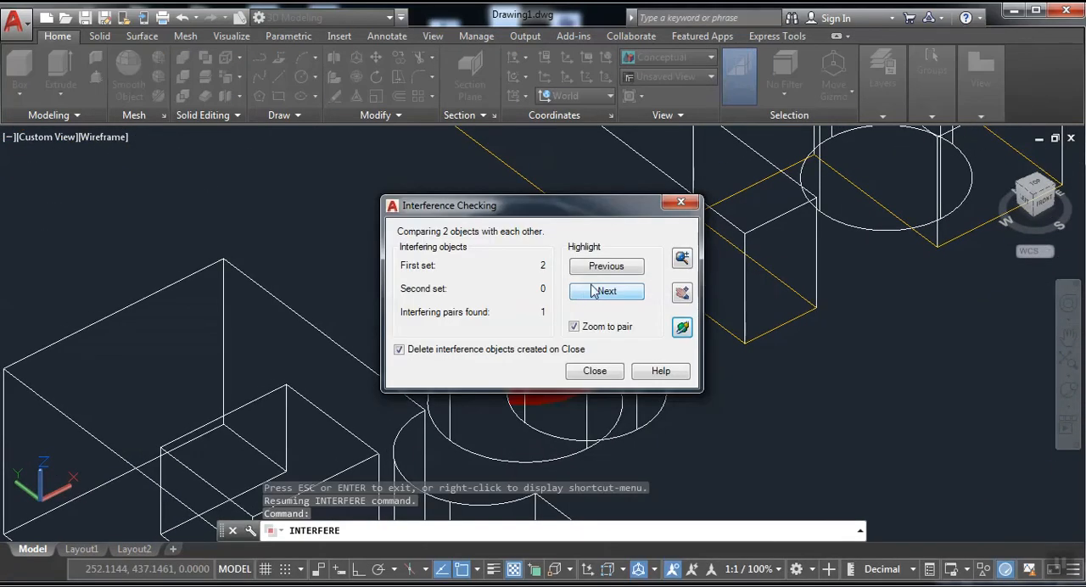
pyautogui.click(594, 371)
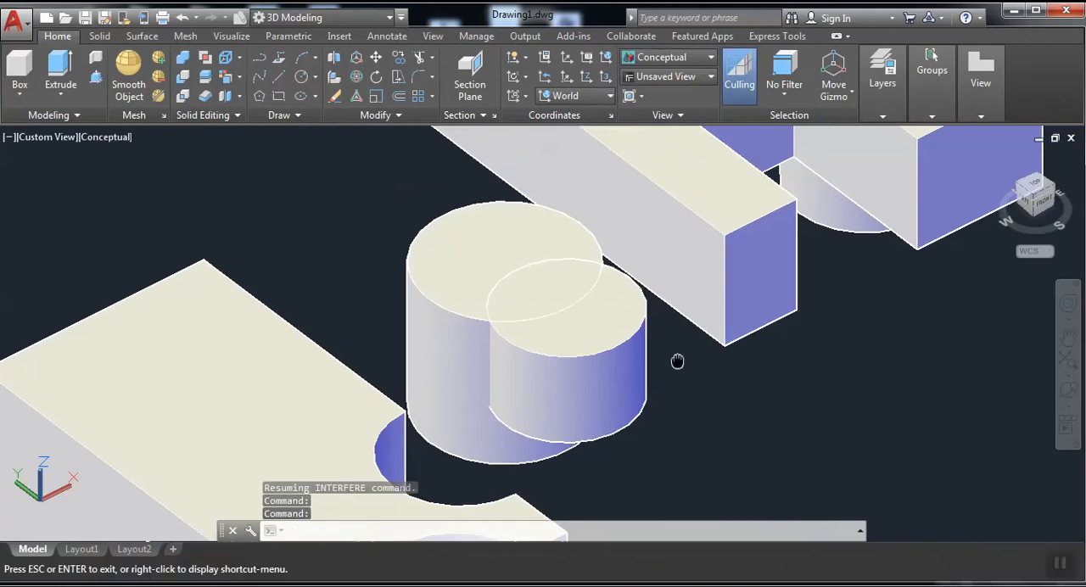
# Try an Intersect on the two overlapping cylinders and undo the operation.
pyautogui.click(183, 100)
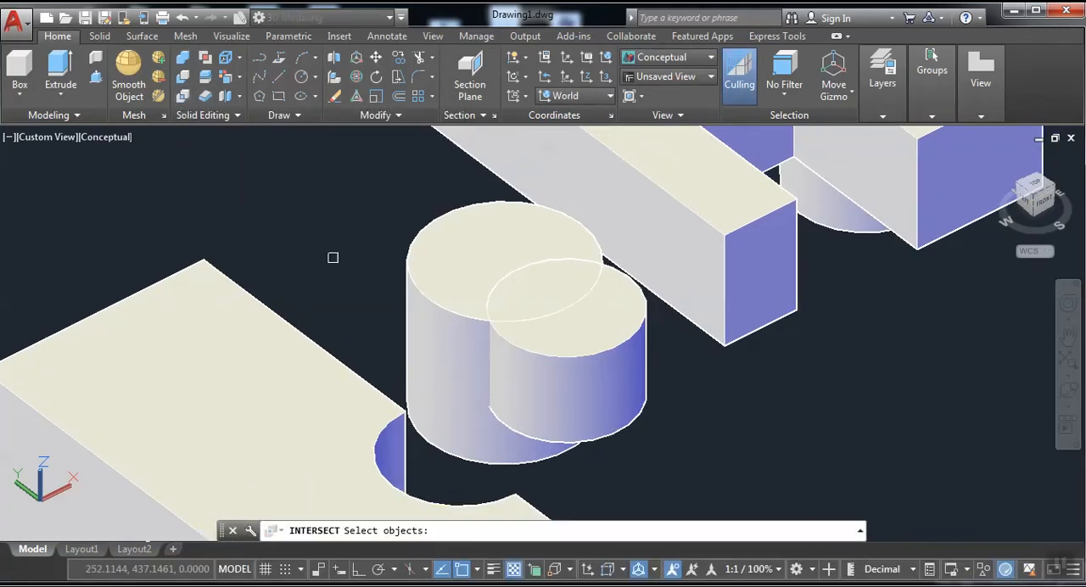
pyautogui.click(434, 348)
pyautogui.click(594, 376)
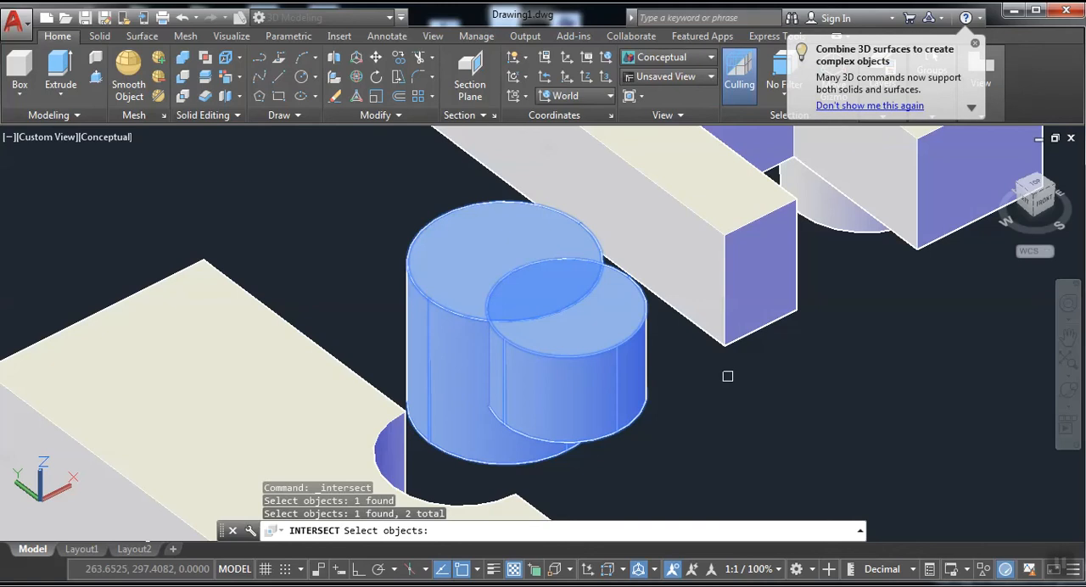
pyautogui.press('Return')
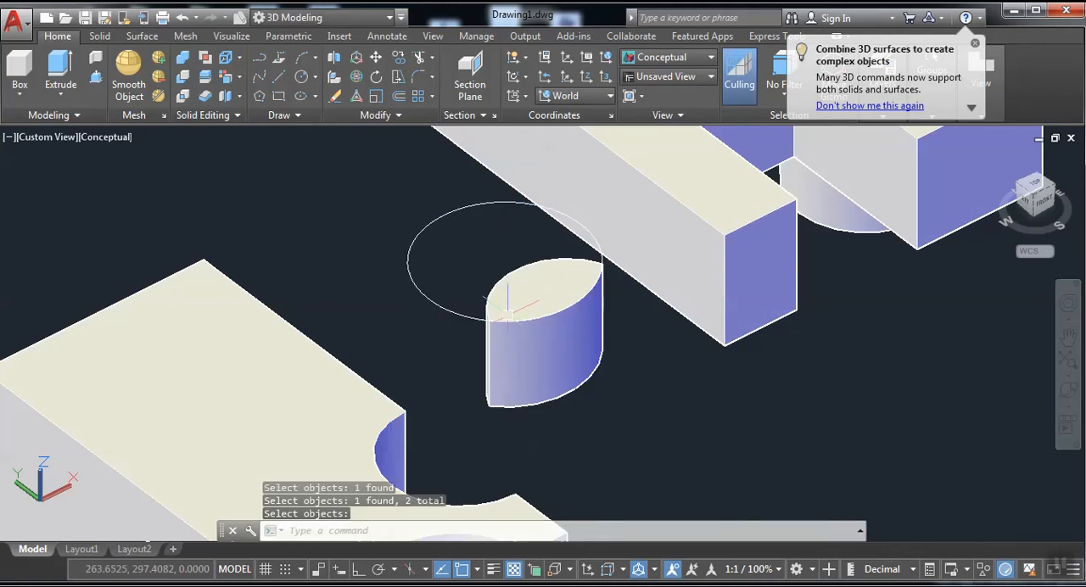
pyautogui.hotkey('ctrl', 'z')
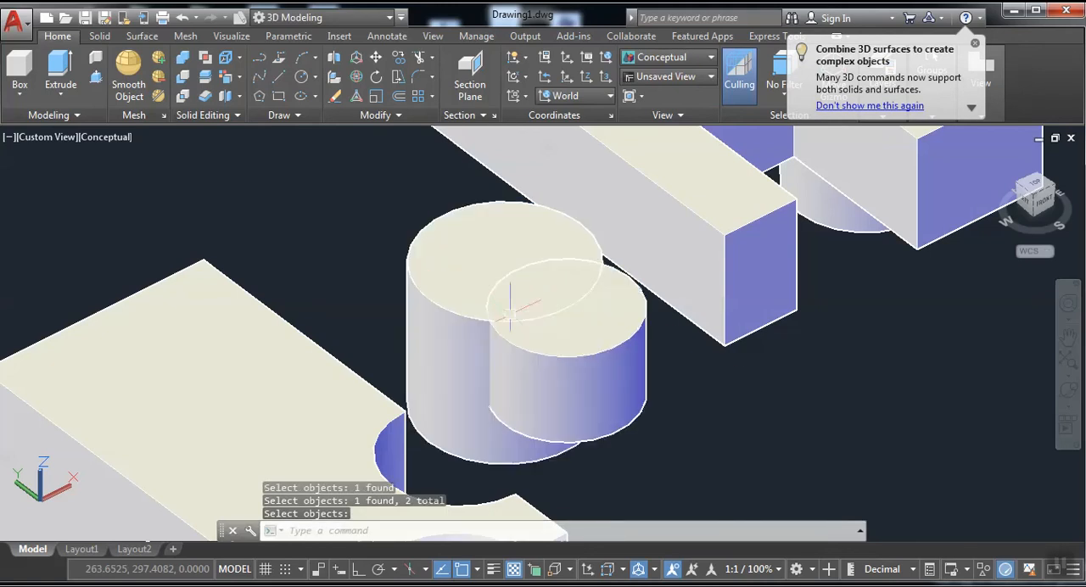
# Intersect the two overlapping cylinders to keep only their common volume.
pyautogui.click(185, 94)
pyautogui.click(543, 339)
pyautogui.click(485, 317)
pyautogui.press('Return')
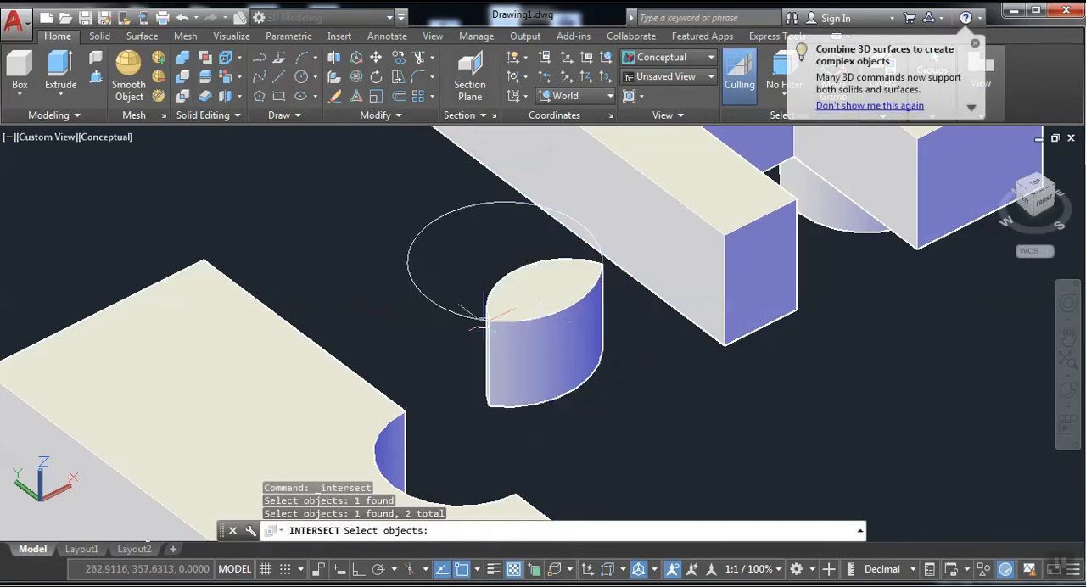
# Orbit around all the solids and examine the block with the rounded cutouts from its underside.
pyautogui.scroll(-4, 570, 341)
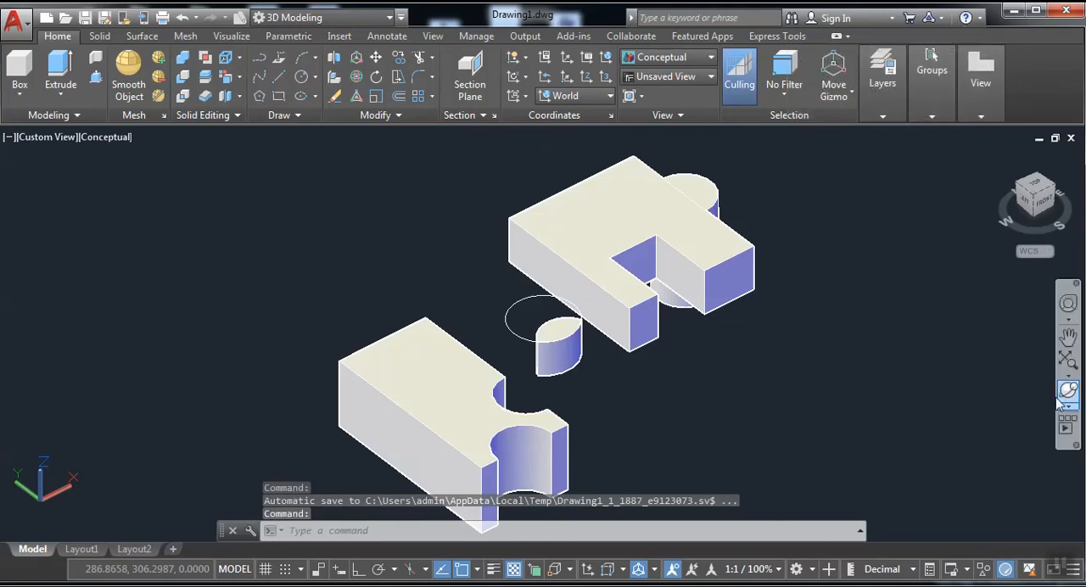
pyautogui.click(1069, 390)
pyautogui.moveTo(636, 364); pyautogui.dragTo(534, 279)
pyautogui.rightClick(536, 257)
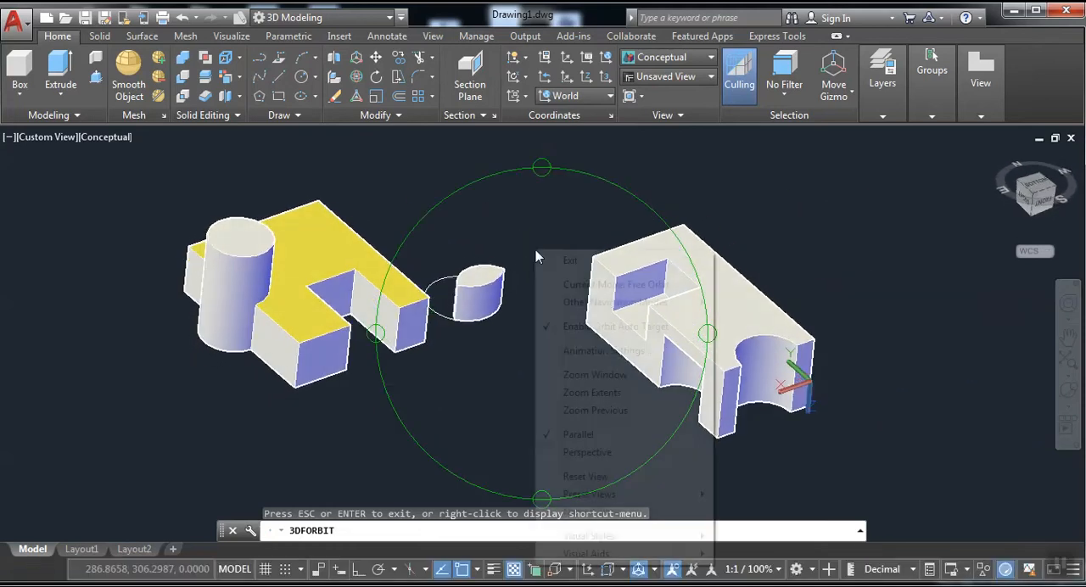
pyautogui.click(570, 261)
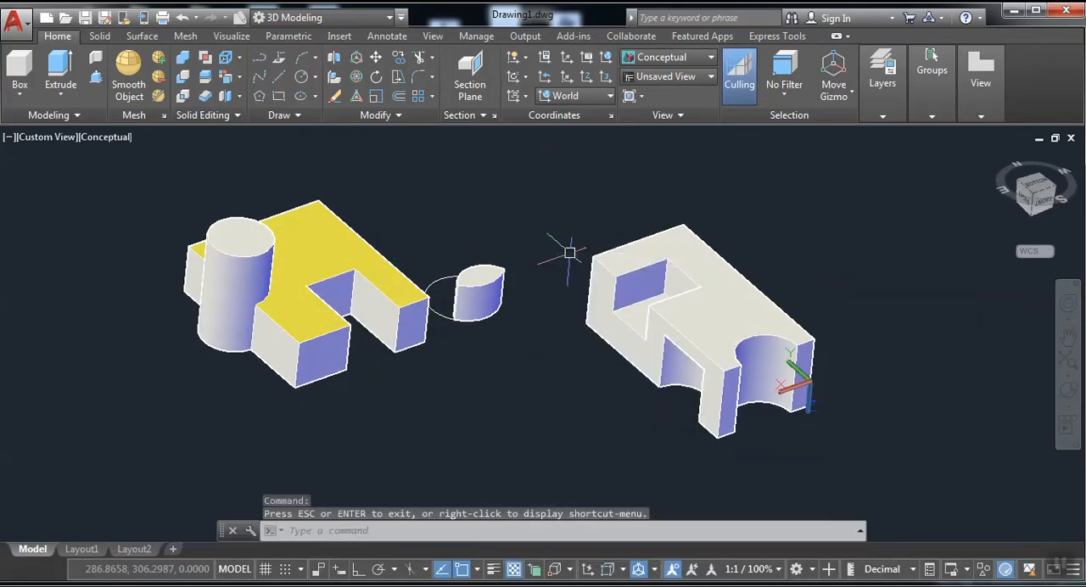
pyautogui.moveTo(778, 311); pyautogui.dragTo(697, 304, button='middle')
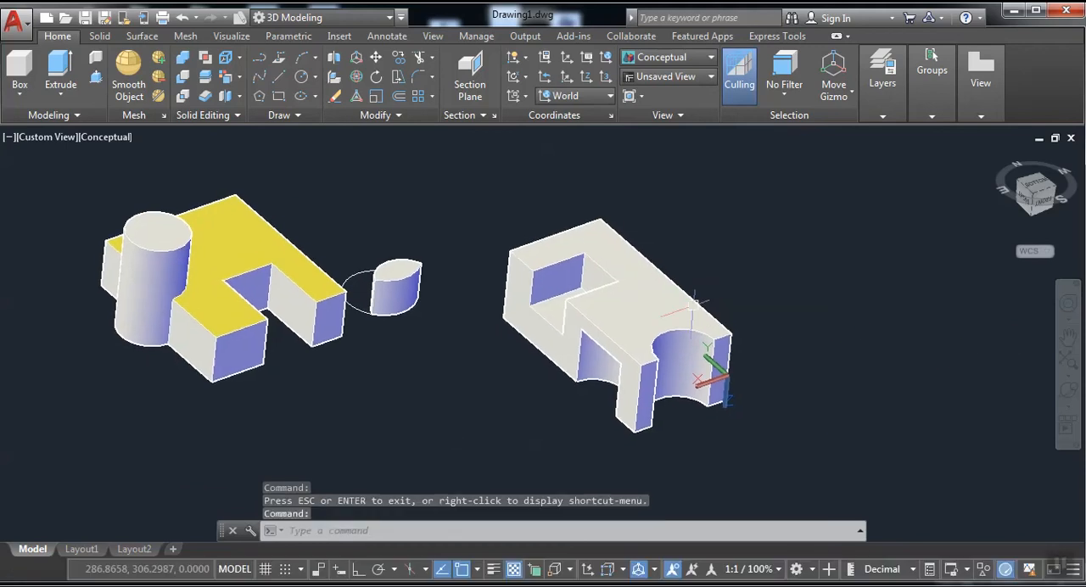
pyautogui.scroll(4, 696, 303)
pyautogui.scroll(-3, 692, 348)
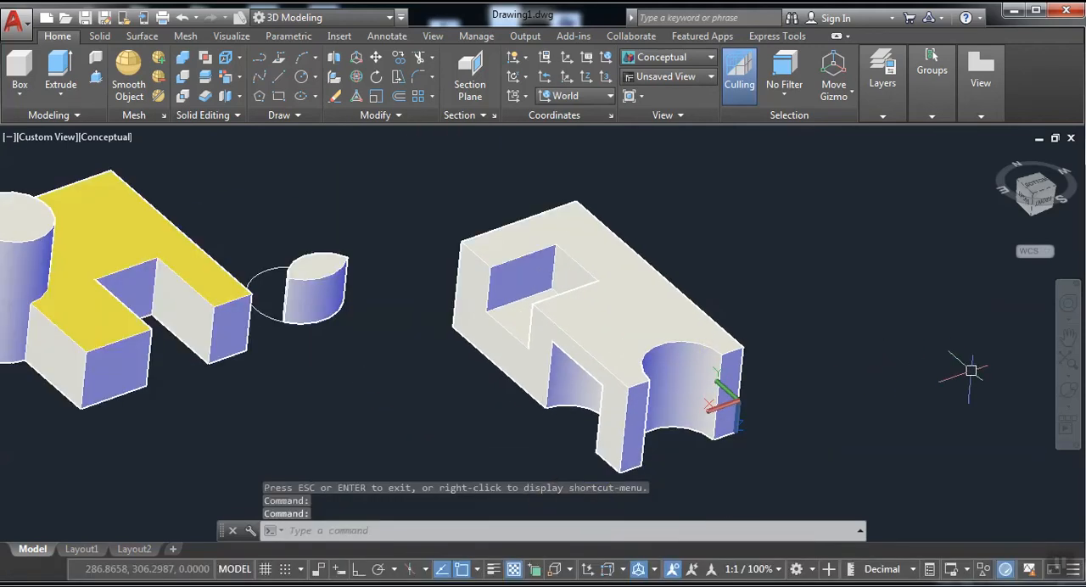
pyautogui.click(1067, 388)
pyautogui.moveTo(593, 258); pyautogui.dragTo(441, 230)
# Extrude the narrow end face beside the block's large rounded cutout by 5 with zero taper.
pyautogui.click(240, 78)
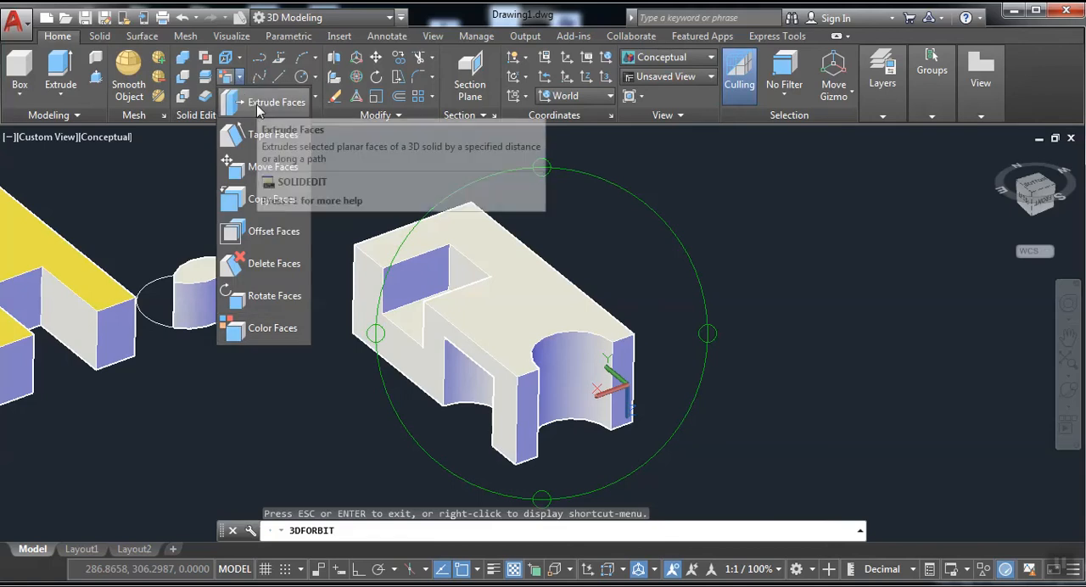
pyautogui.click(256, 104)
pyautogui.scroll(5, 563, 415)
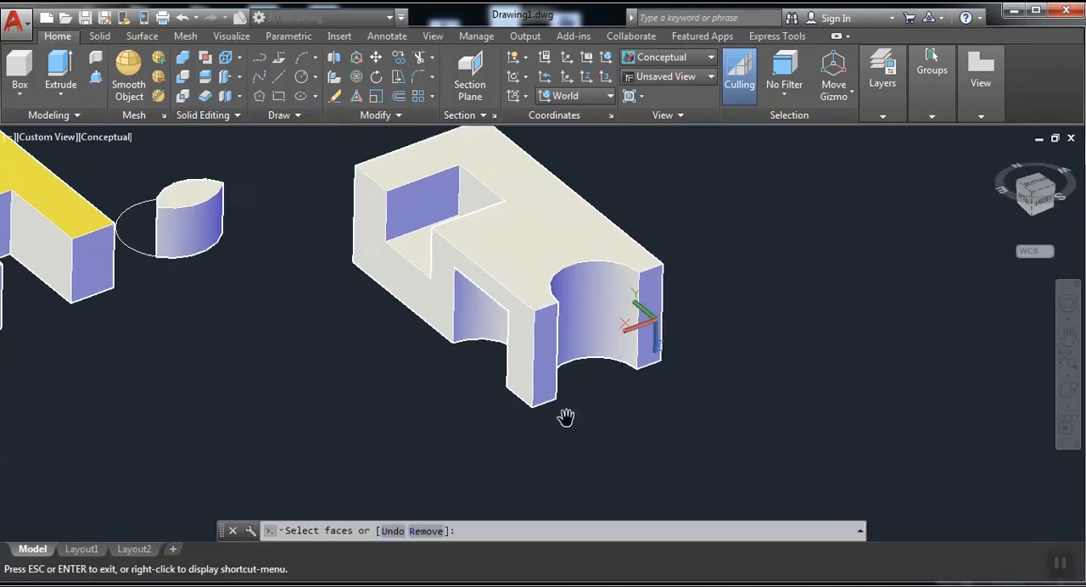
pyautogui.click(515, 392)
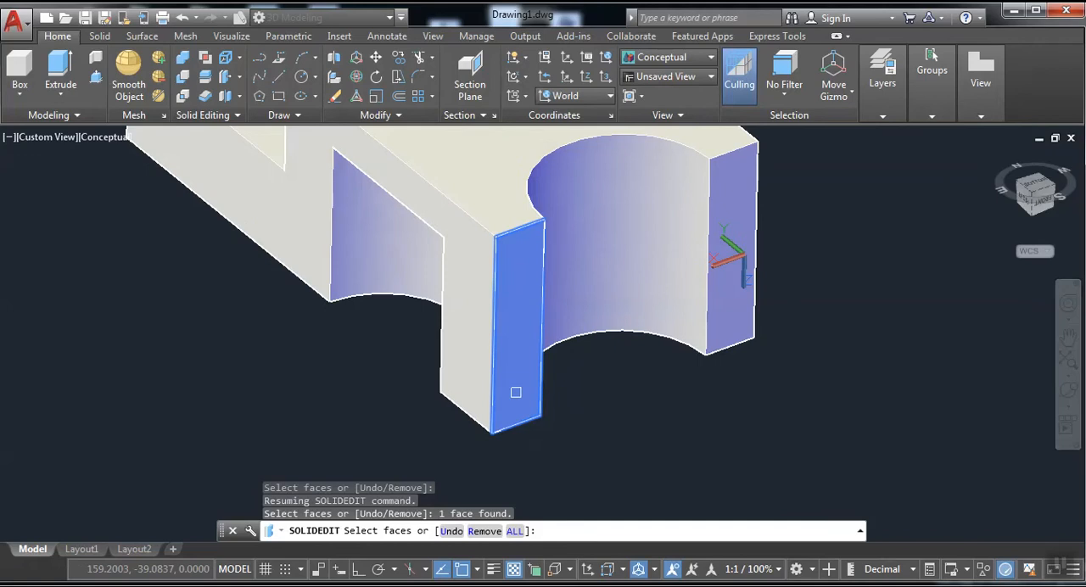
pyautogui.press('Return')
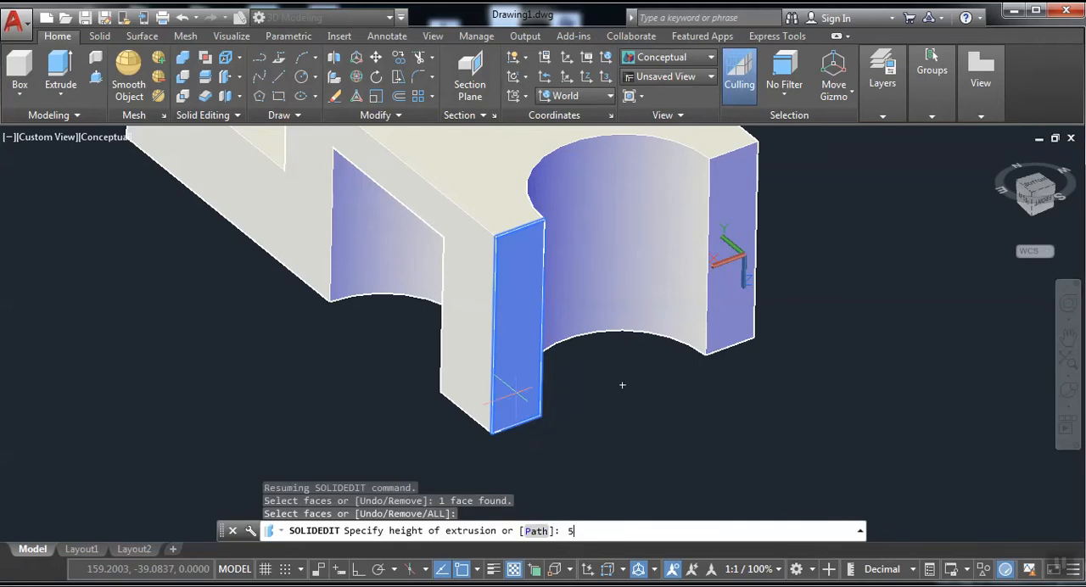
pyautogui.write('5')
pyautogui.press('Return')
pyautogui.press('Return')
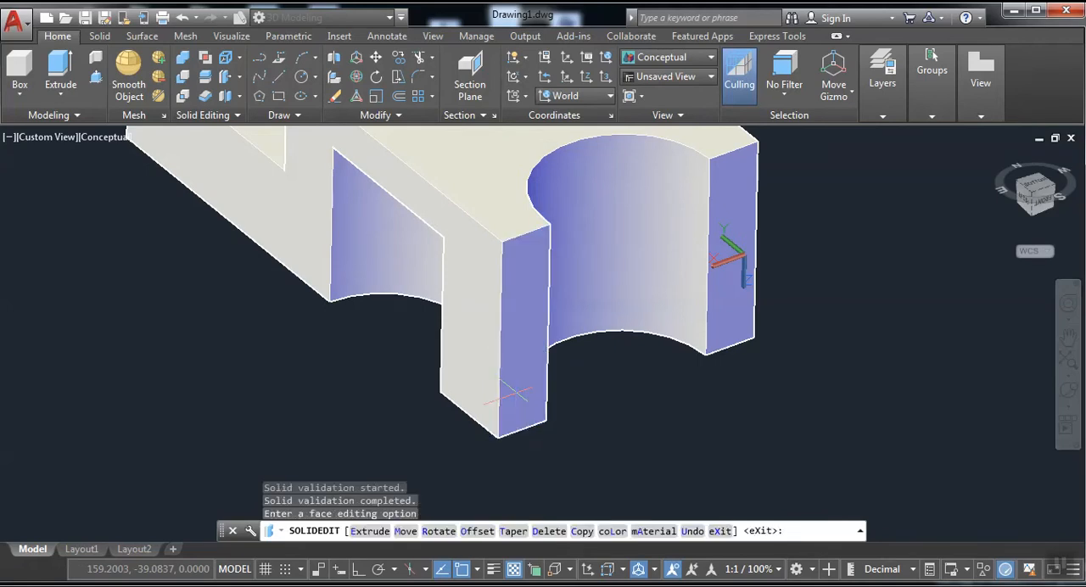
# Extrude the end face on the other side of the large rounded cutout by 25 with zero taper.
pyautogui.click(226, 57)
pyautogui.click(725, 191)
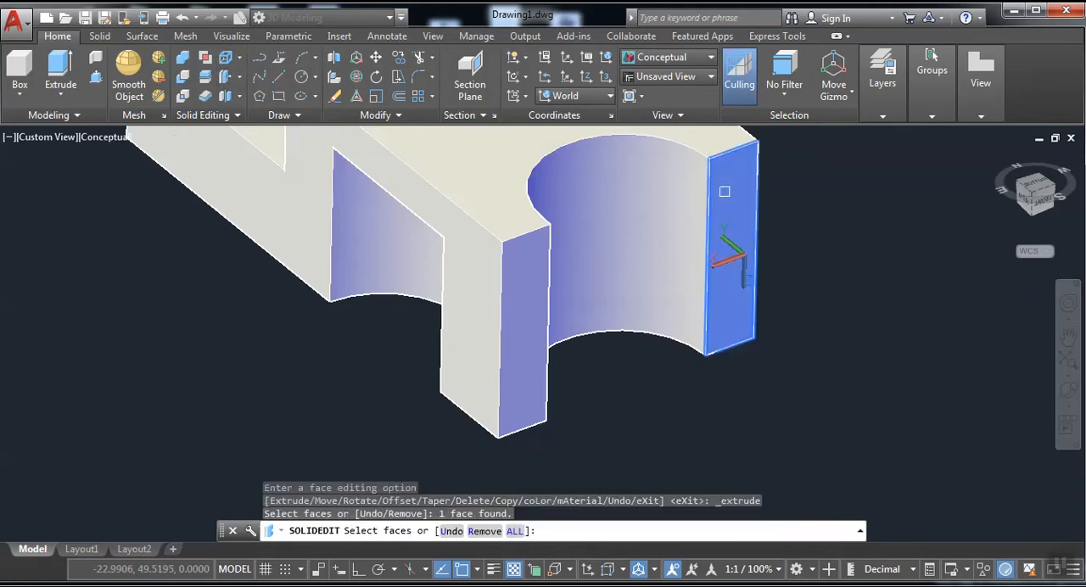
pyautogui.press('Return')
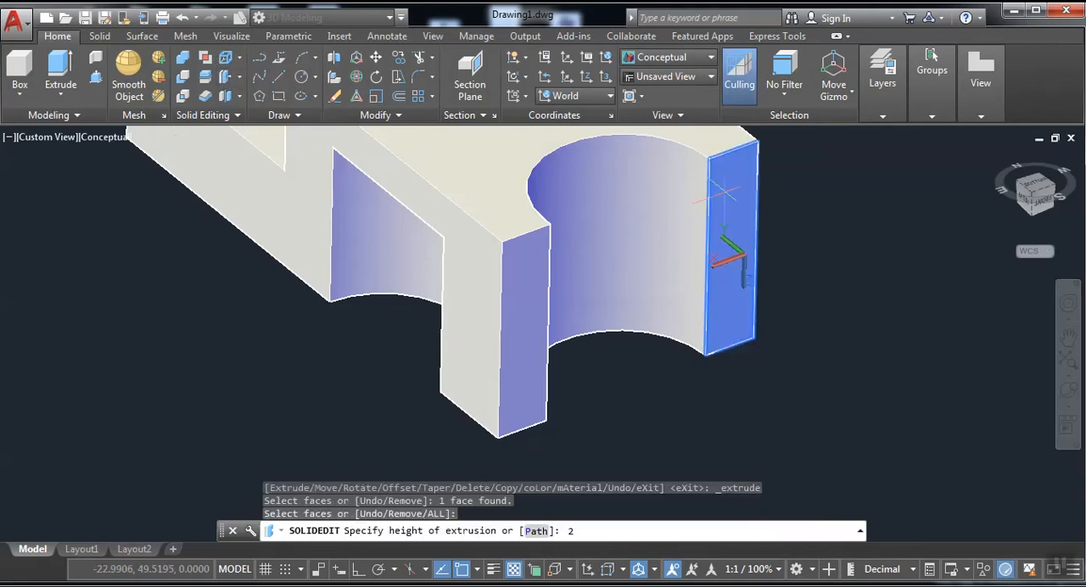
pyautogui.press('Return')
pyautogui.press('Return')
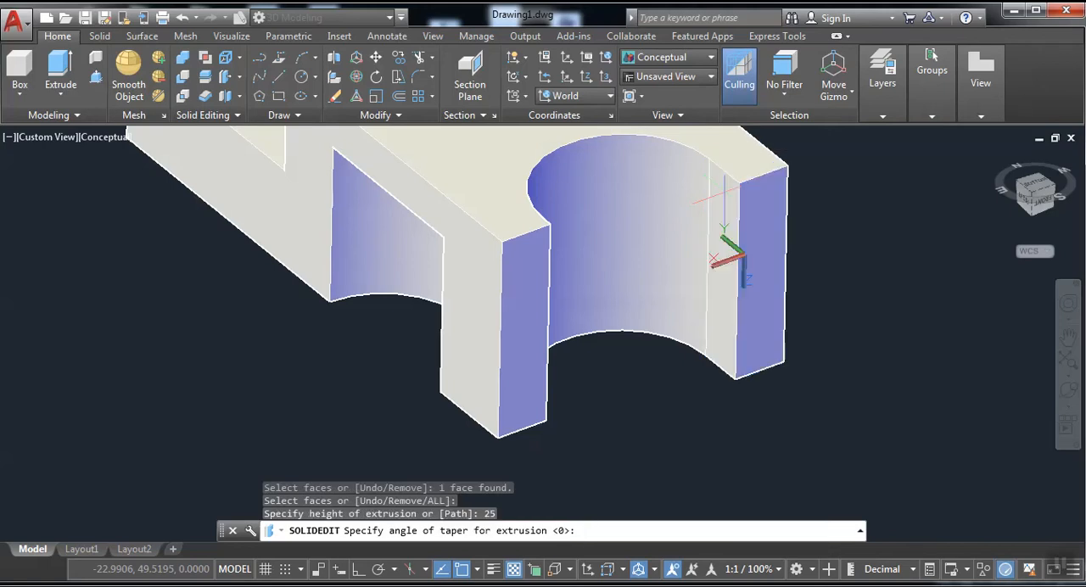
# Extrude the block's long notched side face by 90 with zero taper.
pyautogui.scroll(-5, 723, 201)
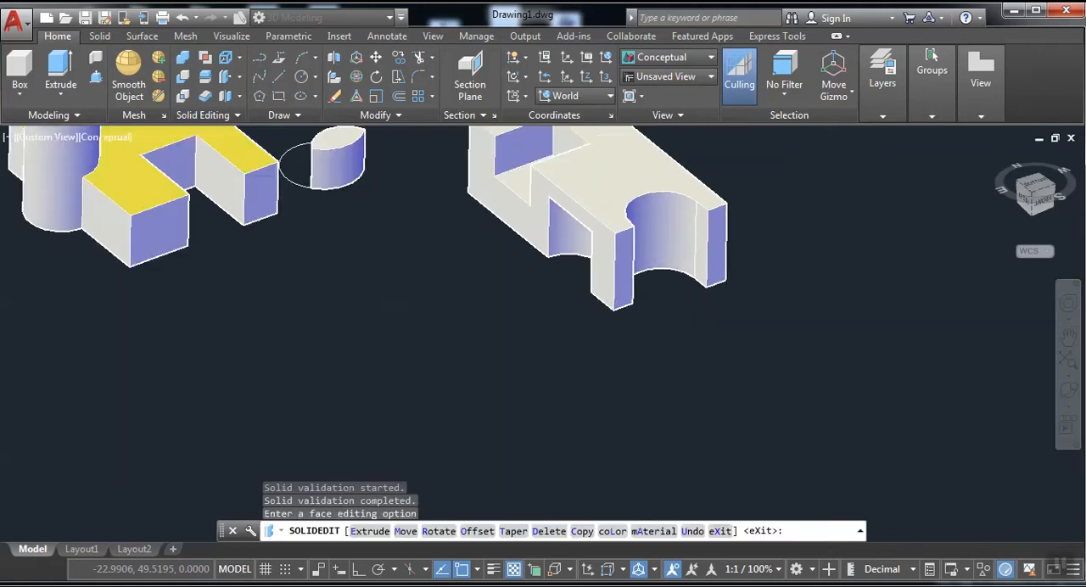
pyautogui.moveTo(724, 201); pyautogui.dragTo(745, 305, button='middle')
pyautogui.scroll(4, 604, 340)
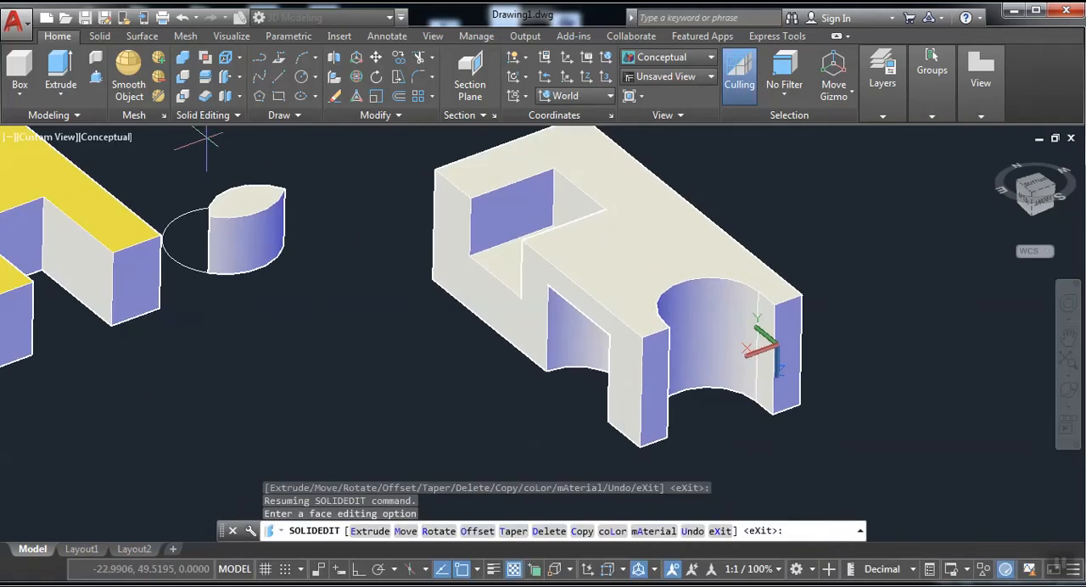
pyautogui.click(224, 77)
pyautogui.click(504, 310)
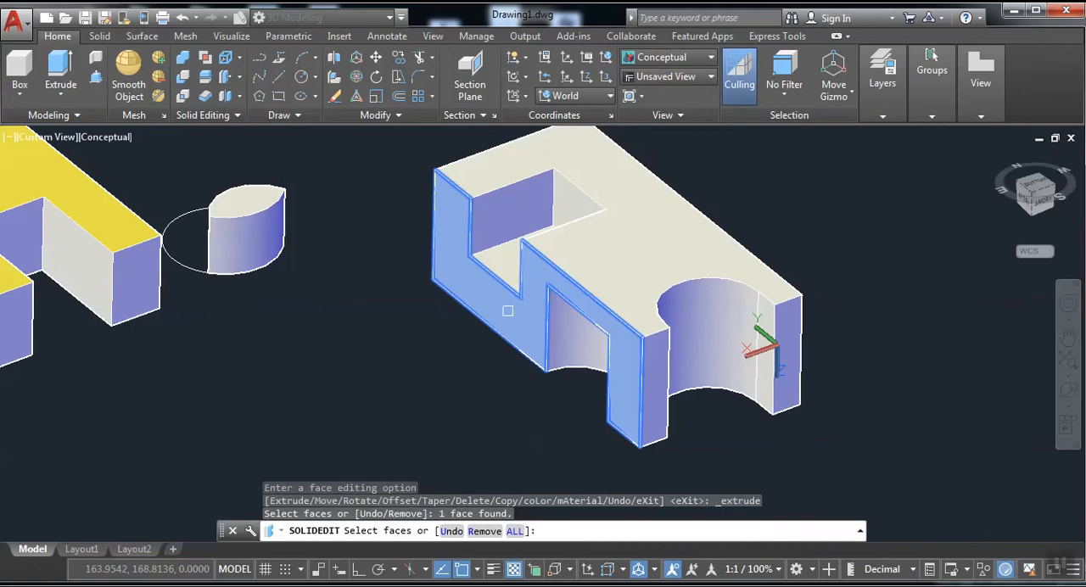
pyautogui.press('Return')
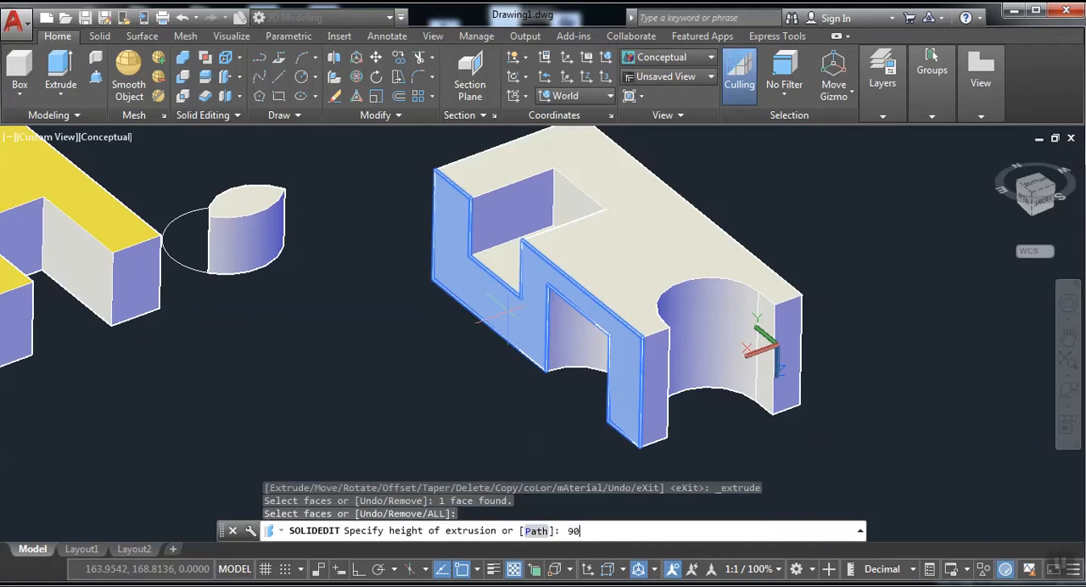
pyautogui.write('90')
pyautogui.press('Return')
pyautogui.press('Return')
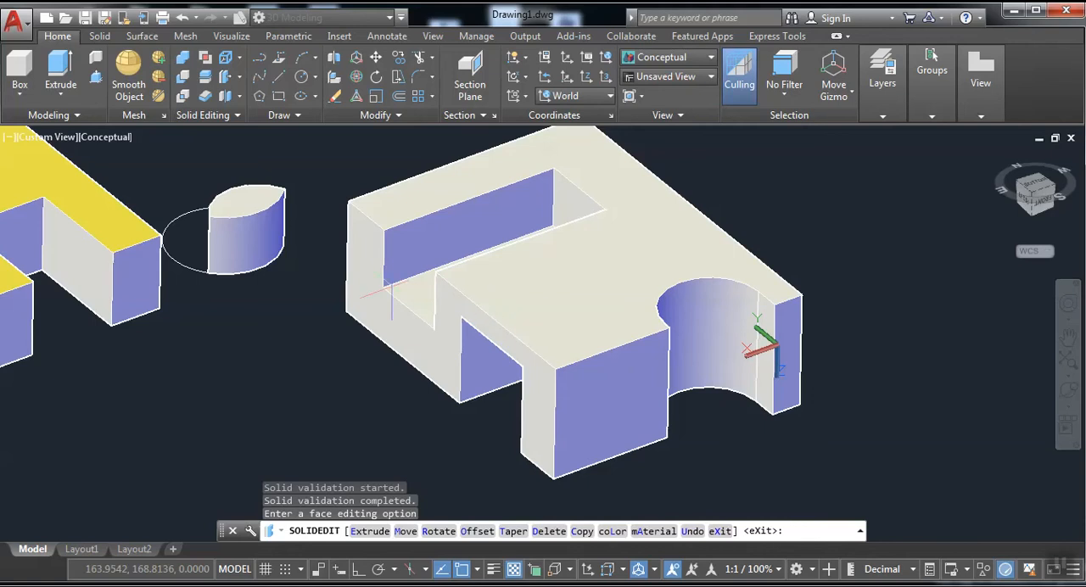
# Draw a small freehand box in the empty space in front of the two blocks.
pyautogui.scroll(3, 449, 299)
pyautogui.moveTo(484, 294); pyautogui.dragTo(519, 241, button='middle')
pyautogui.scroll(-4, 577, 260)
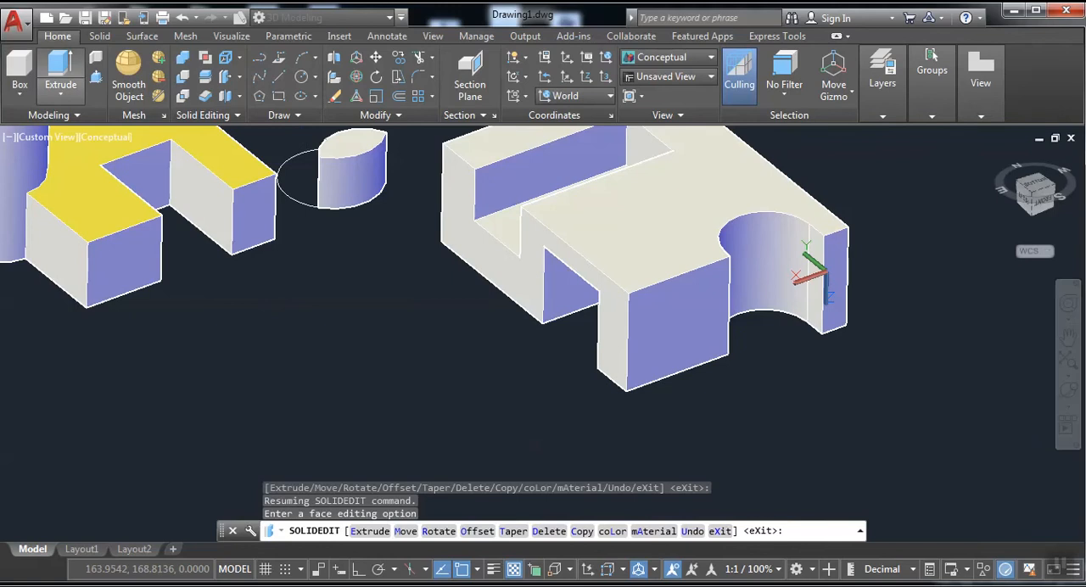
pyautogui.click(19, 72)
pyautogui.click(262, 339)
pyautogui.click(412, 368)
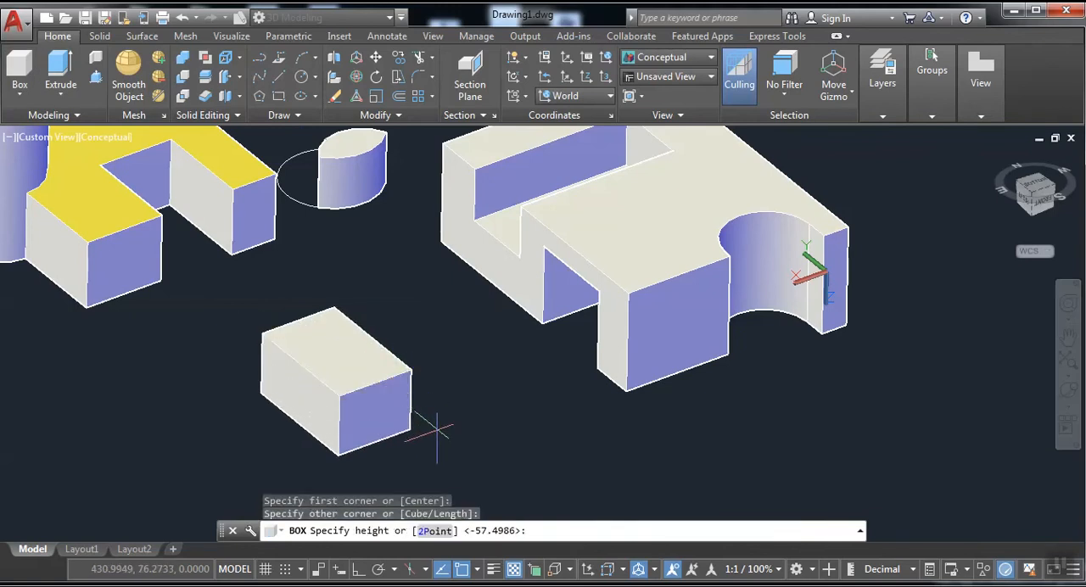
pyautogui.click(436, 431)
# Extrude the small box's upper face by 60 with an inward taper angle.
pyautogui.scroll(2, 436, 431)
pyautogui.moveTo(412, 367)
pyautogui.mouseDown(button='middle')
pyautogui.moveTo(648, 398)
pyautogui.moveTo(618, 381)
pyautogui.mouseUp(button='middle')
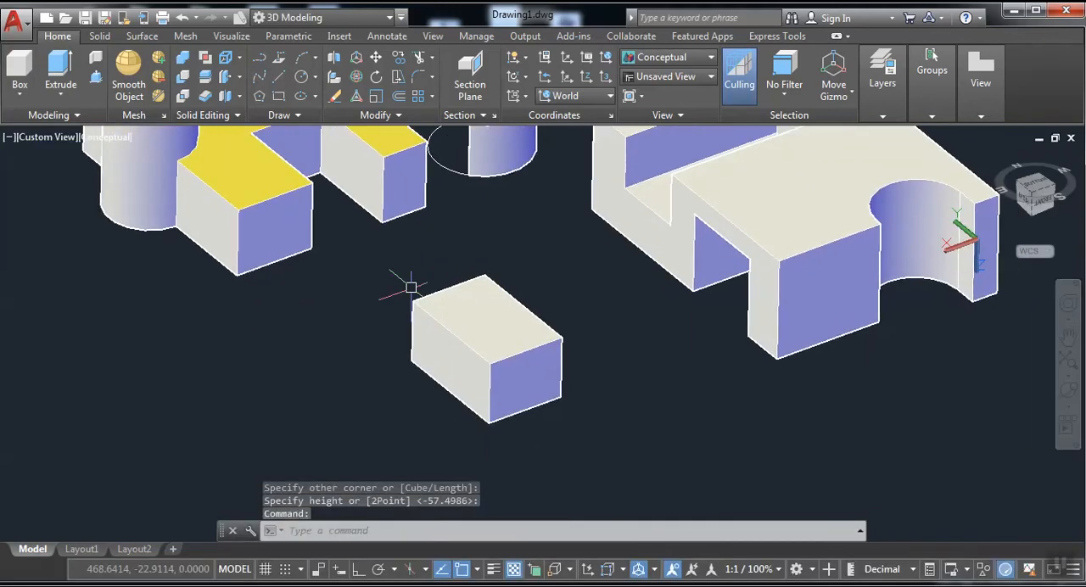
pyautogui.click(241, 75)
pyautogui.click(246, 111)
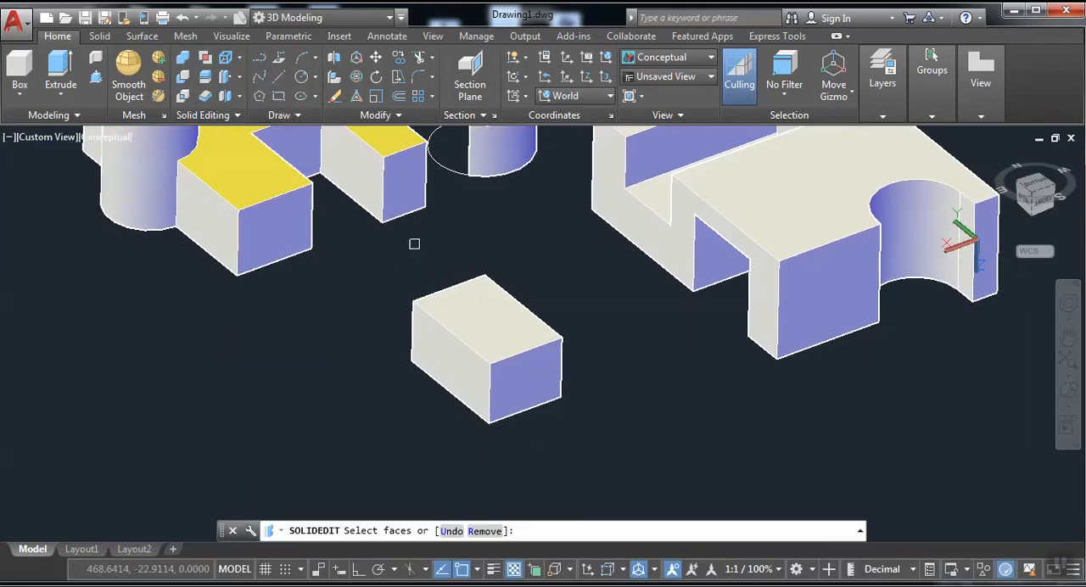
pyautogui.click(492, 331)
pyautogui.press('Return')
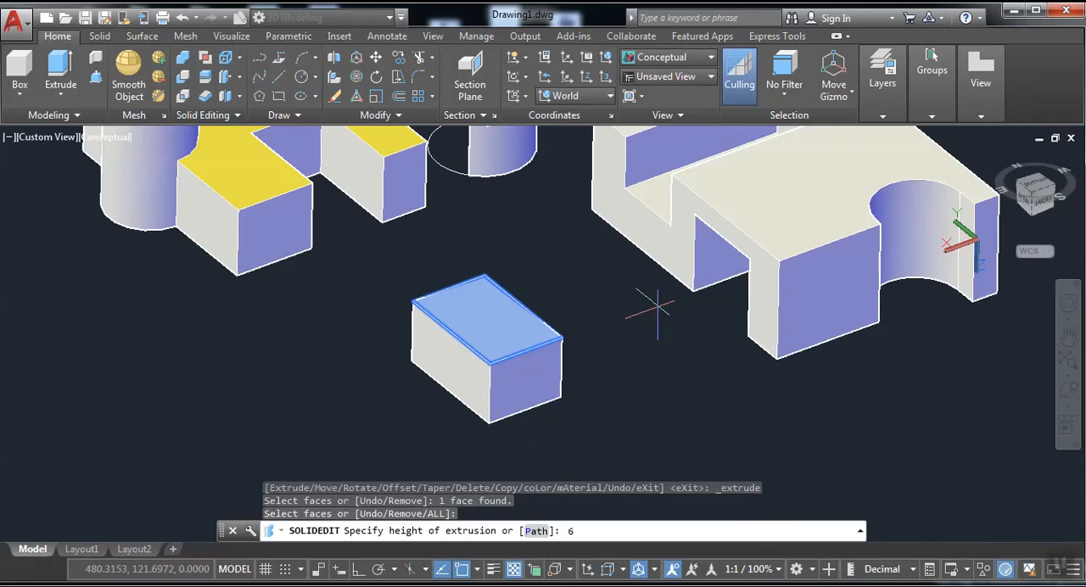
pyautogui.press('Return')
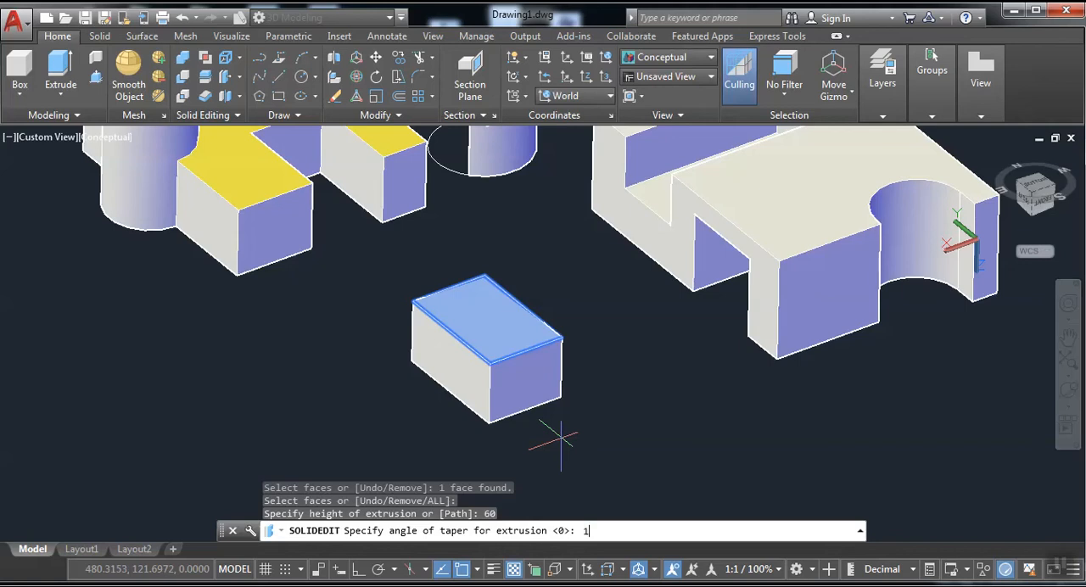
pyautogui.press('Return')
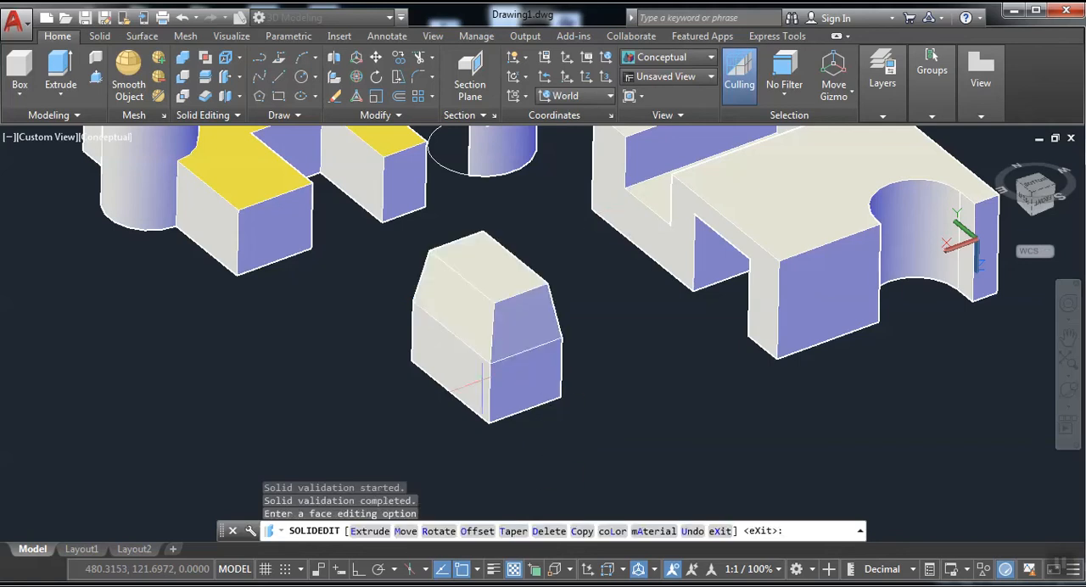
# Try the Shaded visual style and set the display to Shaded with edges.
pyautogui.scroll(3, 398, 356)
pyautogui.click(670, 57)
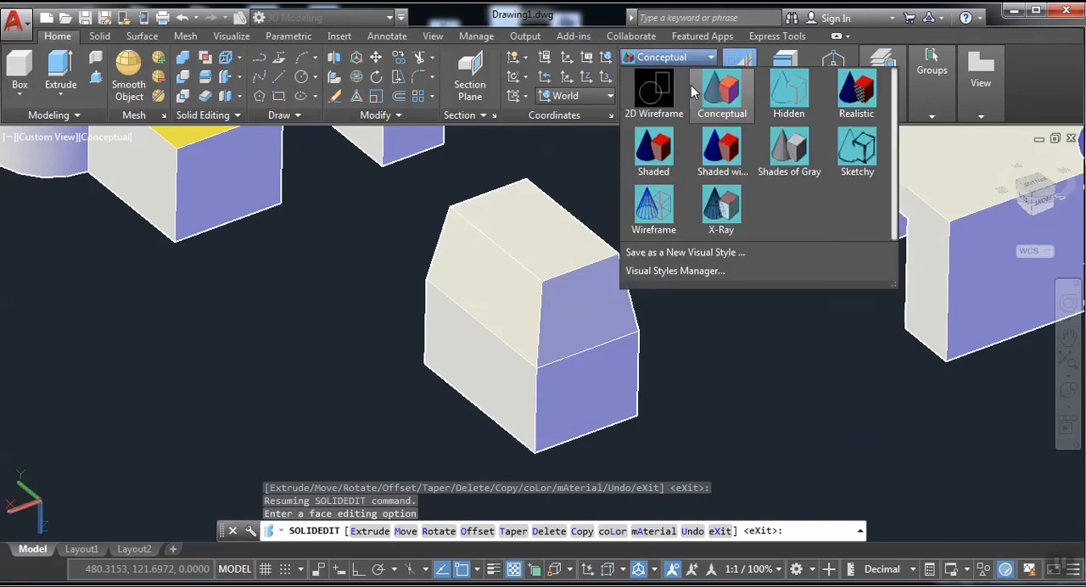
pyautogui.click(675, 149)
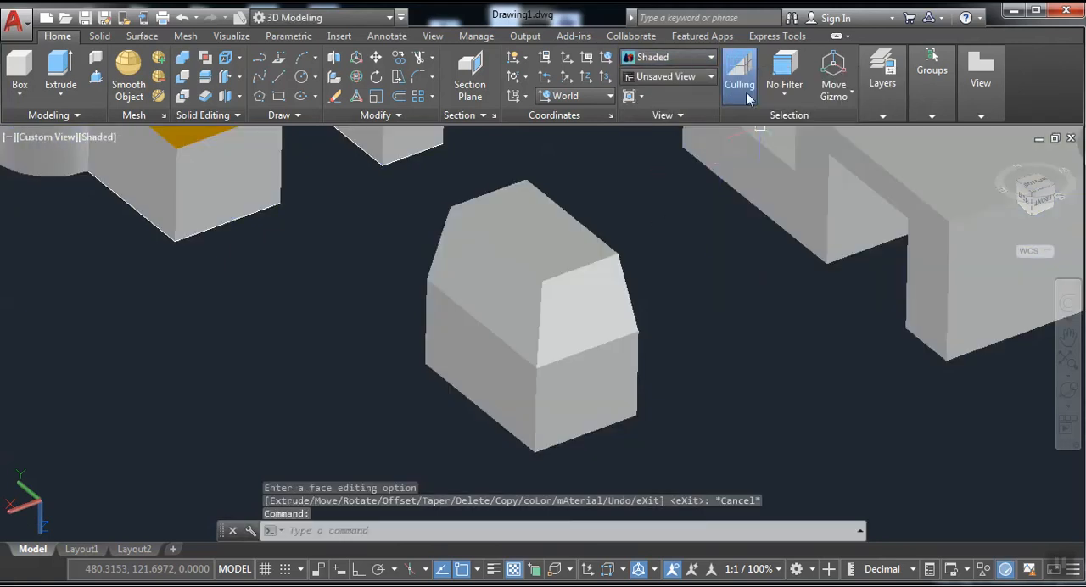
pyautogui.click(679, 57)
pyautogui.click(717, 153)
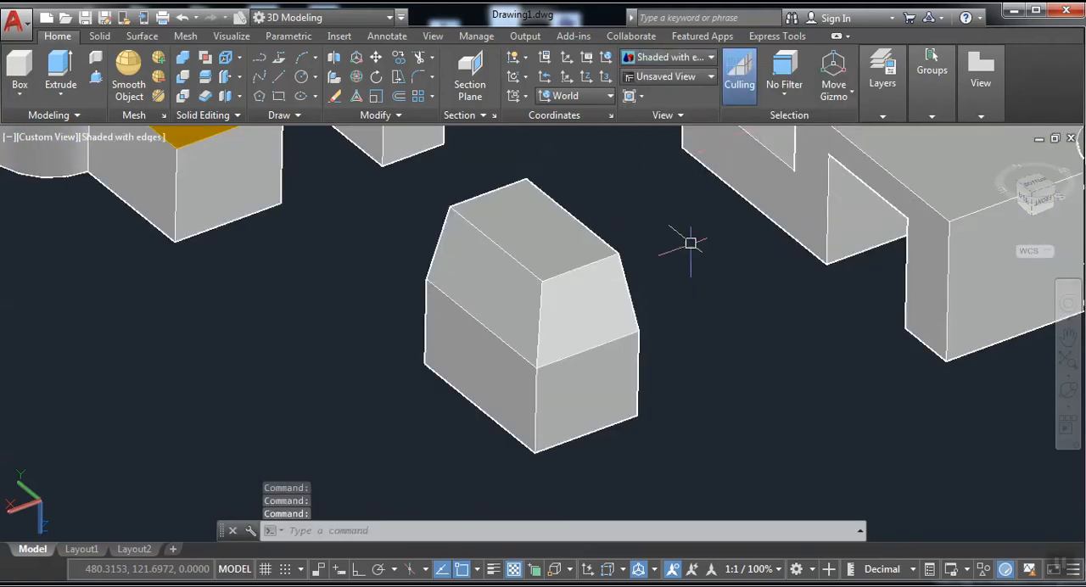
pyautogui.moveTo(691, 243); pyautogui.dragTo(572, 388, button='middle')
pyautogui.scroll(-2, 561, 336)
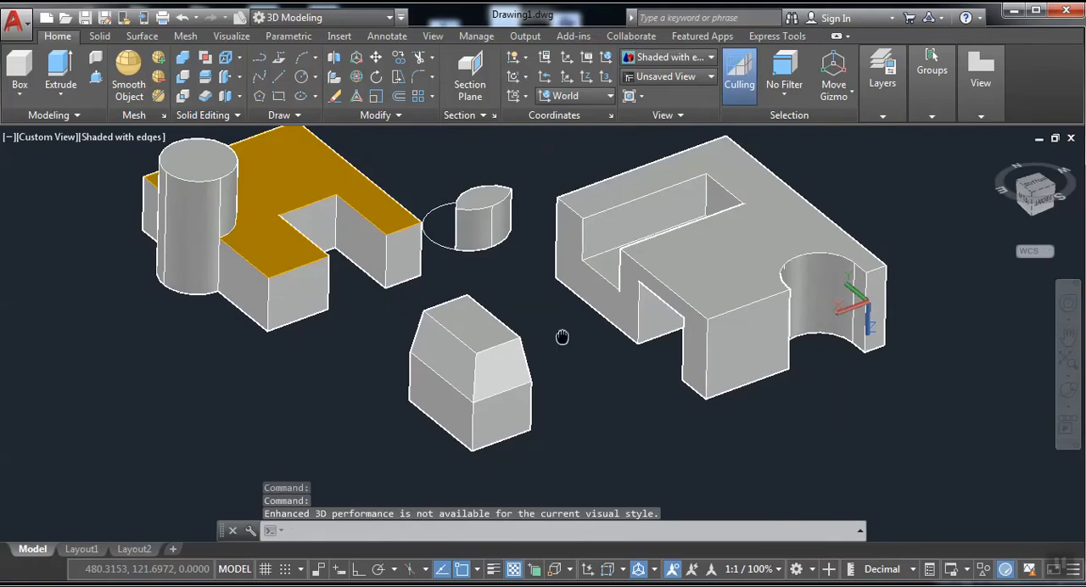
pyautogui.moveTo(562, 337); pyautogui.dragTo(756, 280, button='middle')
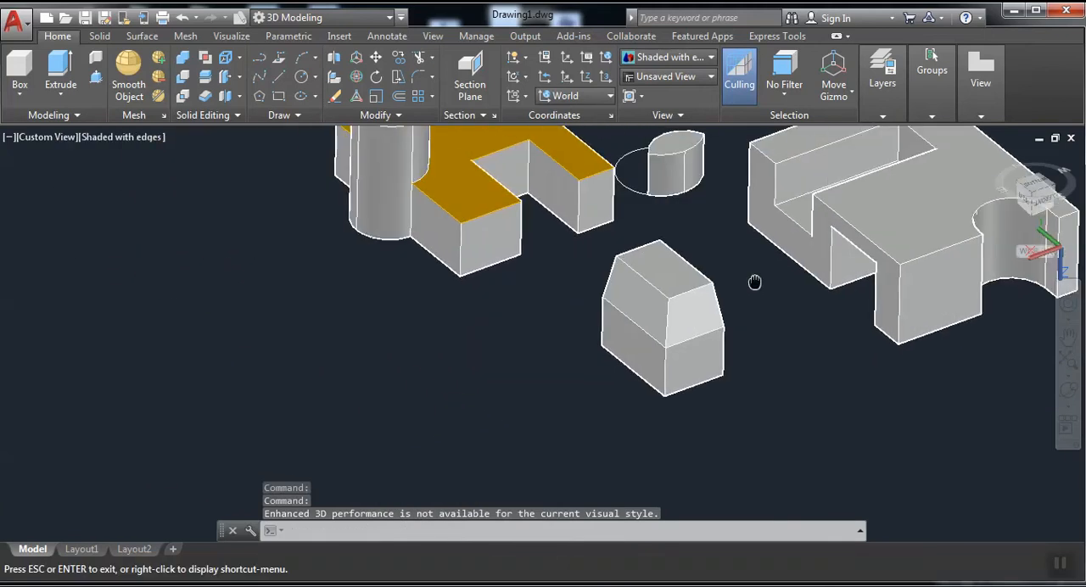
# Draw a second small freehand box in the empty space beside the tapered block.
pyautogui.click(19, 75)
pyautogui.click(366, 329)
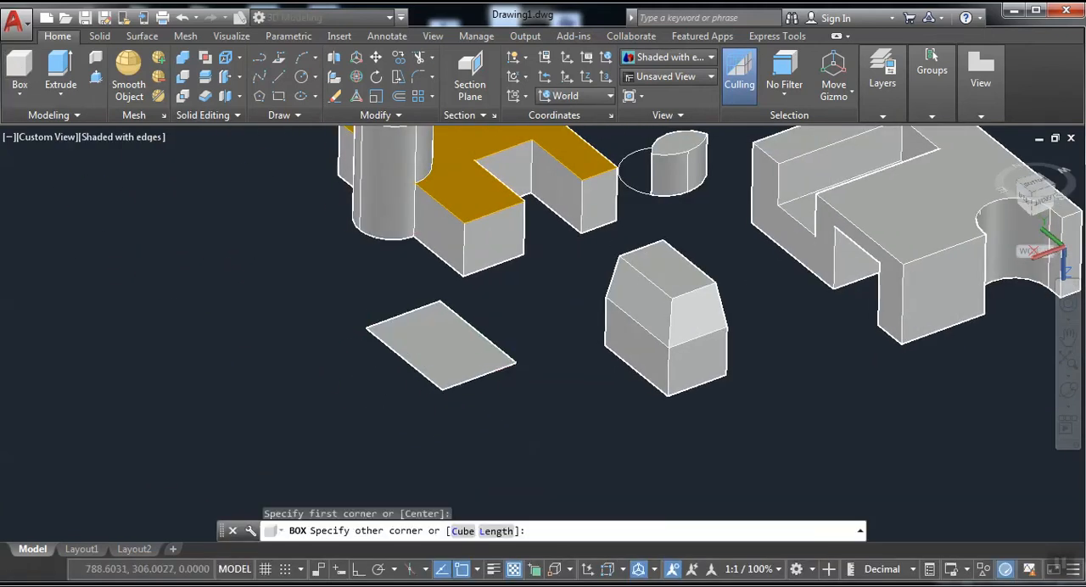
pyautogui.click(516, 363)
pyautogui.click(521, 401)
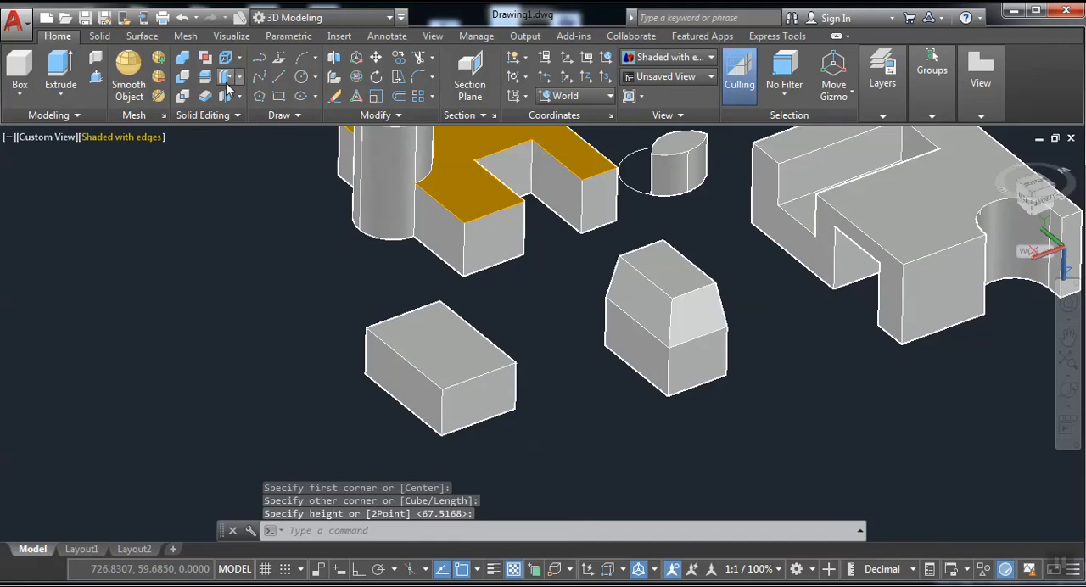
# Extrude the new box's upper face by 90 with a taper angle of -10 so it flares outward.
pyautogui.click(452, 345)
pyautogui.press('Return')
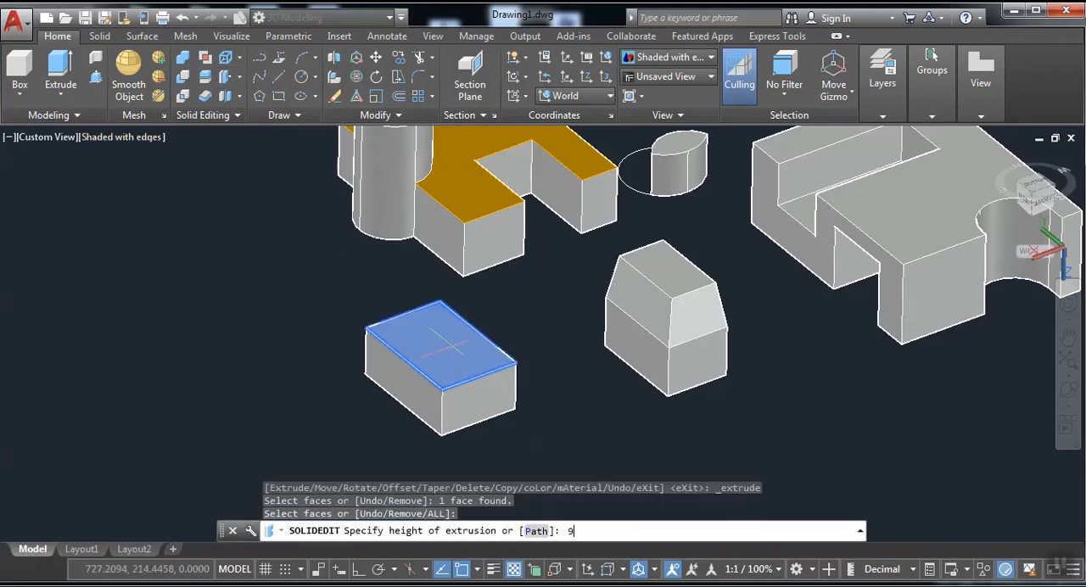
pyautogui.press('Return')
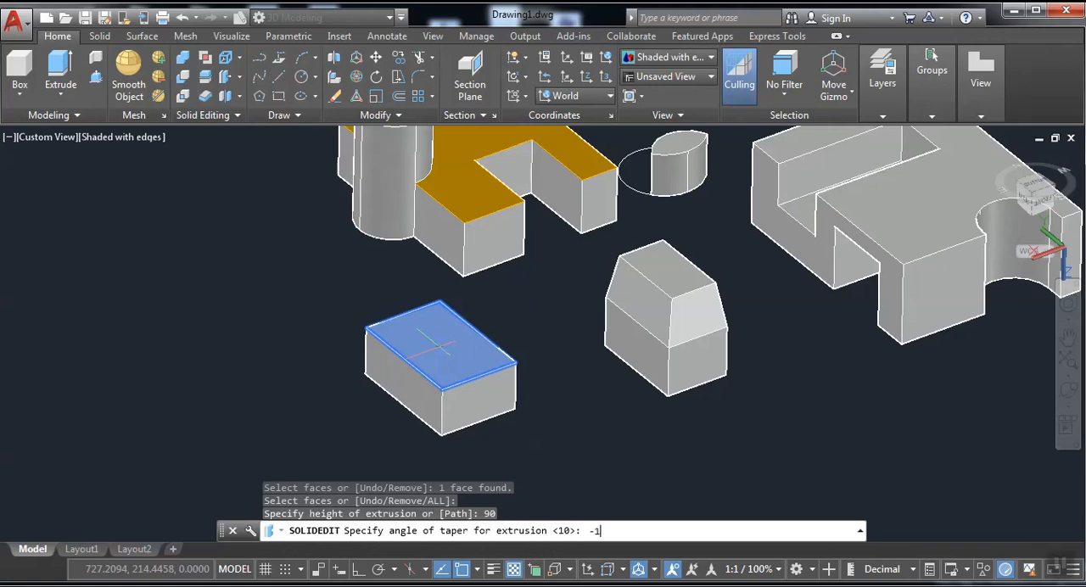
pyautogui.press('Return')
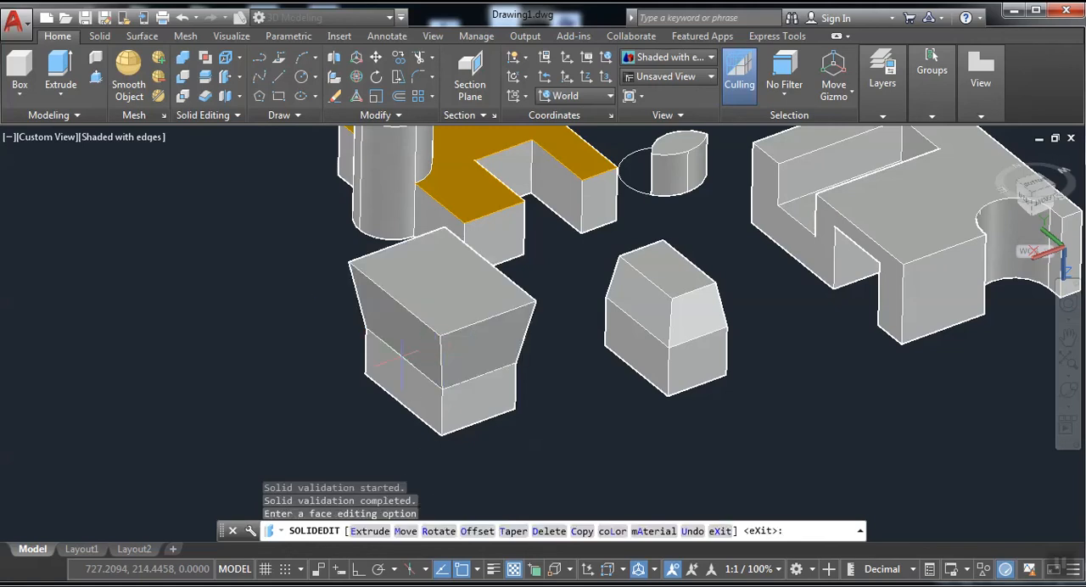
# Extrude the flared block's upper face by 90 with a taper angle of 0.
pyautogui.keyDown('shift'); pyautogui.moveTo(400, 357); pyautogui.dragTo(216, 182, button='middle'); pyautogui.keyUp('shift')
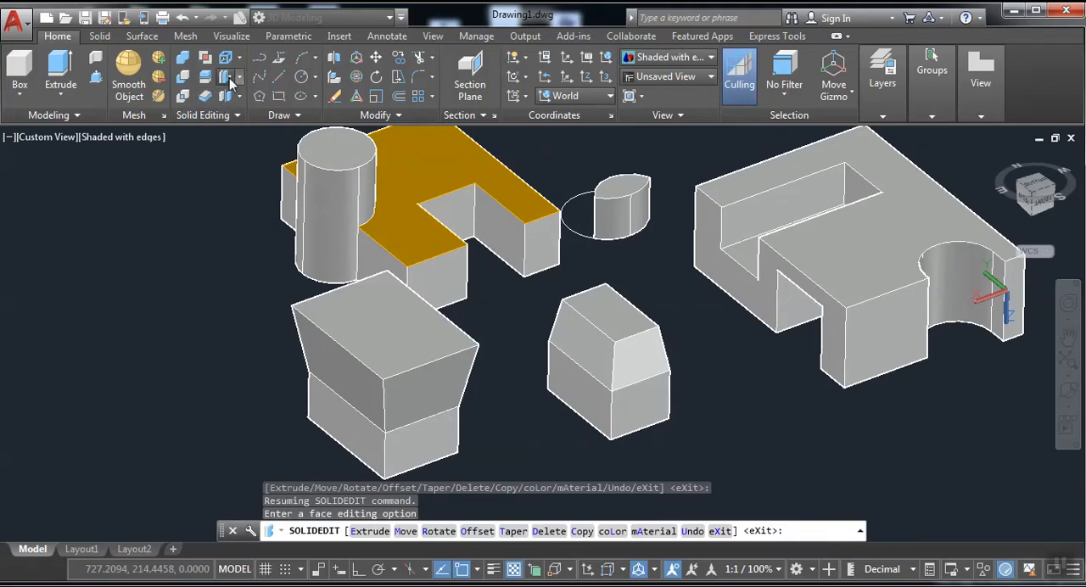
pyautogui.click(205, 97)
pyautogui.click(372, 328)
pyautogui.press('Return')
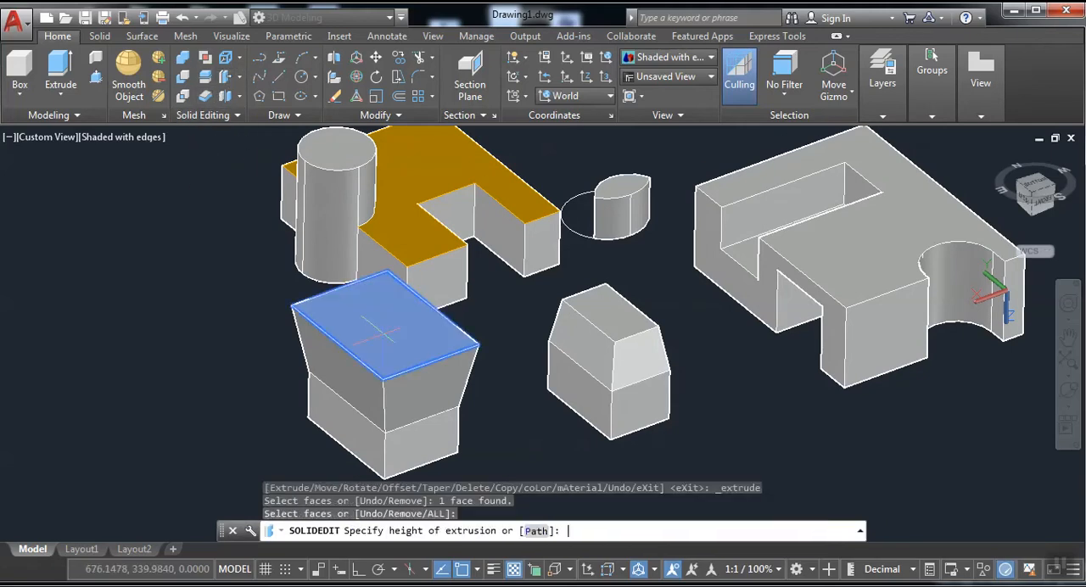
pyautogui.press('Return')
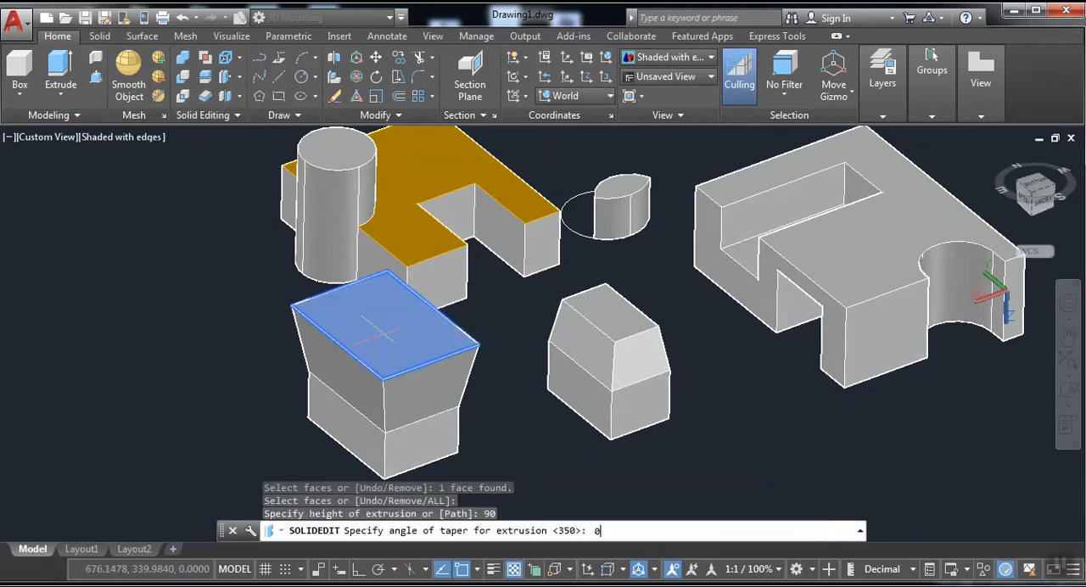
pyautogui.write('0')
pyautogui.press('Return')
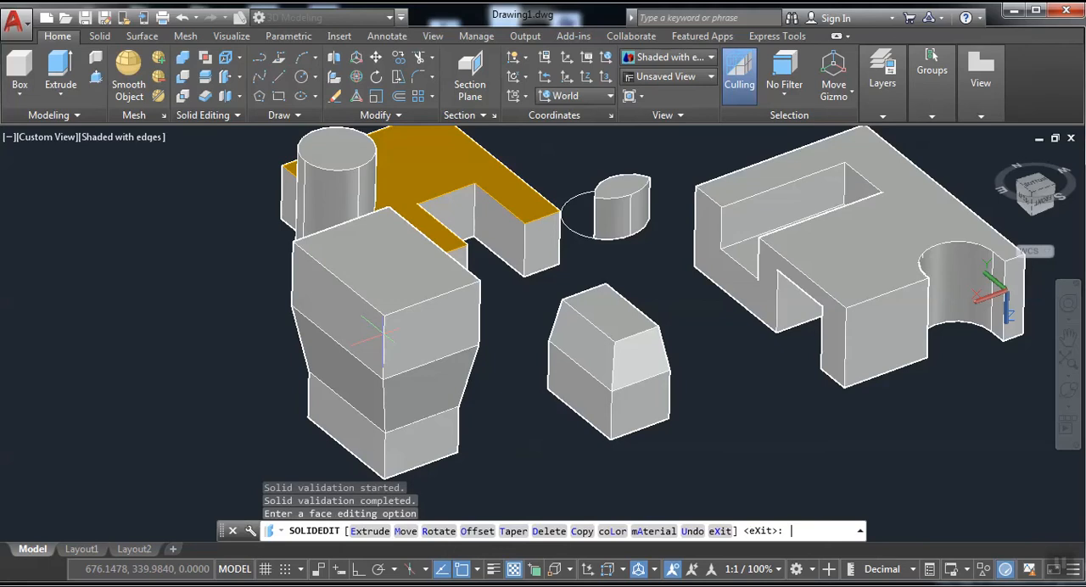
# Try extruding the tall flared block's upper face by another 90 with a negative taper angle, and undo it.
pyautogui.click(225, 76)
pyautogui.click(366, 258)
pyautogui.press('Return')
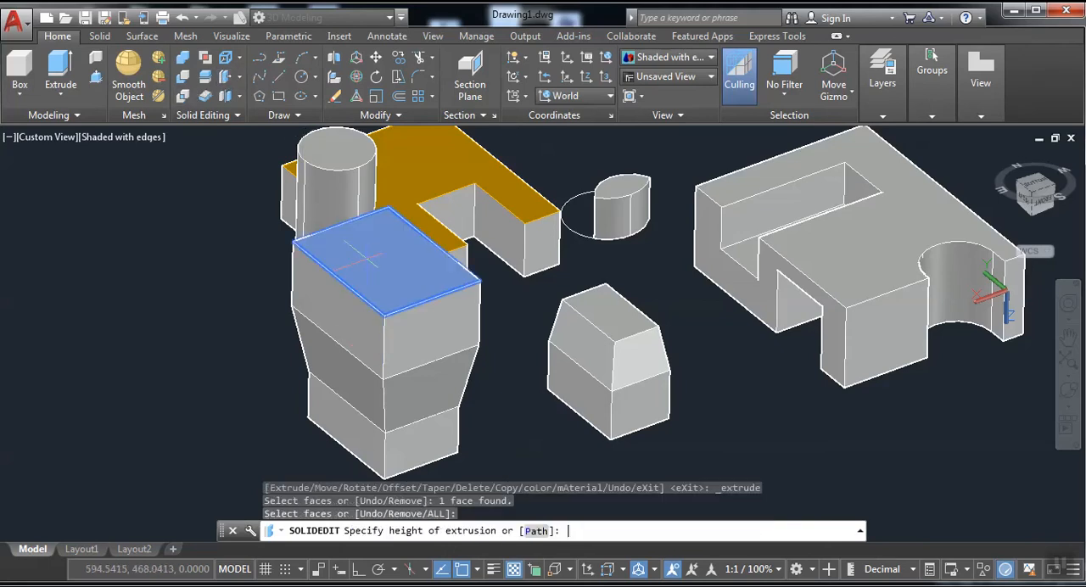
pyautogui.press('Return')
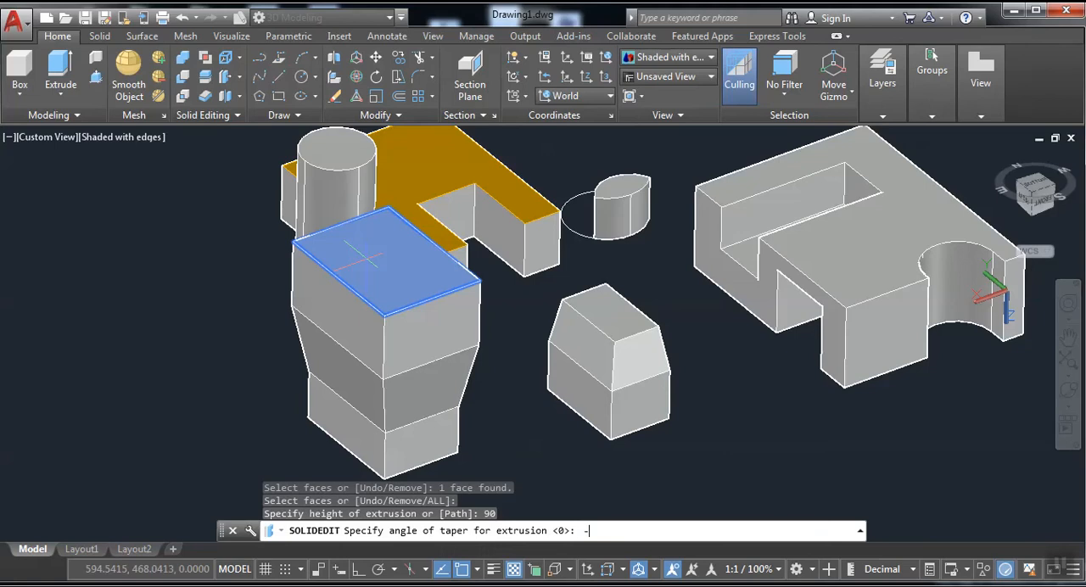
pyautogui.press('Return')
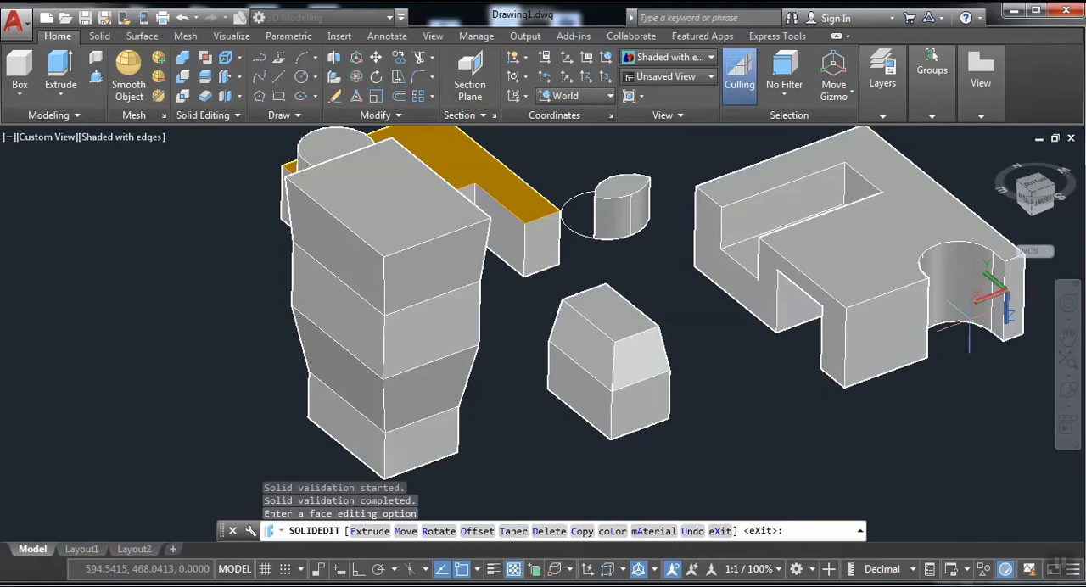
pyautogui.moveTo(806, 179); pyautogui.dragTo(493, 228, button='middle')
pyautogui.hotkey('ctrl', 'z')
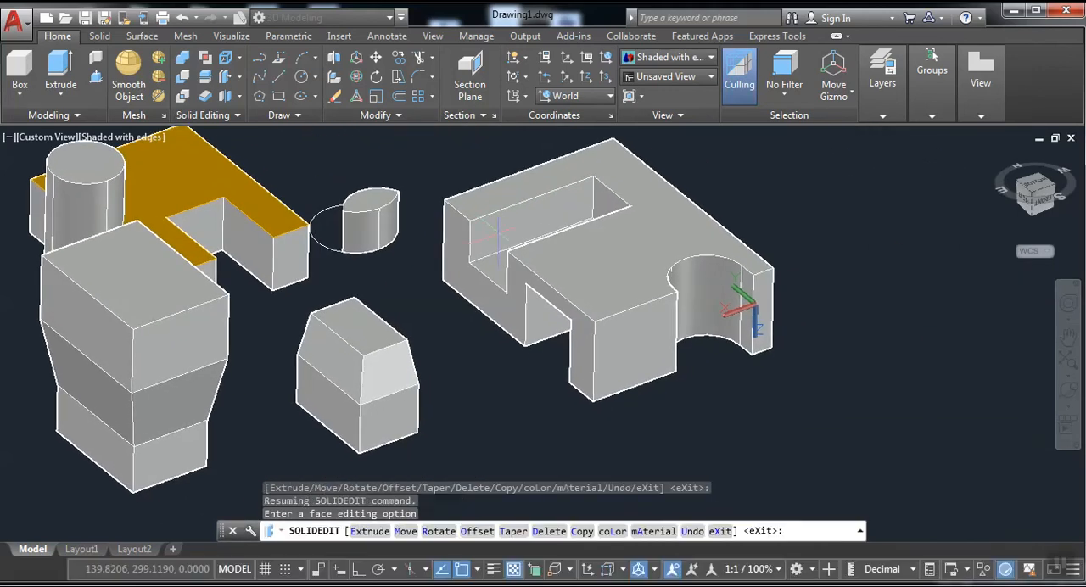
pyautogui.click(225, 78)
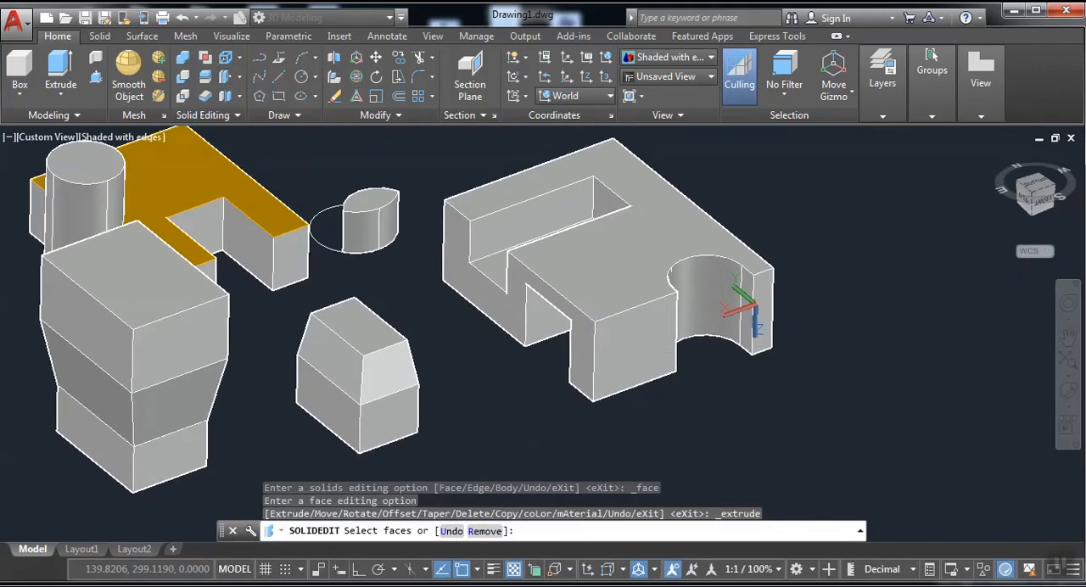
pyautogui.click(628, 354)
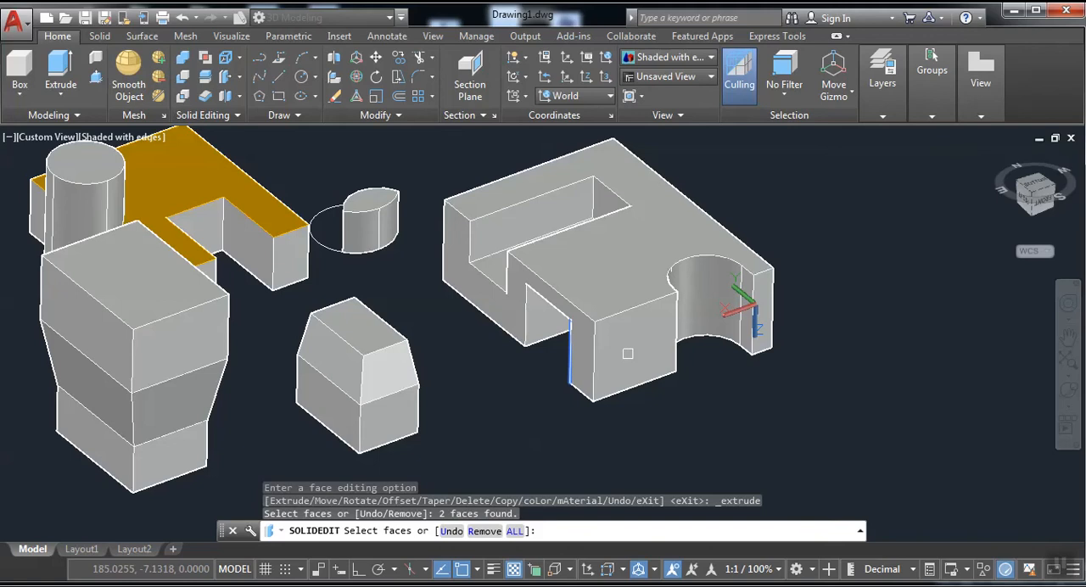
pyautogui.click(226, 79)
pyautogui.click(644, 332)
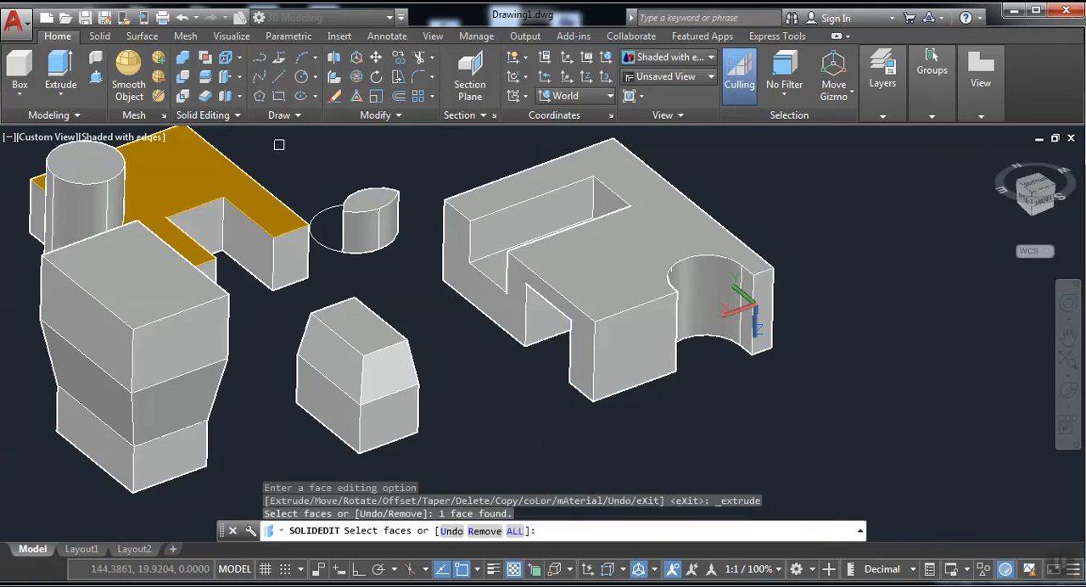
# Try extruding the front end face beside the notched block's semicircular cutout by 90, and undo it.
pyautogui.click(226, 79)
pyautogui.scroll(2, 644, 324)
pyautogui.click(667, 325)
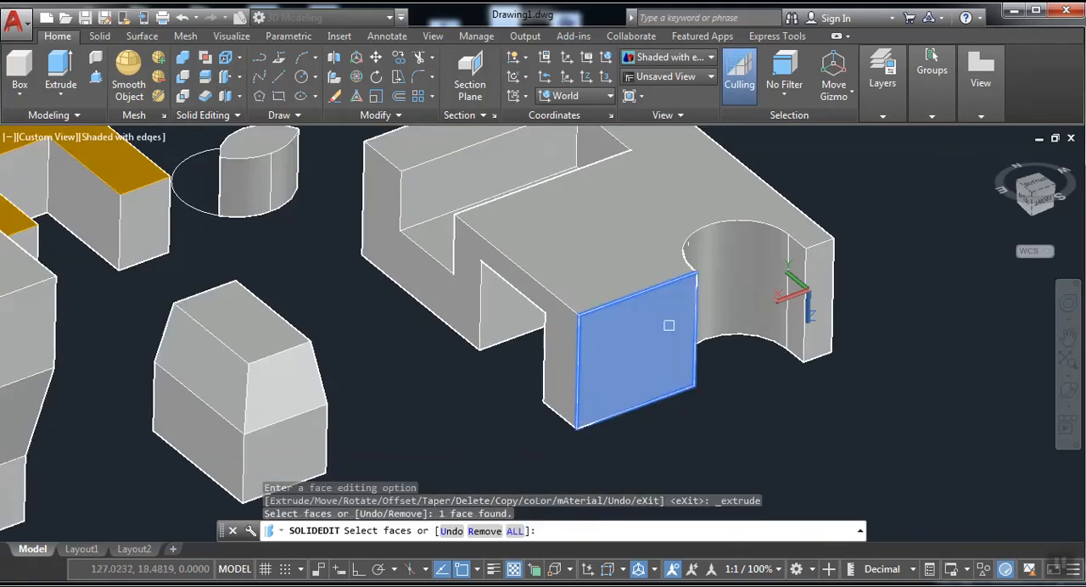
pyautogui.press('Return')
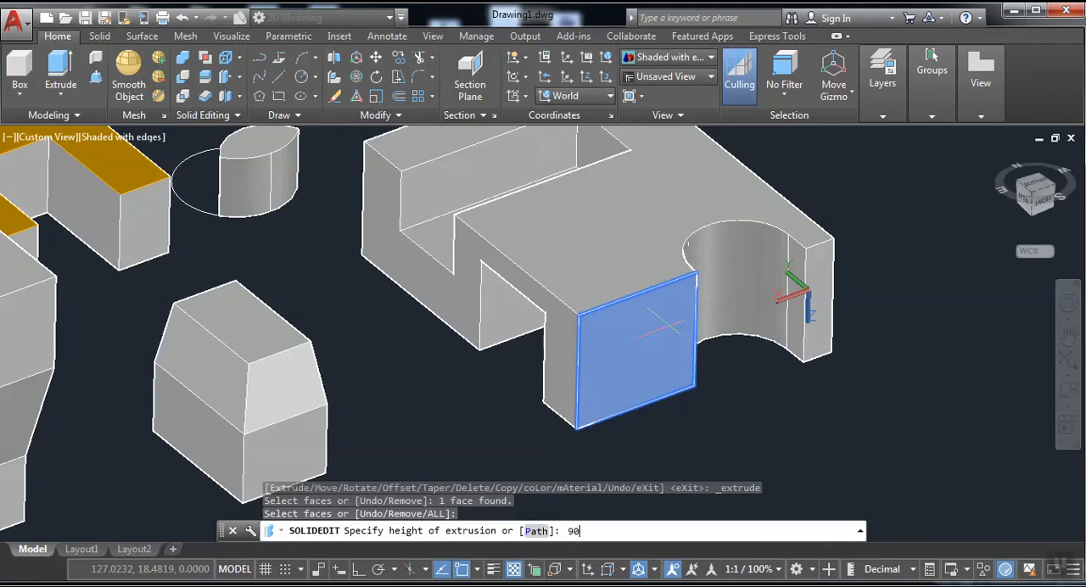
pyautogui.press('Return')
pyautogui.press('Return')
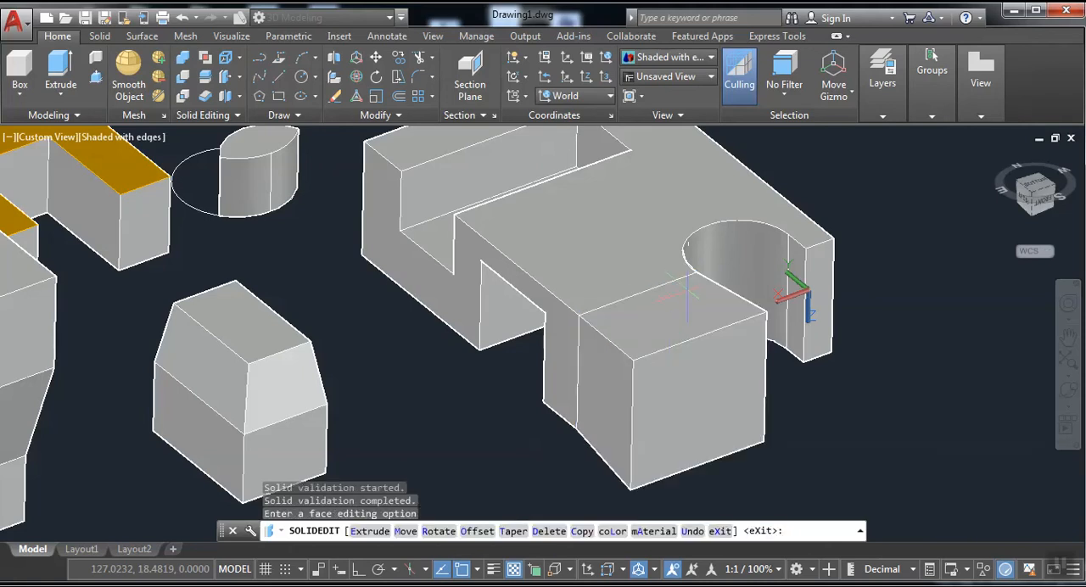
pyautogui.hotkey('ctrl', 'z')
pyautogui.moveTo(866, 157); pyautogui.dragTo(842, 189, button='middle')
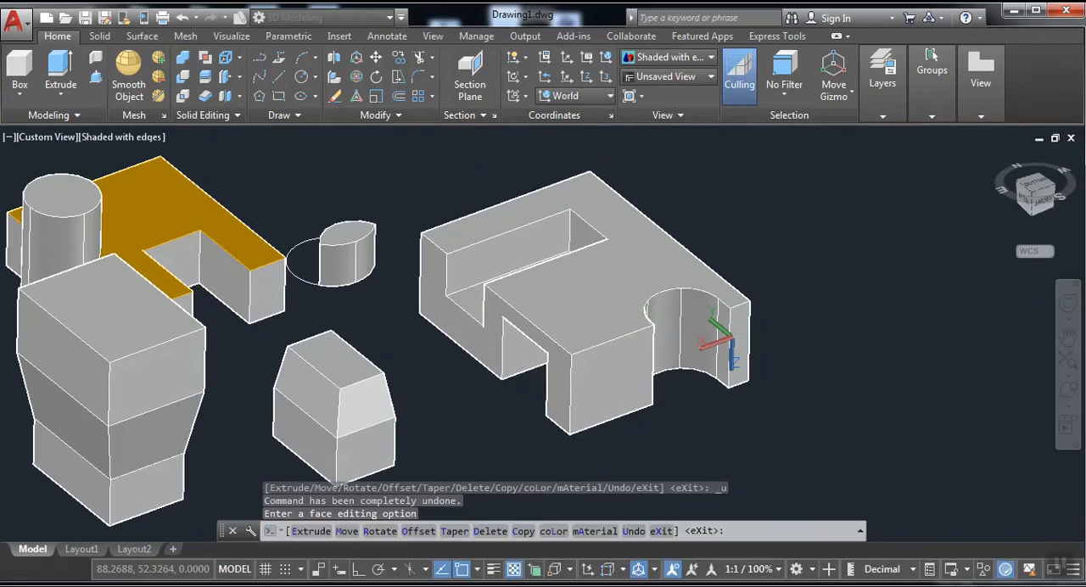
# Use Offset Faces to offset the front end face beside the notched block's semicircular cutout by 90.
pyautogui.click(239, 76)
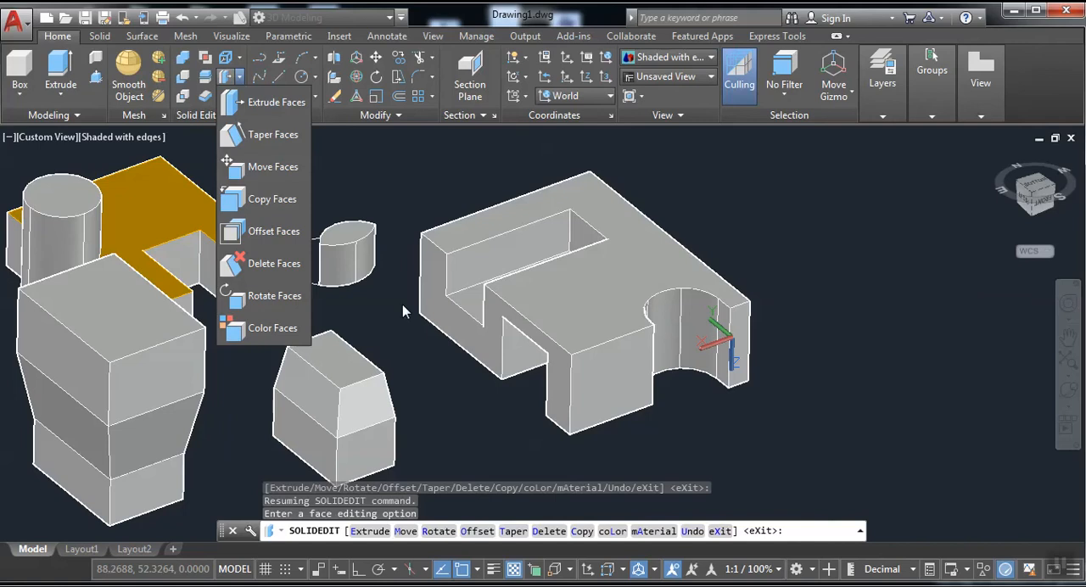
pyautogui.click(271, 234)
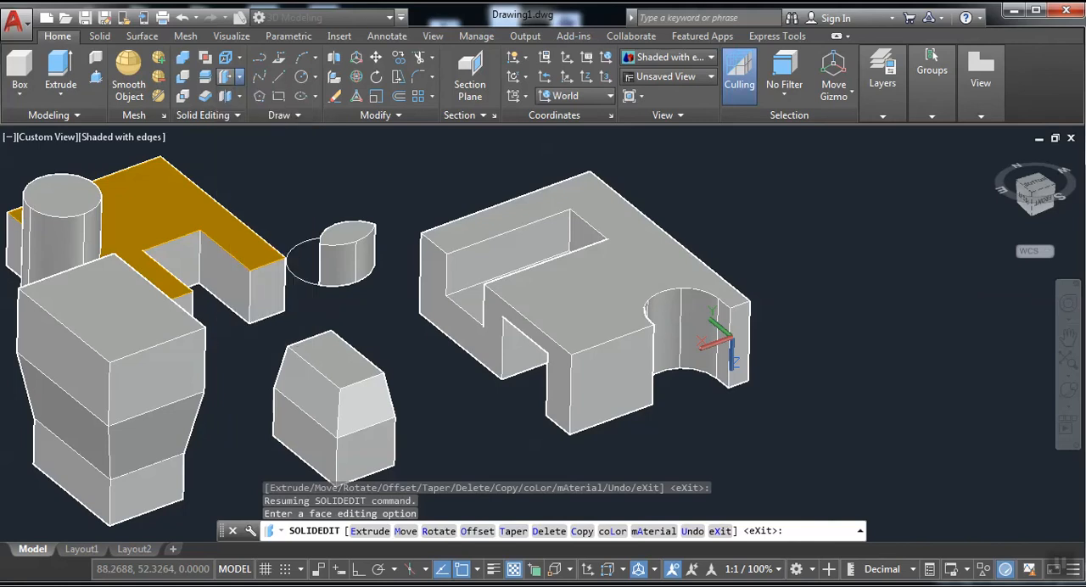
pyautogui.click(621, 375)
pyautogui.scroll(4, 619, 376)
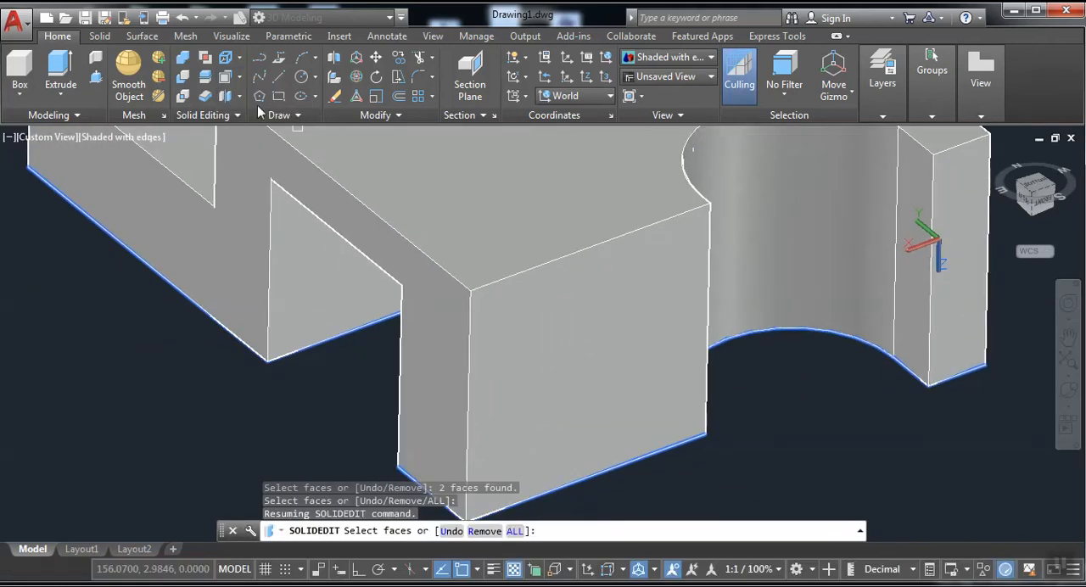
pyautogui.click(226, 78)
pyautogui.scroll(-3, 523, 239)
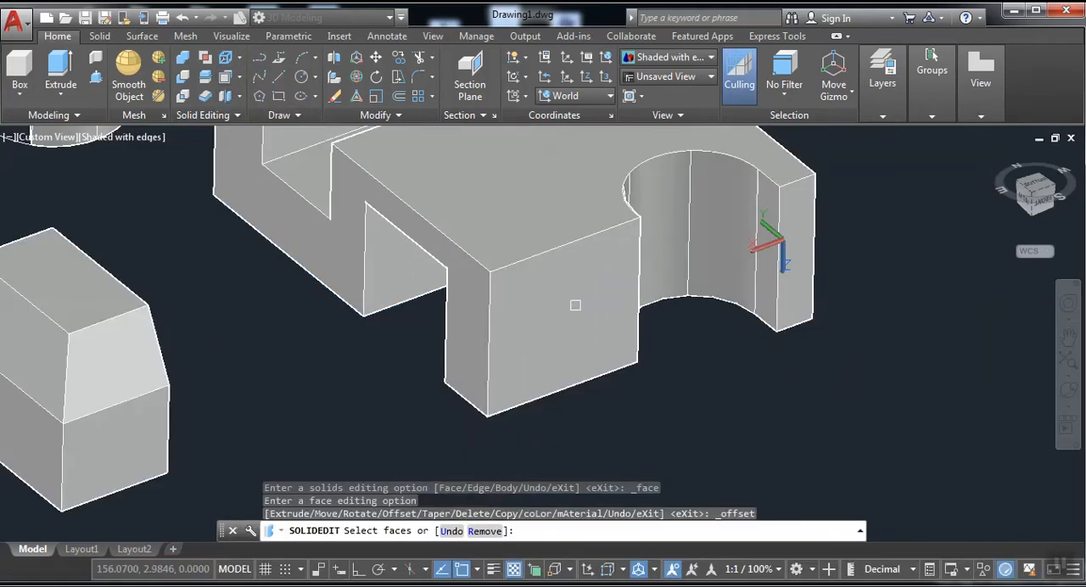
pyautogui.click(572, 306)
pyautogui.press('Return')
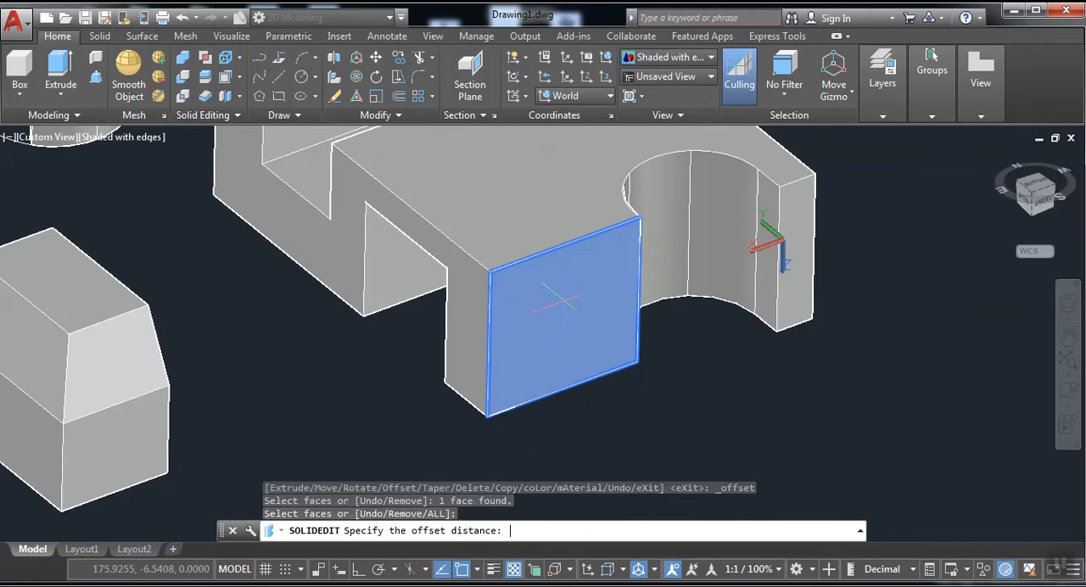
pyautogui.write('90')
pyautogui.press('Return')
pyautogui.press('Return')
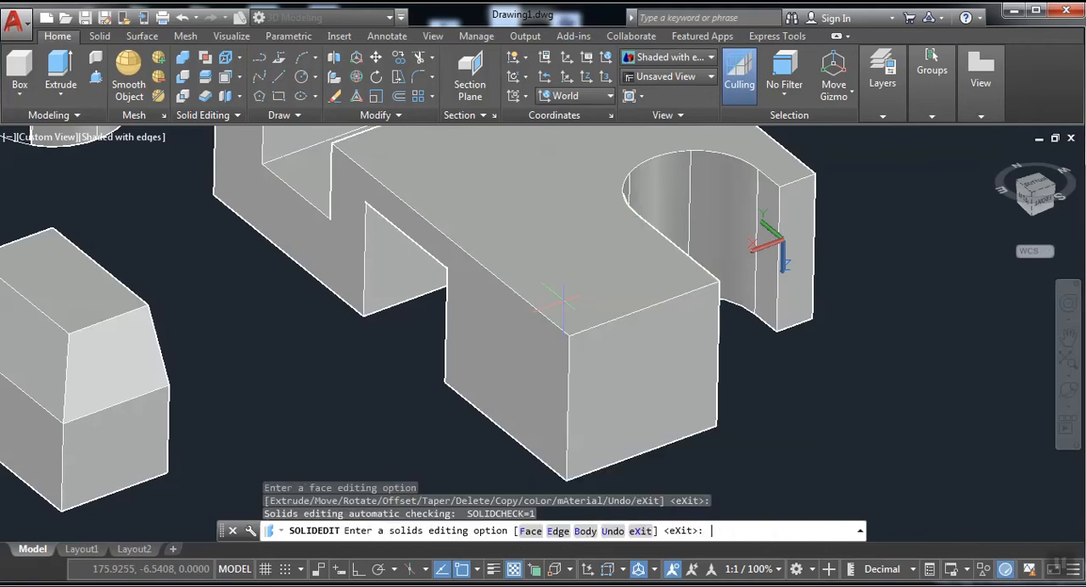
# Offset the small tapered block's upper face outward a short distance with Offset Faces.
pyautogui.scroll(-2, 641, 261)
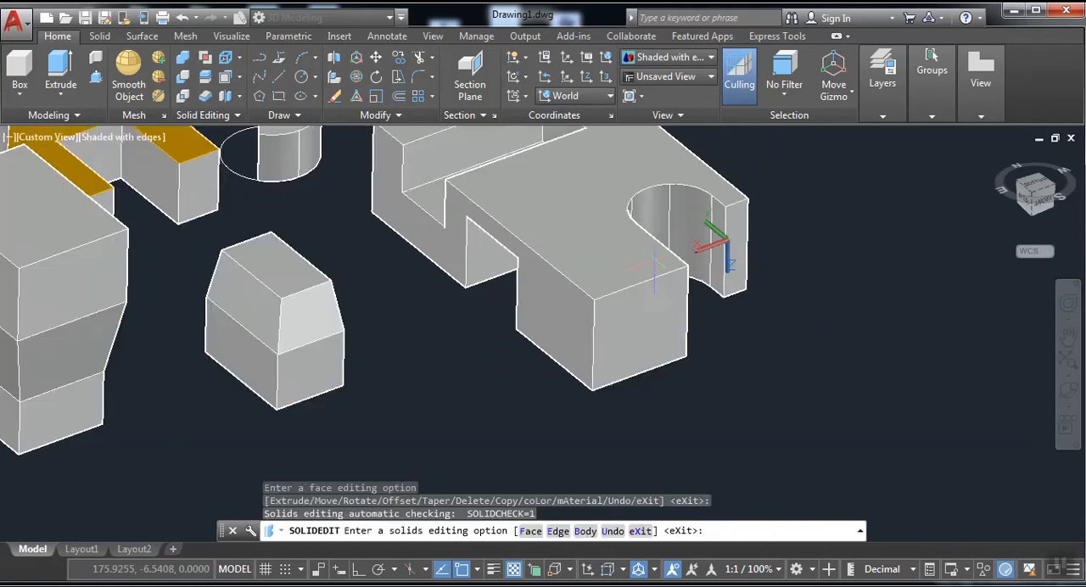
pyautogui.moveTo(729, 280); pyautogui.dragTo(839, 276, button='middle')
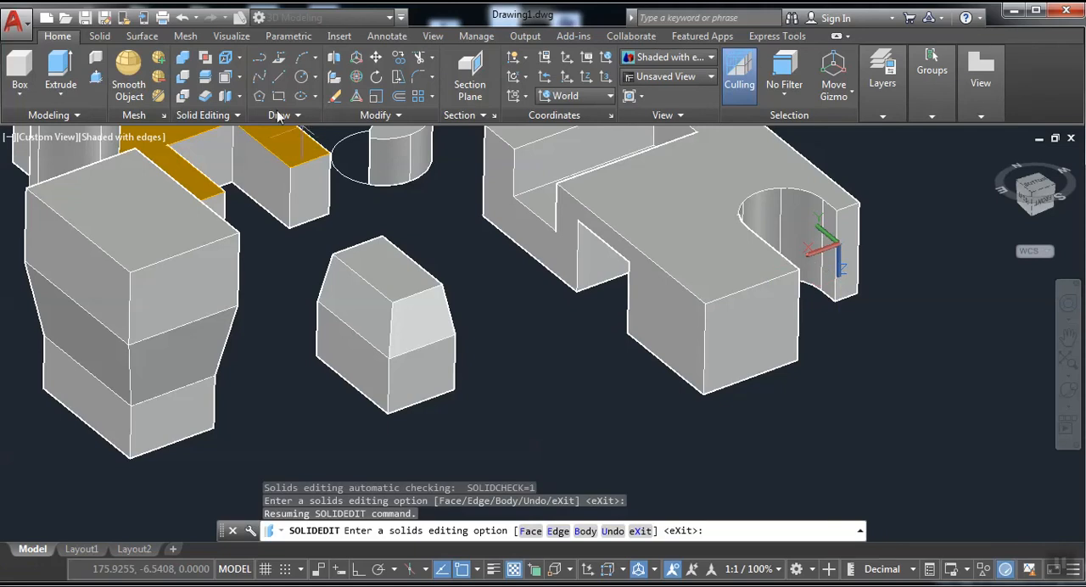
pyautogui.click(241, 77)
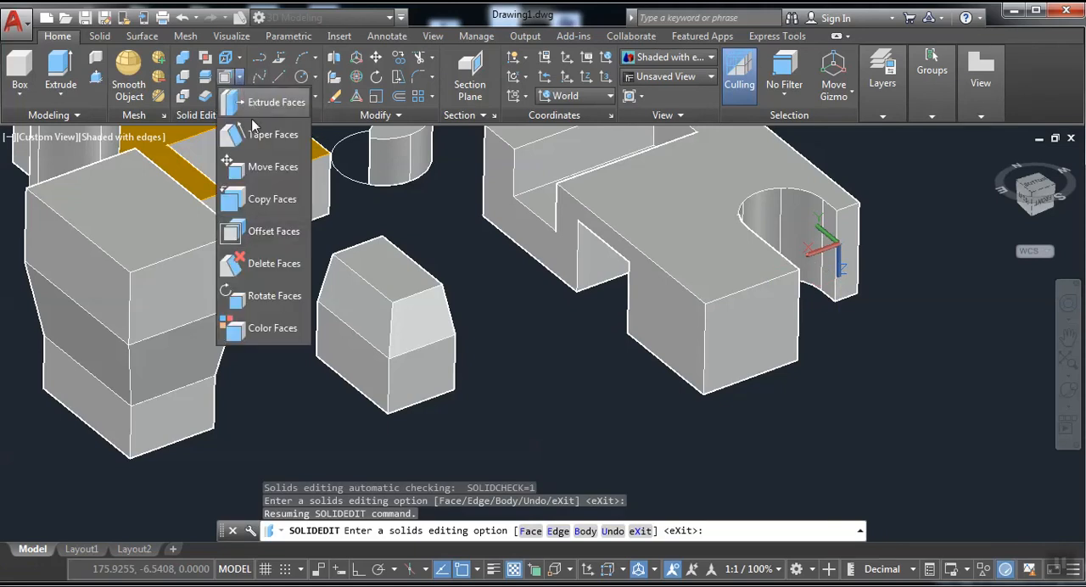
pyautogui.click(265, 232)
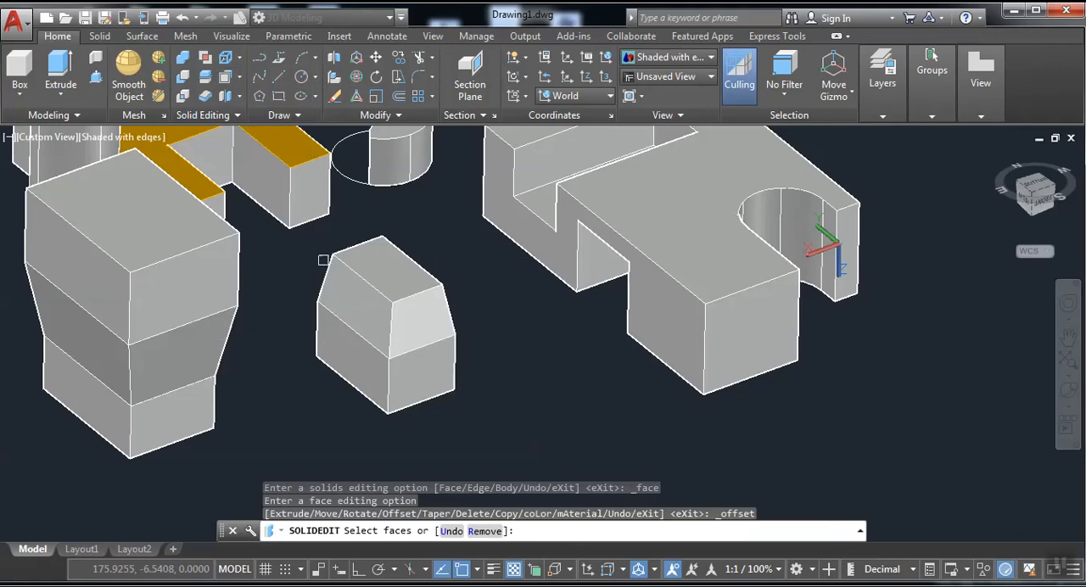
pyautogui.scroll(2, 325, 252)
pyautogui.moveTo(325, 252); pyautogui.dragTo(476, 254, button='middle')
pyautogui.click(566, 250)
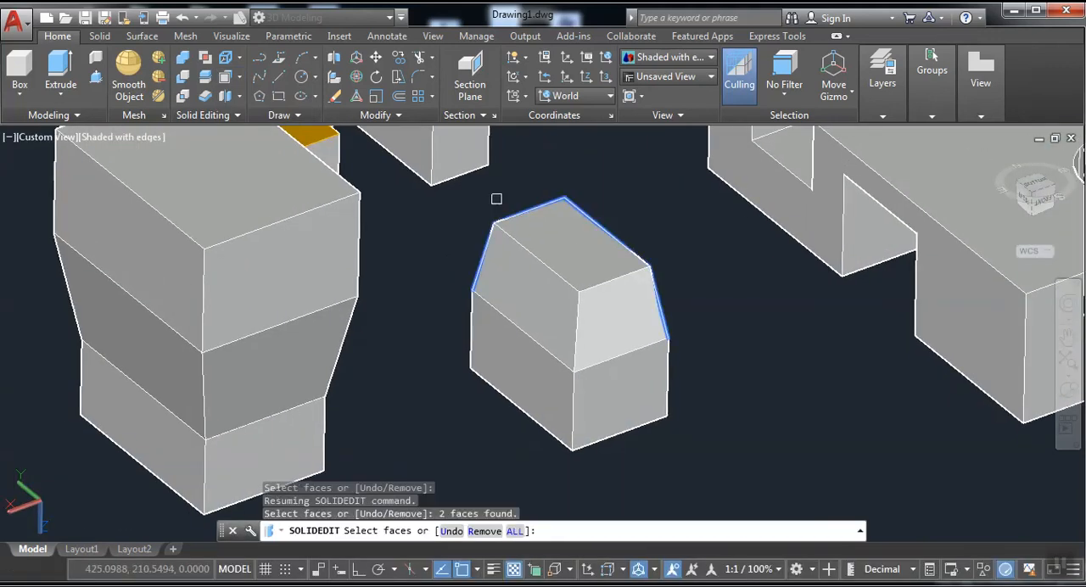
pyautogui.click(224, 79)
pyautogui.click(594, 258)
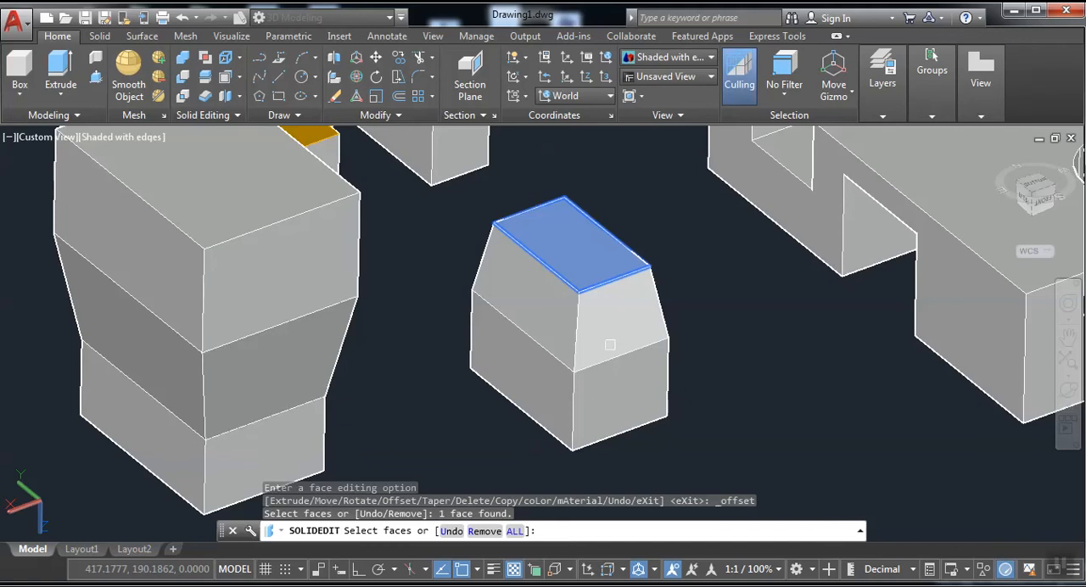
pyautogui.press('Return')
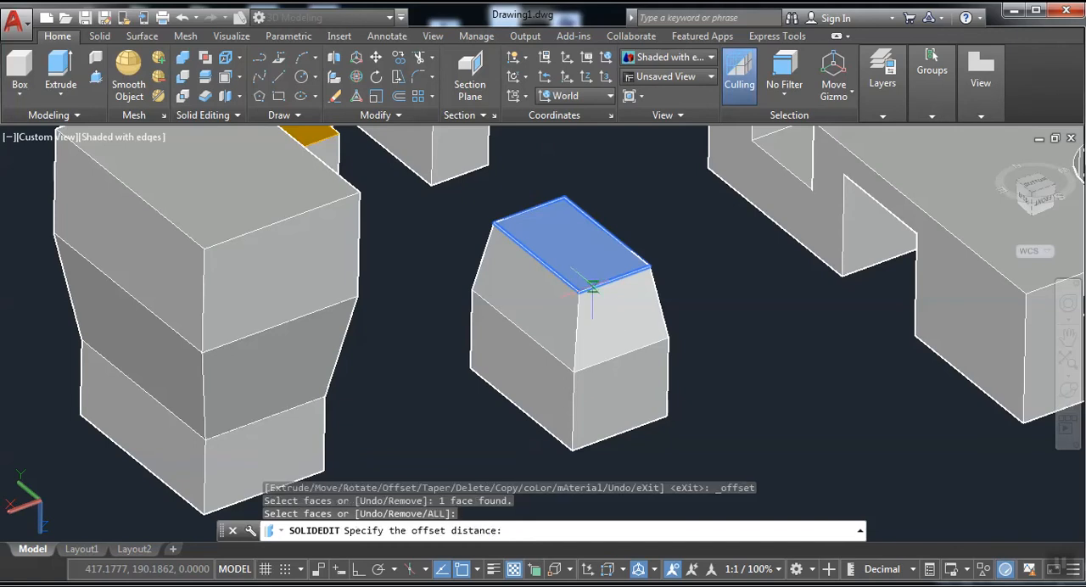
pyautogui.press('Return')
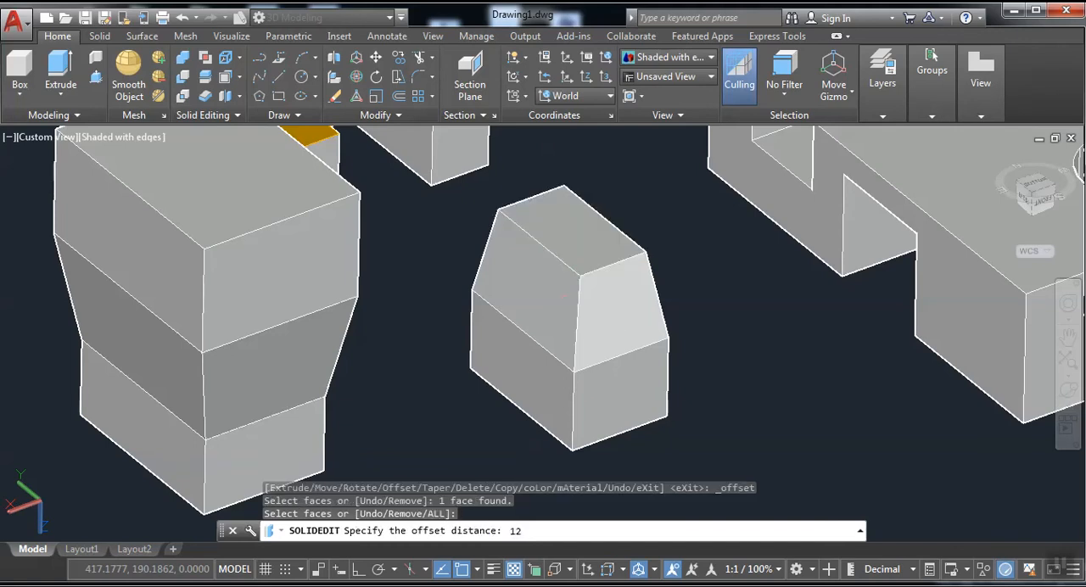
# Use Offset Faces to move the tall flared block's upper face outward, roughly doubling the height of its straight top section.
pyautogui.click(226, 77)
pyautogui.moveTo(336, 294); pyautogui.dragTo(464, 363, button='middle')
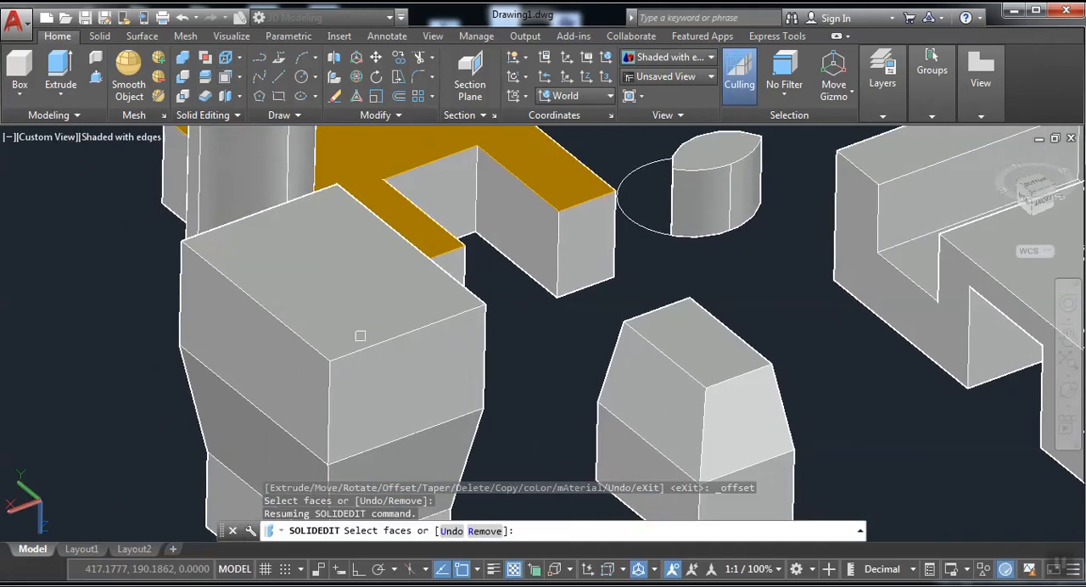
pyautogui.click(349, 329)
pyautogui.press('Return')
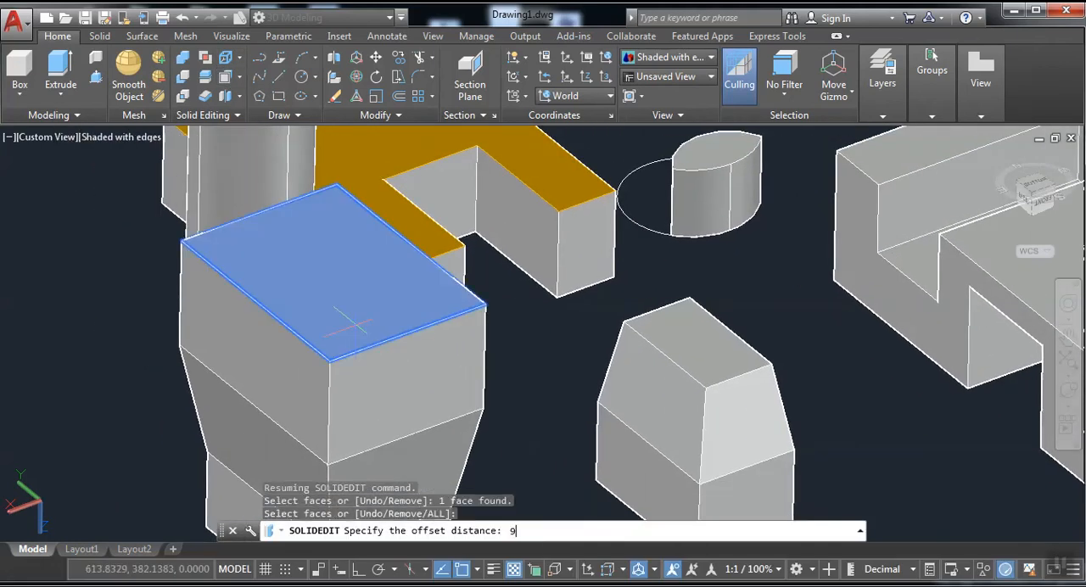
pyautogui.press('Return')
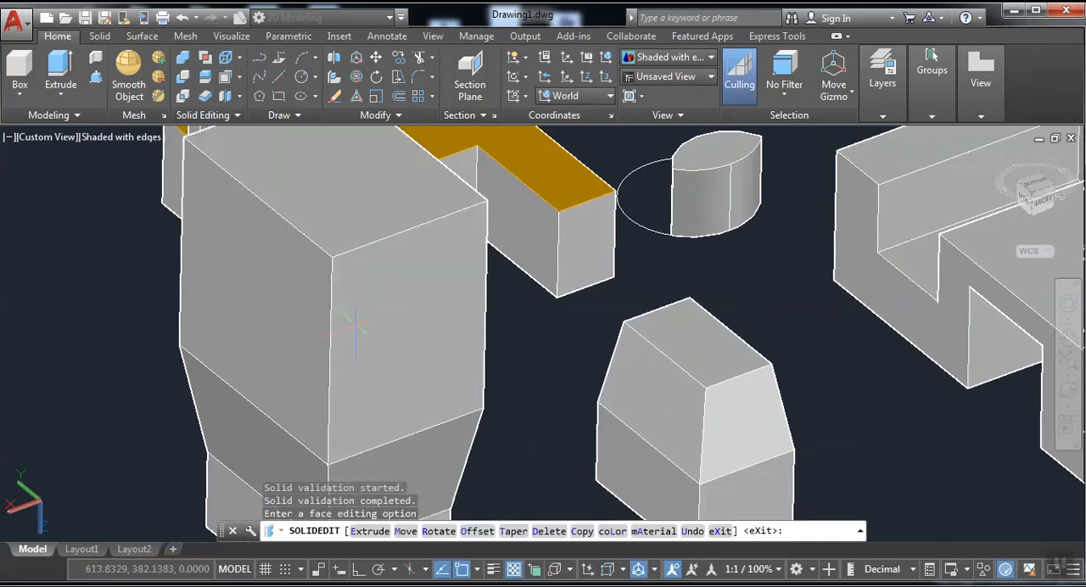
# Offset the small tapered block's upper face outward once more, continuing its sloped sides.
pyautogui.scroll(-4, 677, 318)
pyautogui.moveTo(676, 321); pyautogui.dragTo(446, 294, button='middle')
pyautogui.scroll(3, 439, 325)
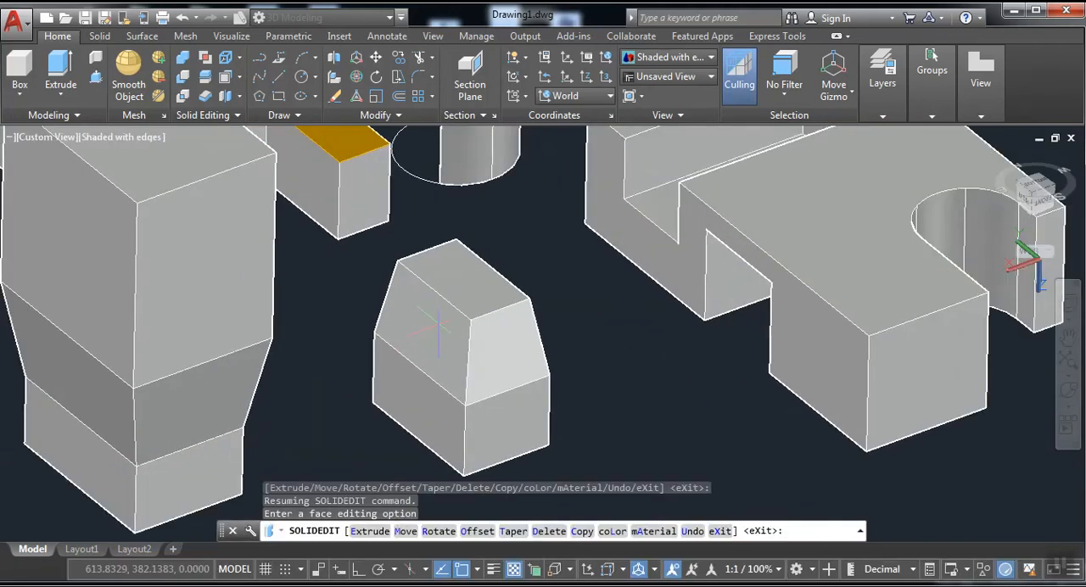
pyautogui.click(226, 76)
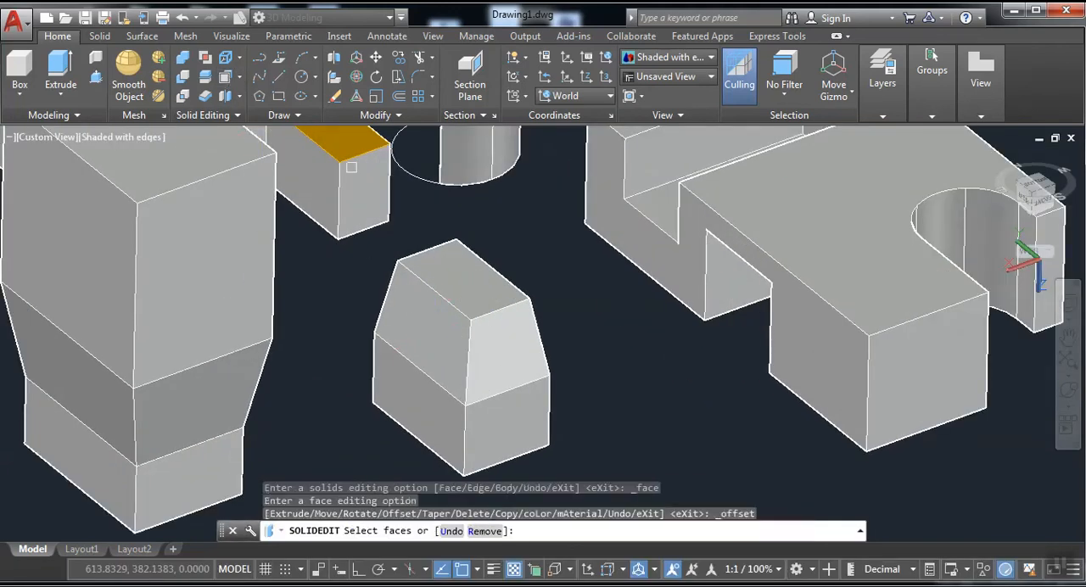
pyautogui.click(450, 275)
pyautogui.press('Return')
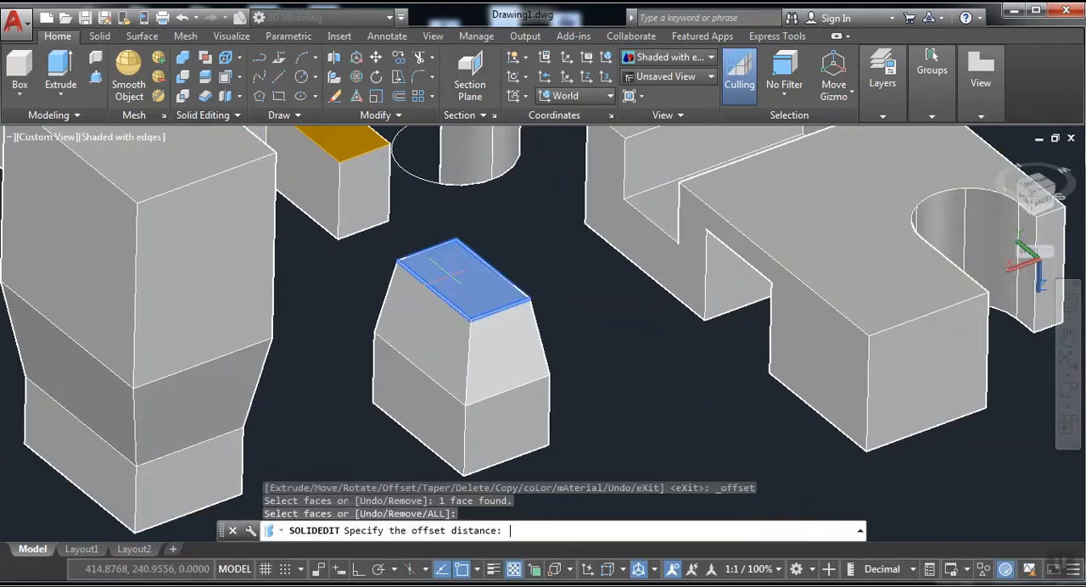
pyautogui.press('Return')
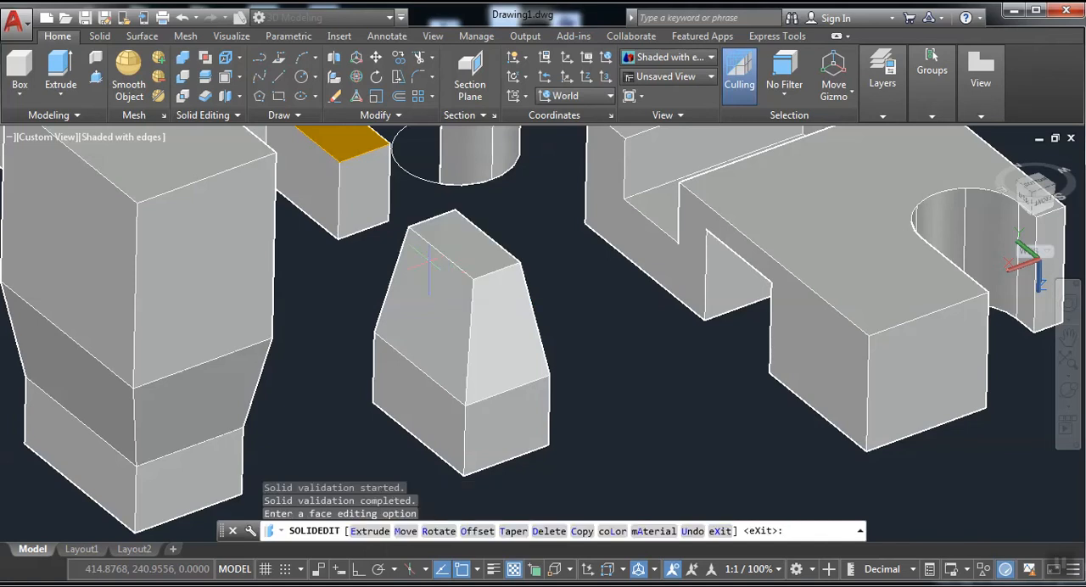
pyautogui.click(239, 76)
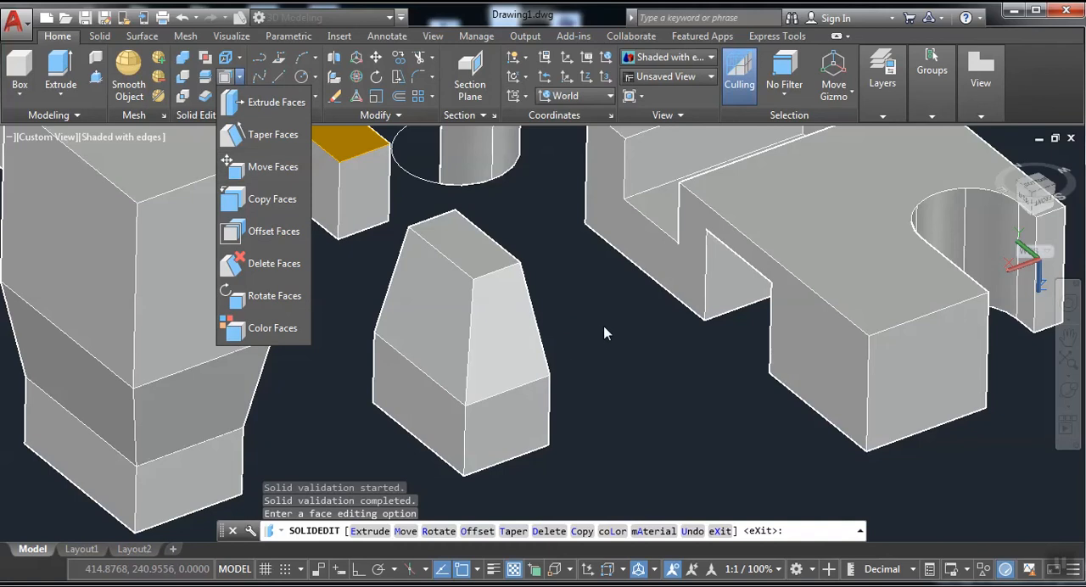
pyautogui.click(674, 363)
# Draw a new small solid box freehand in the empty space beyond the notched block's semicircular cutout.
pyautogui.scroll(-5, 603, 373)
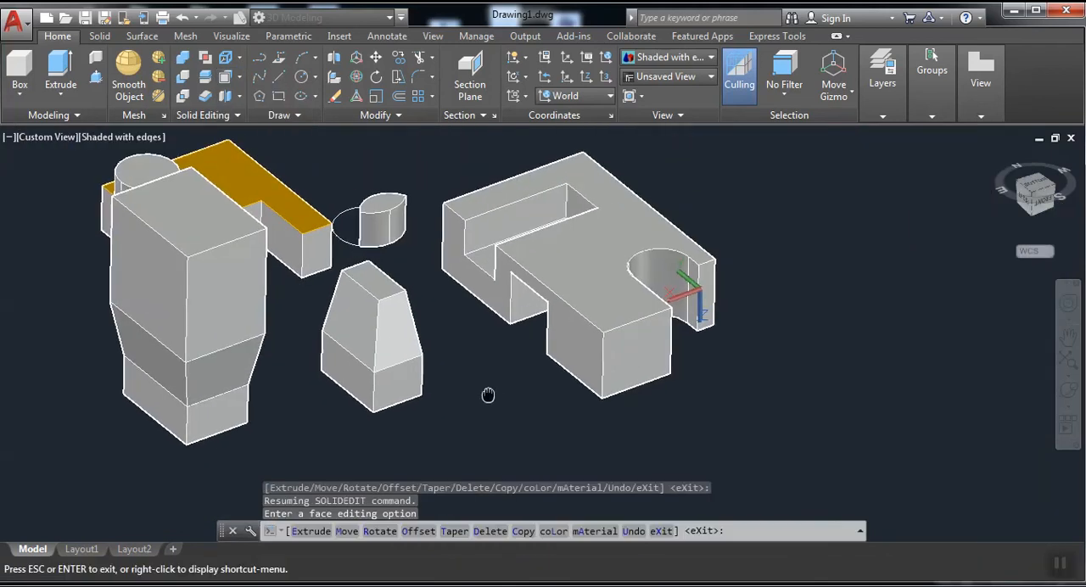
pyautogui.click(19, 72)
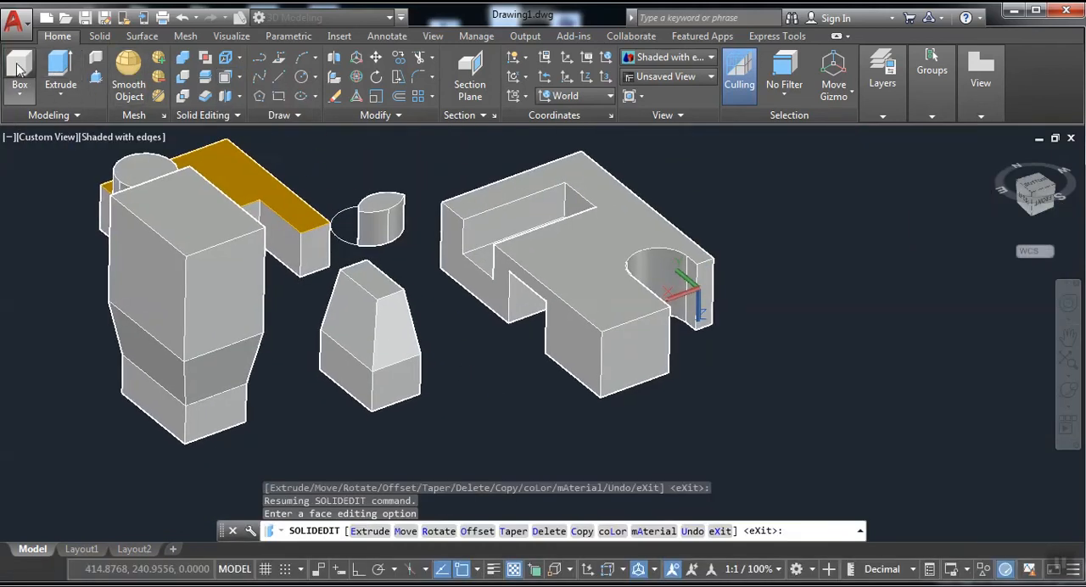
pyautogui.click(776, 412)
pyautogui.click(892, 434)
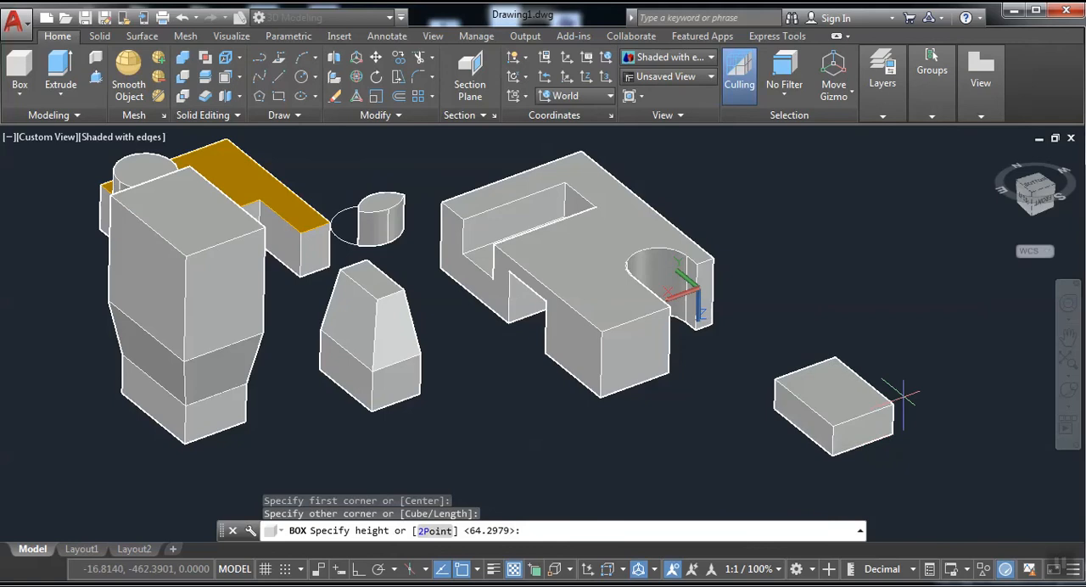
pyautogui.click(911, 377)
# Use Move Faces to displace the new box's side face from its lower corner to the notched block's lowest front corner.
pyautogui.click(239, 76)
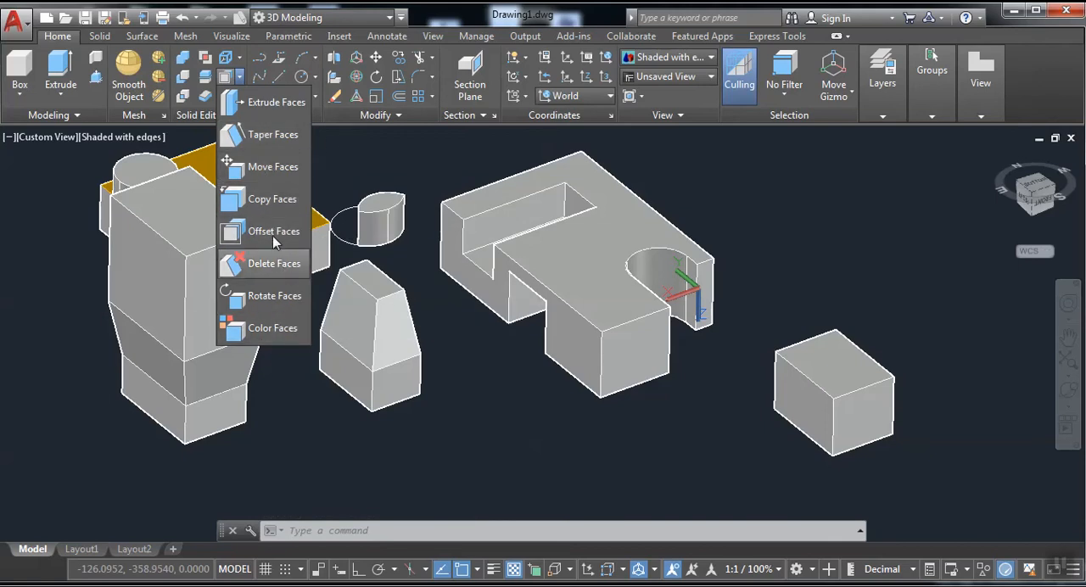
pyautogui.click(272, 169)
pyautogui.click(818, 410)
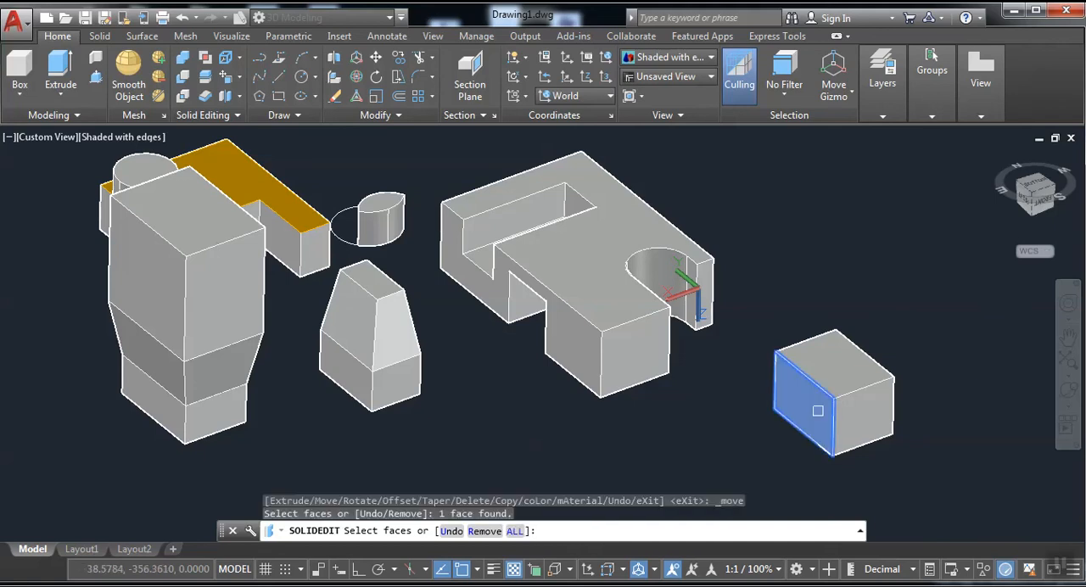
pyautogui.press('Return')
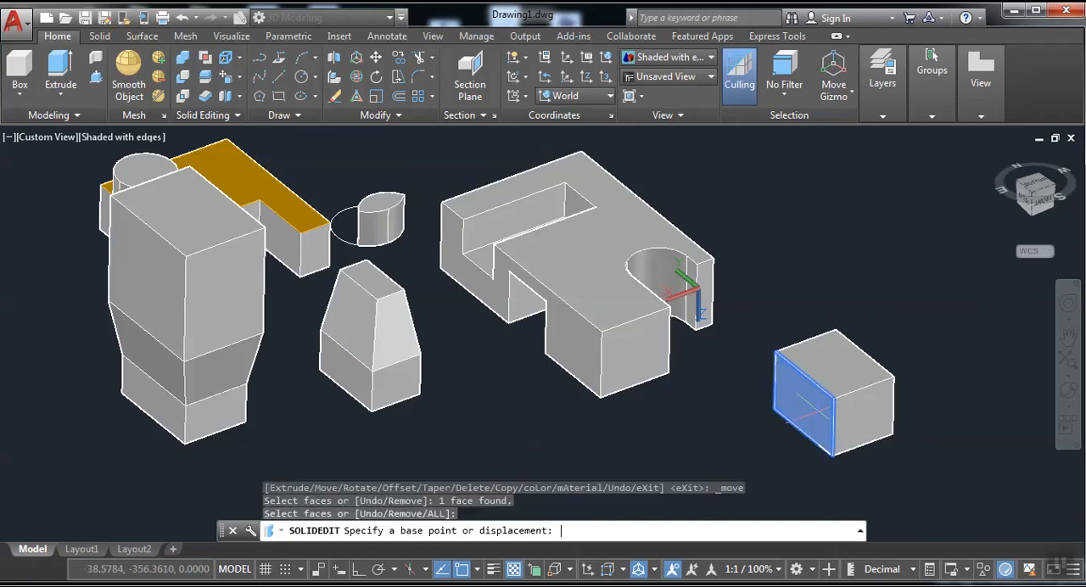
pyautogui.click(774, 408)
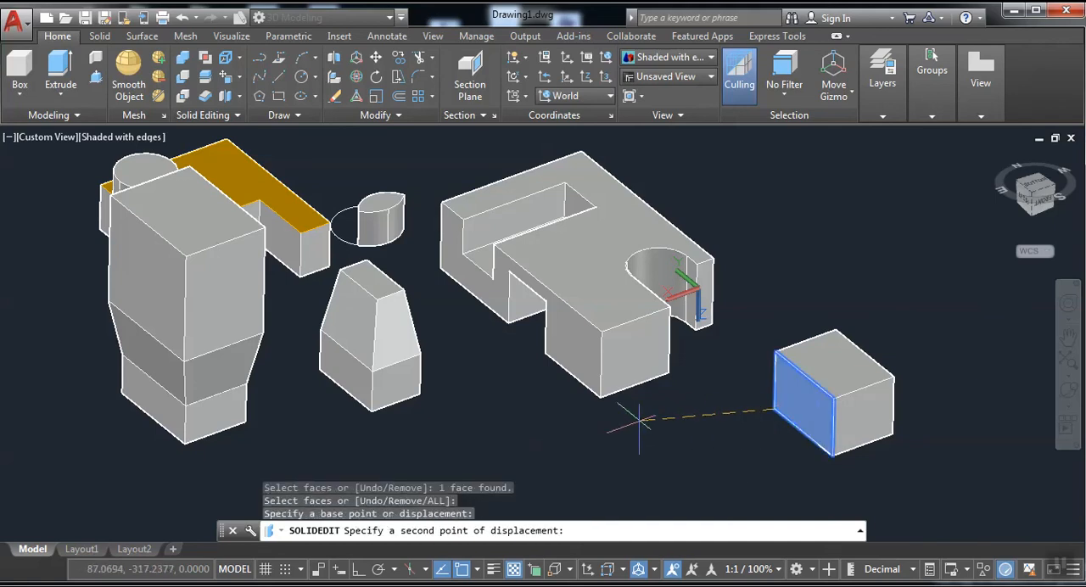
pyautogui.click(601, 399)
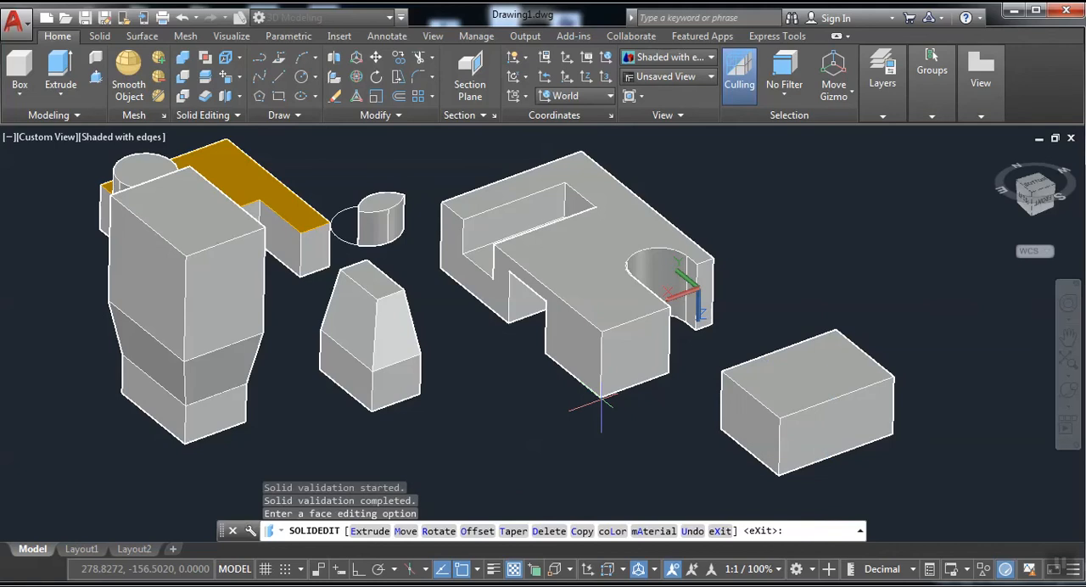
# Move the notched block's upper face with Move Faces, from its front corner to the nearest upper corner of the new box.
pyautogui.click(1067, 392)
pyautogui.moveTo(911, 412); pyautogui.dragTo(573, 322)
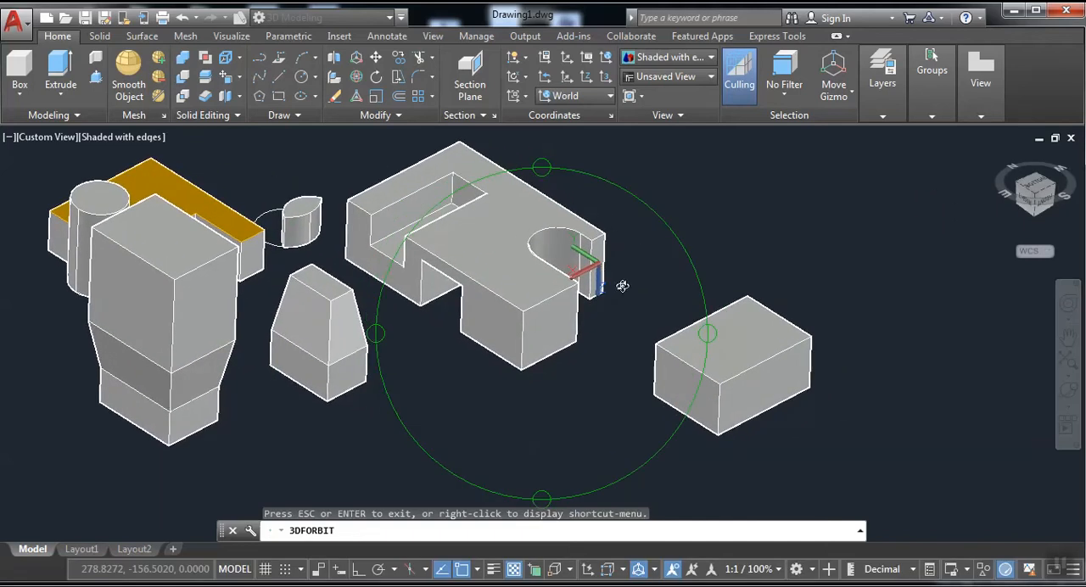
pyautogui.rightClick(592, 339)
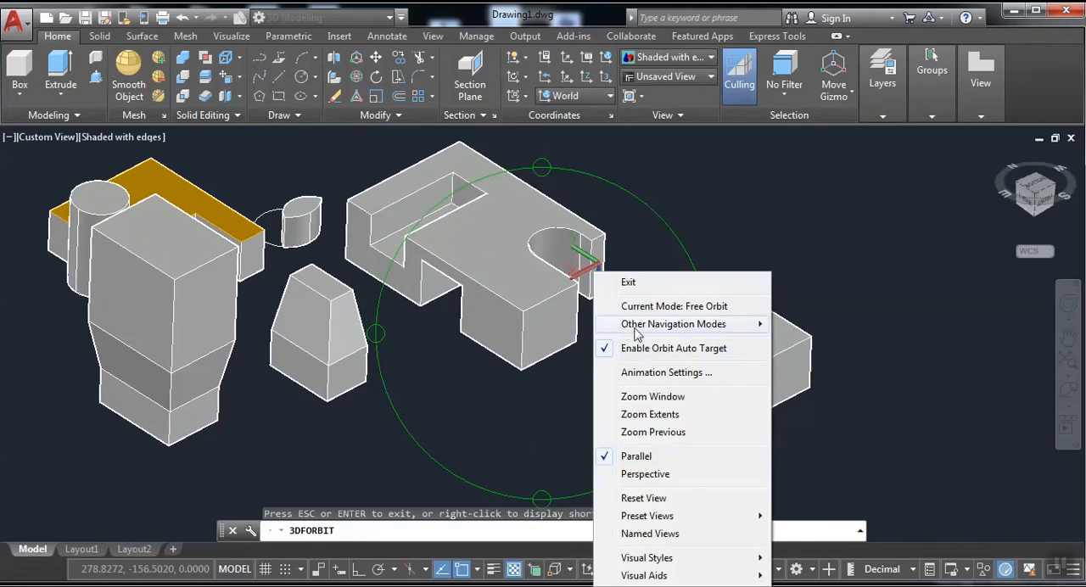
pyautogui.click(628, 282)
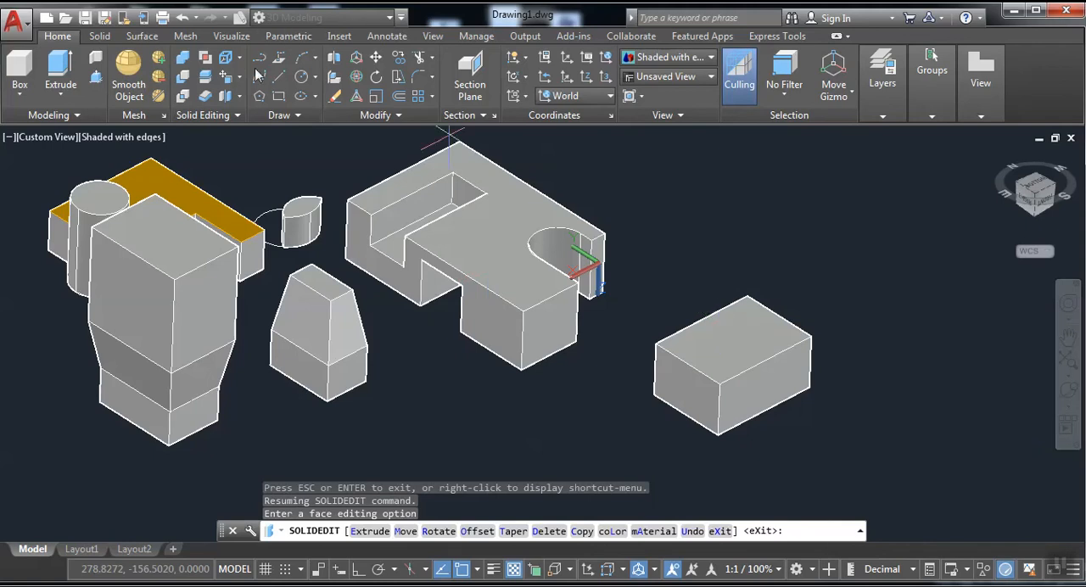
pyautogui.click(225, 77)
pyautogui.click(483, 247)
pyautogui.rightClick(493, 217)
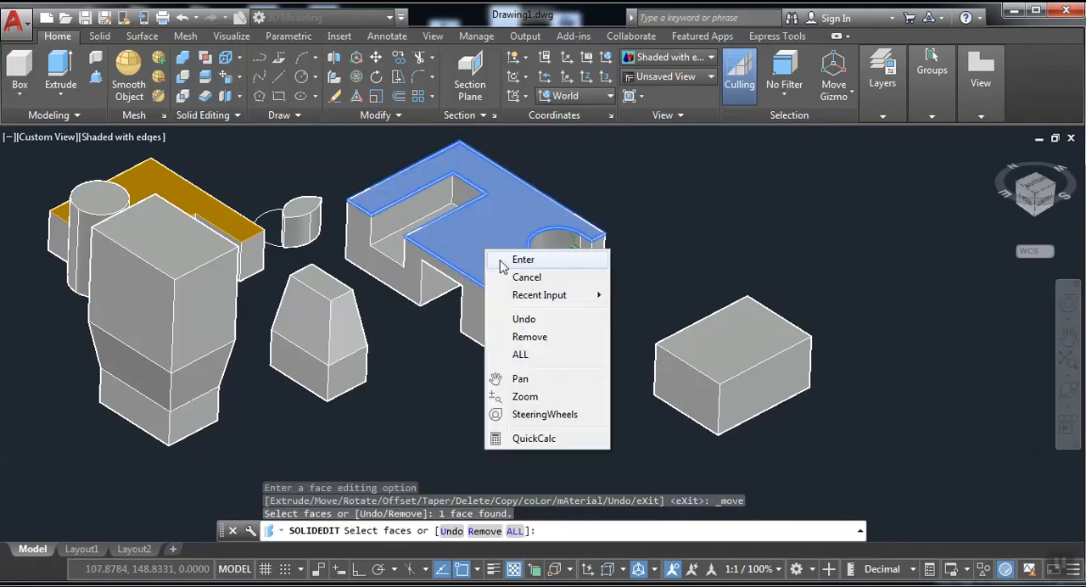
pyautogui.click(519, 223)
pyautogui.click(523, 310)
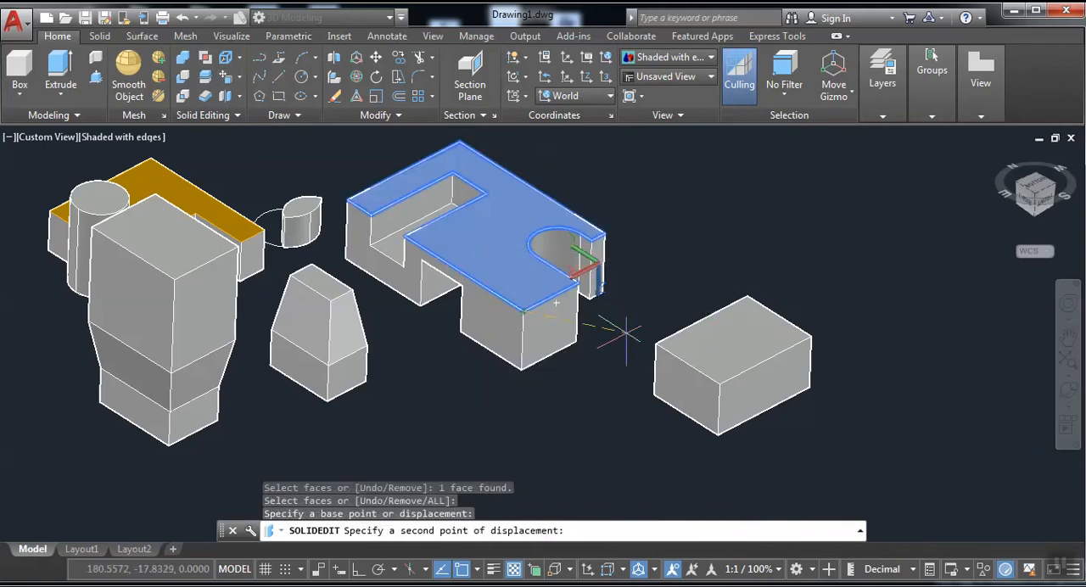
pyautogui.click(656, 343)
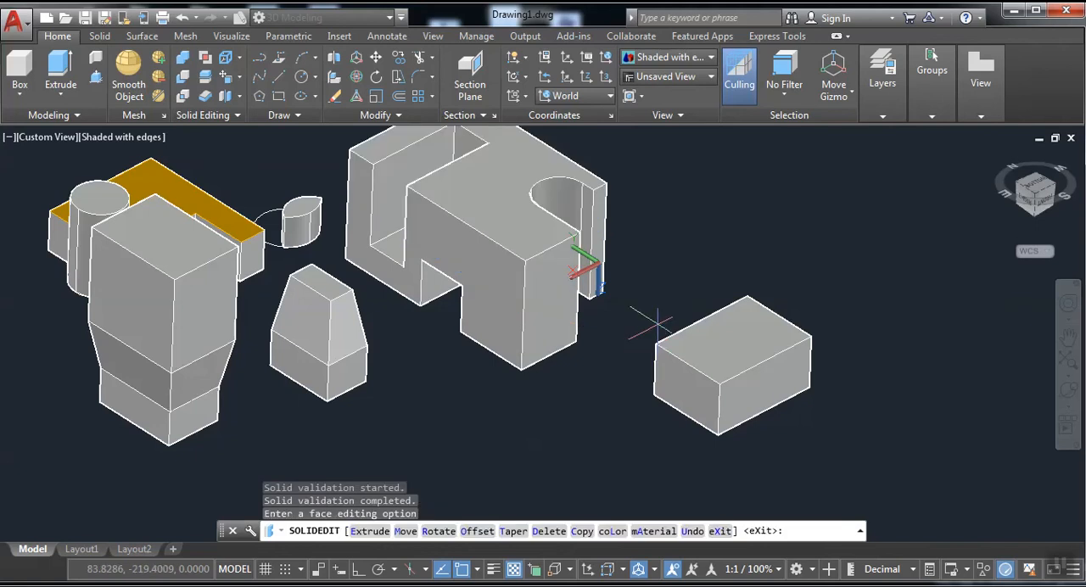
# Try to move the orange U-shaped block's upper face from its far corner to the notched block's upper corner, and leave face editing.
pyautogui.click(1067, 392)
pyautogui.moveTo(729, 415); pyautogui.dragTo(542, 303)
pyautogui.rightClick(542, 303)
pyautogui.click(590, 284)
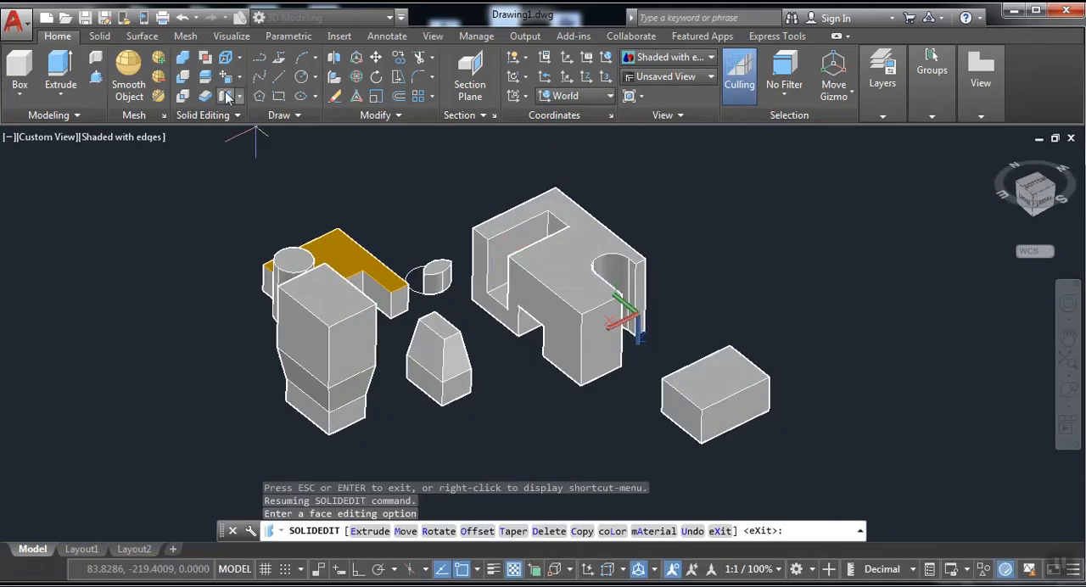
pyautogui.click(227, 78)
pyautogui.click(330, 314)
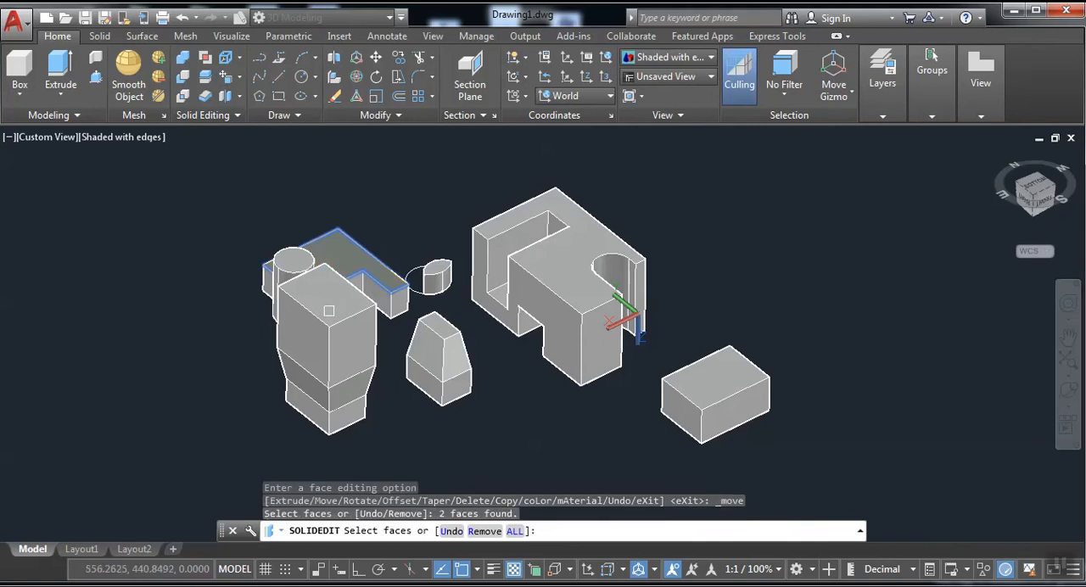
pyautogui.scroll(3, 331, 309)
pyautogui.rightClick(428, 270)
pyautogui.click(446, 286)
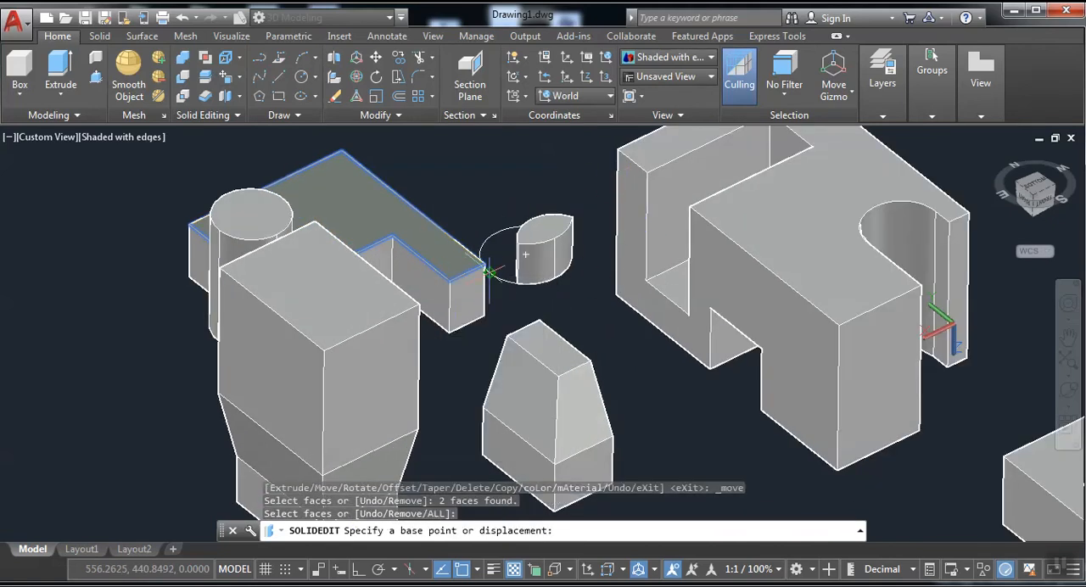
pyautogui.click(342, 151)
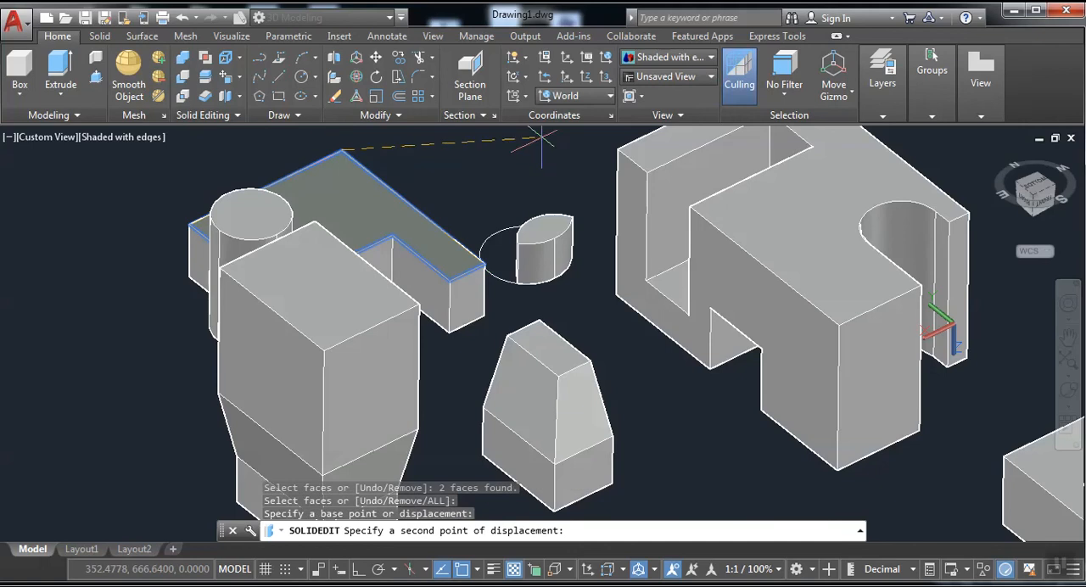
pyautogui.click(617, 149)
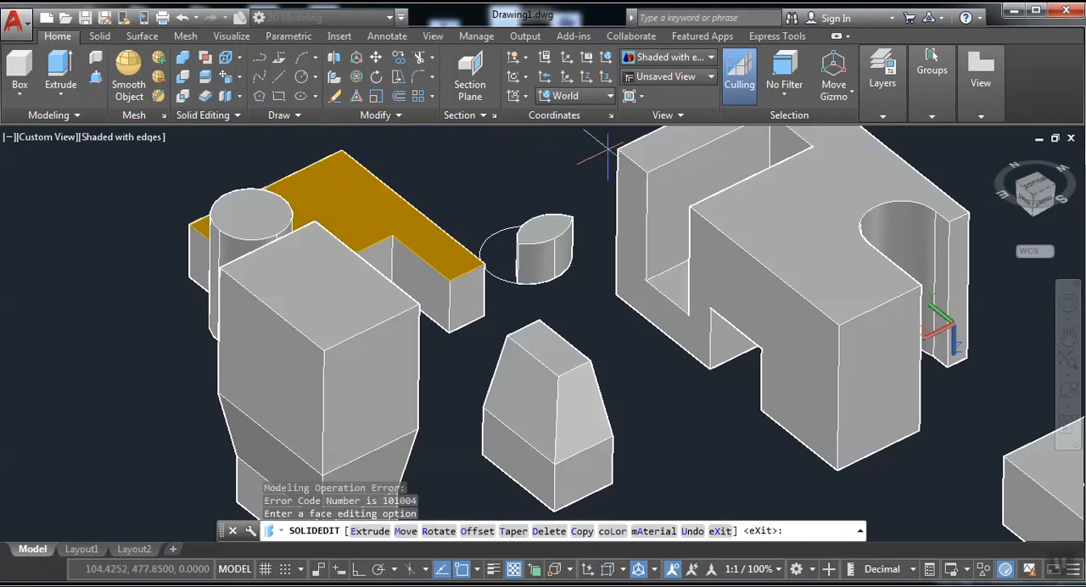
pyautogui.press('Return')
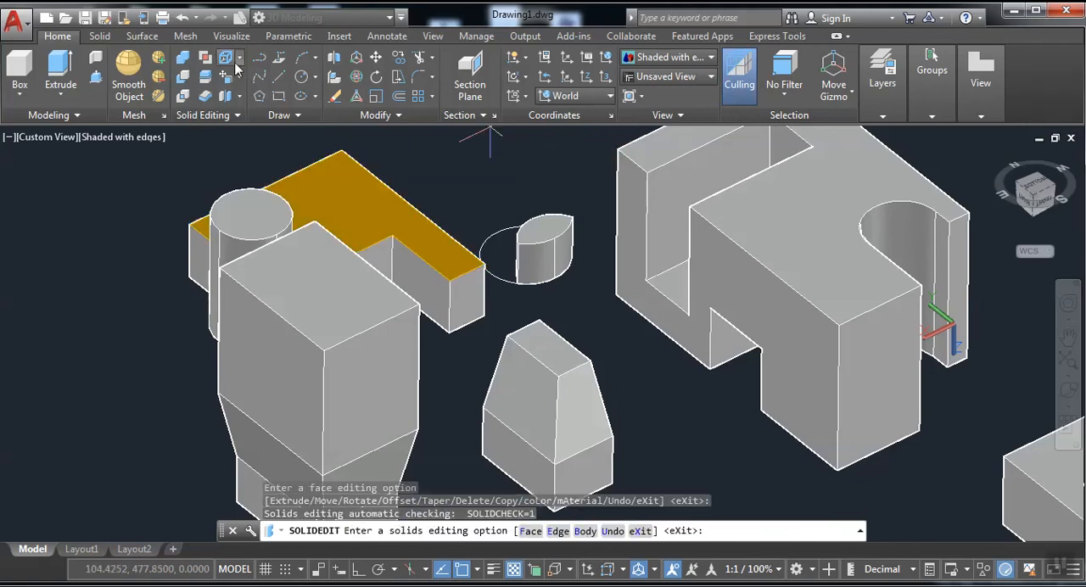
# Move the tall flared block's upper face down from its corner to the midpoint of the vertical edge below it.
pyautogui.click(228, 76)
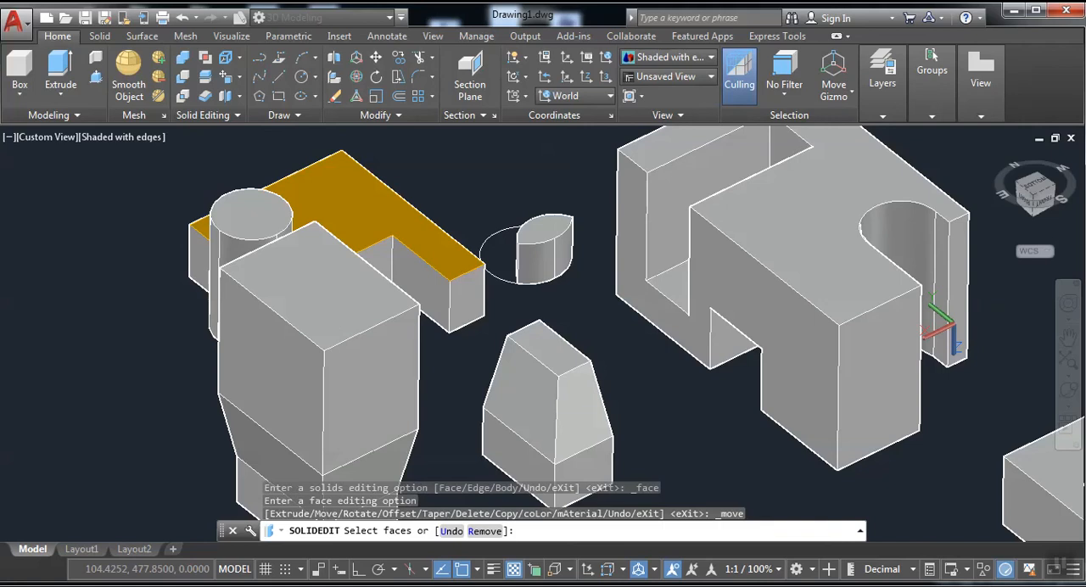
pyautogui.click(331, 321)
pyautogui.rightClick(360, 325)
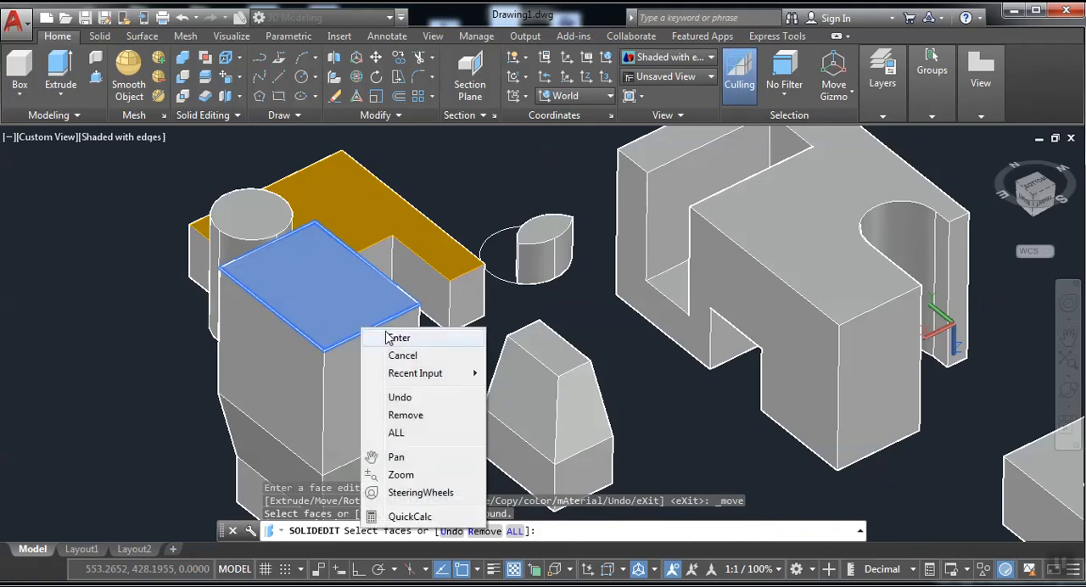
pyautogui.click(392, 337)
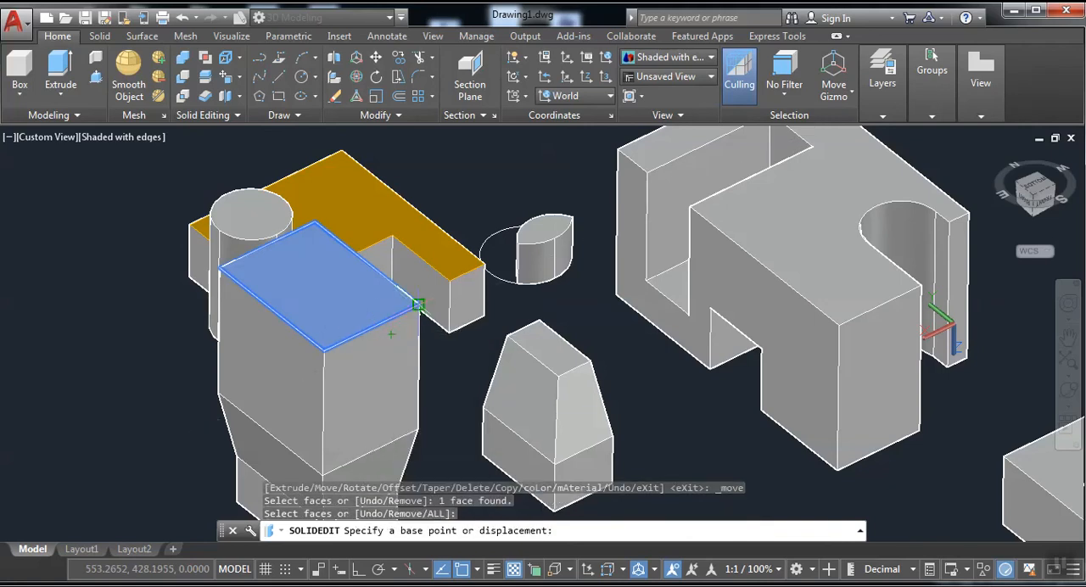
pyautogui.click(417, 304)
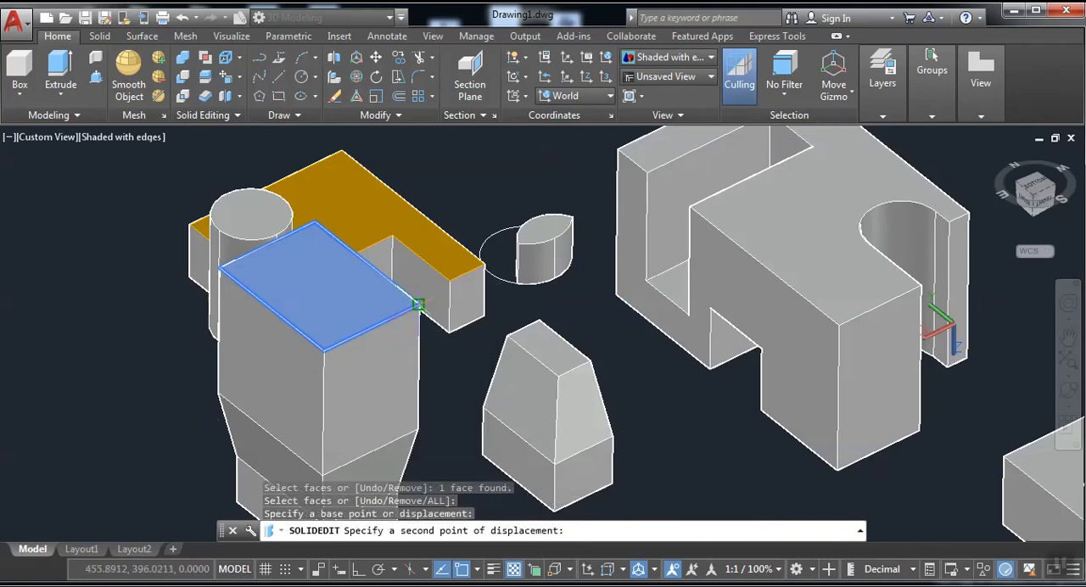
pyautogui.click(416, 366)
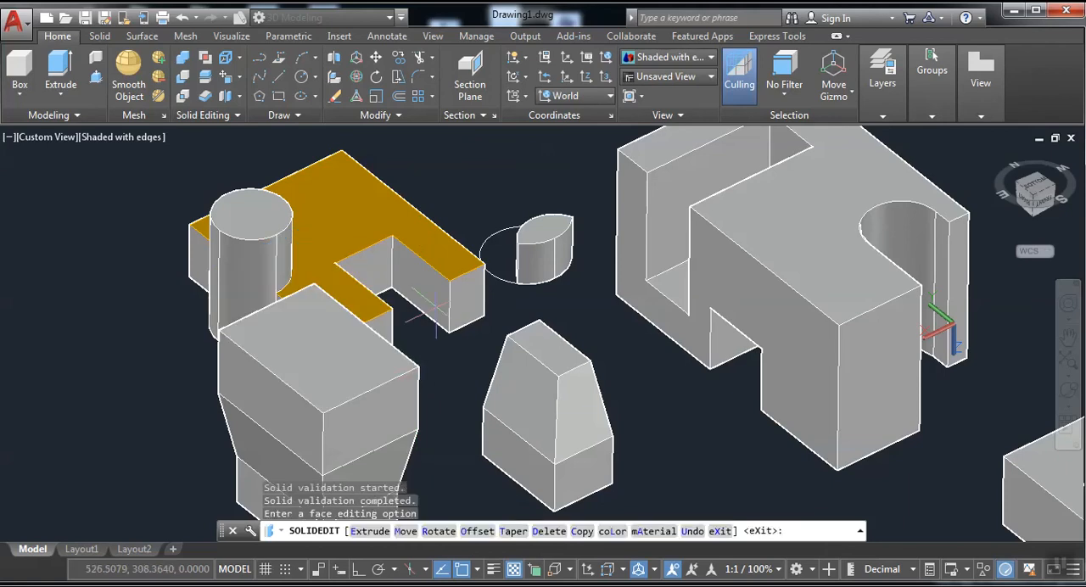
pyautogui.scroll(-2, 530, 212)
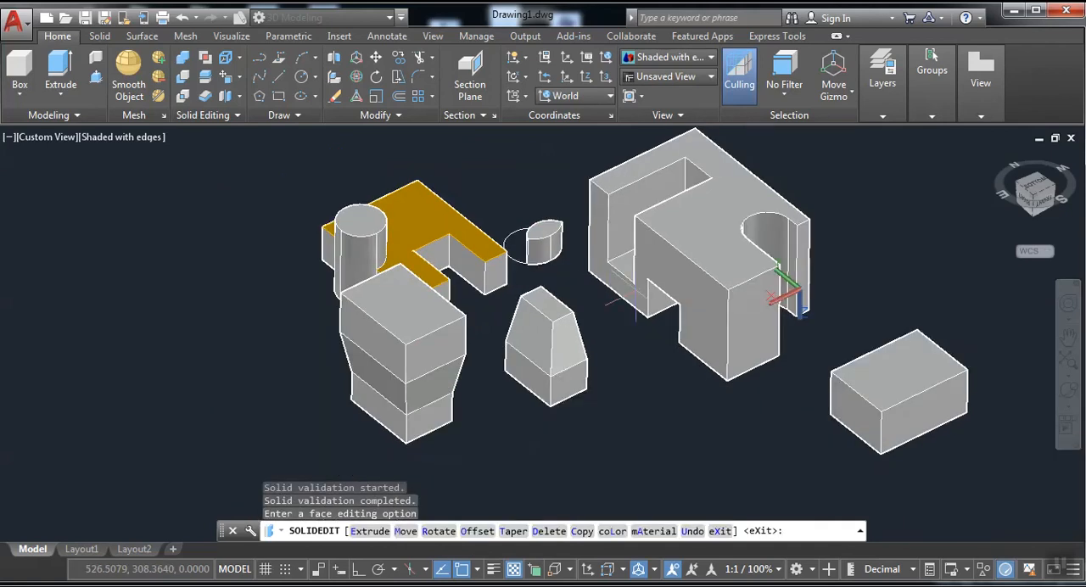
pyautogui.moveTo(590, 212); pyautogui.dragTo(369, 204, button='middle')
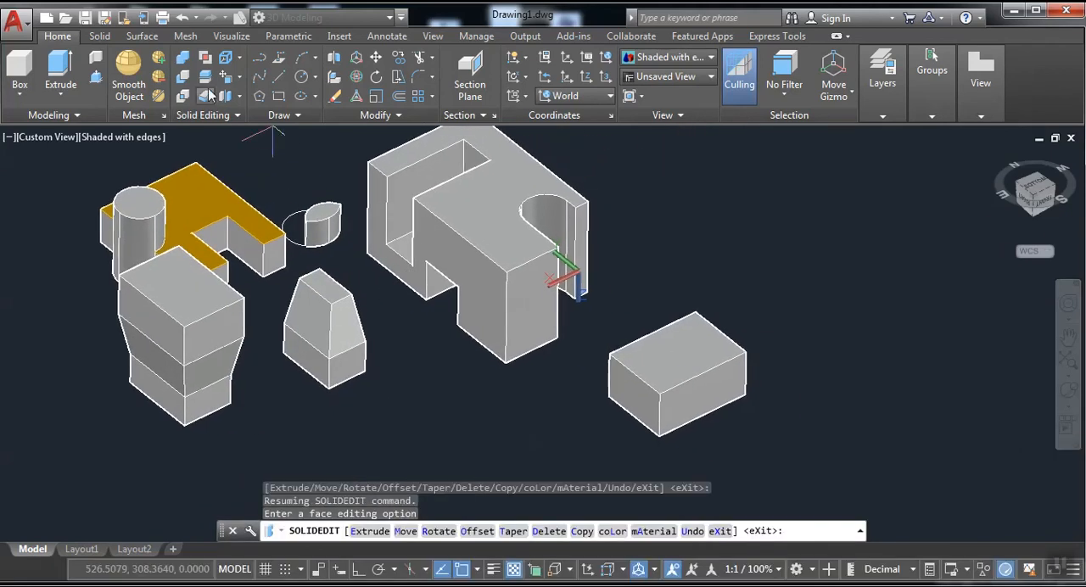
# Use Move Faces to shift the separate box's end face from its upper front corner to the midpoint of the long upper edge.
pyautogui.click(226, 77)
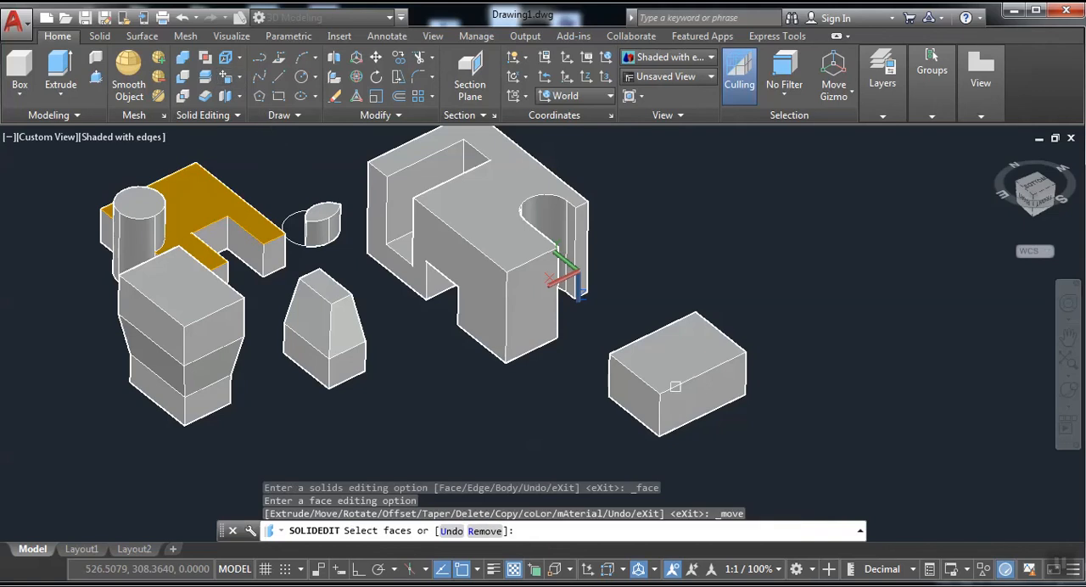
pyautogui.click(633, 400)
pyautogui.rightClick(628, 201)
pyautogui.click(666, 210)
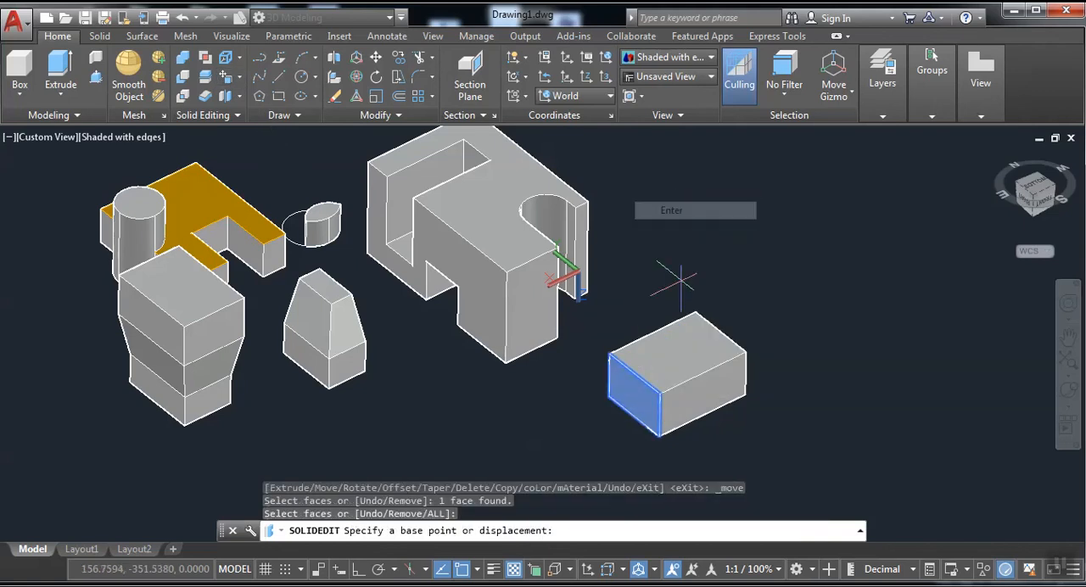
pyautogui.click(659, 391)
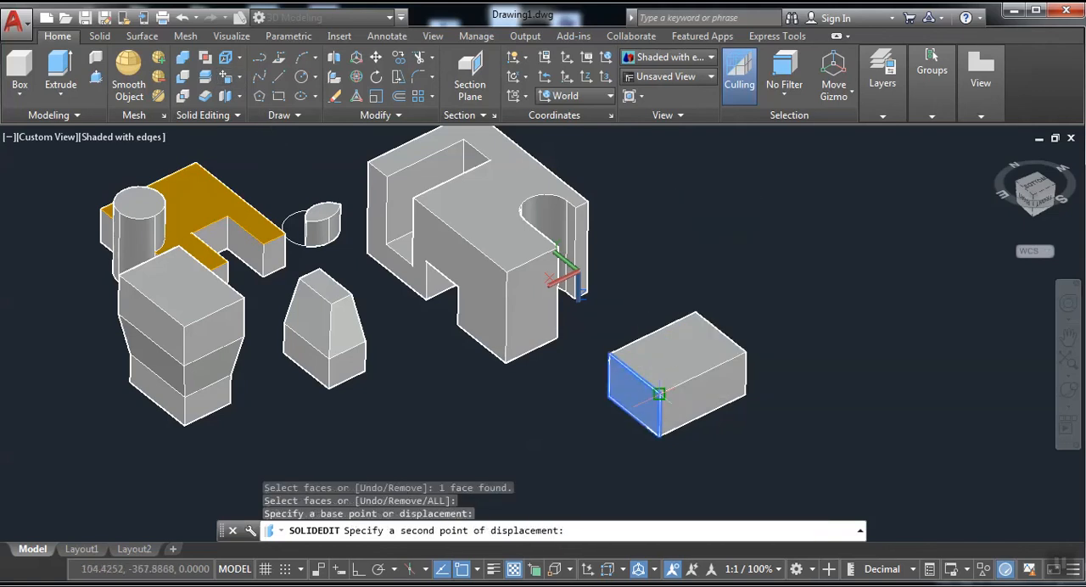
pyautogui.click(702, 373)
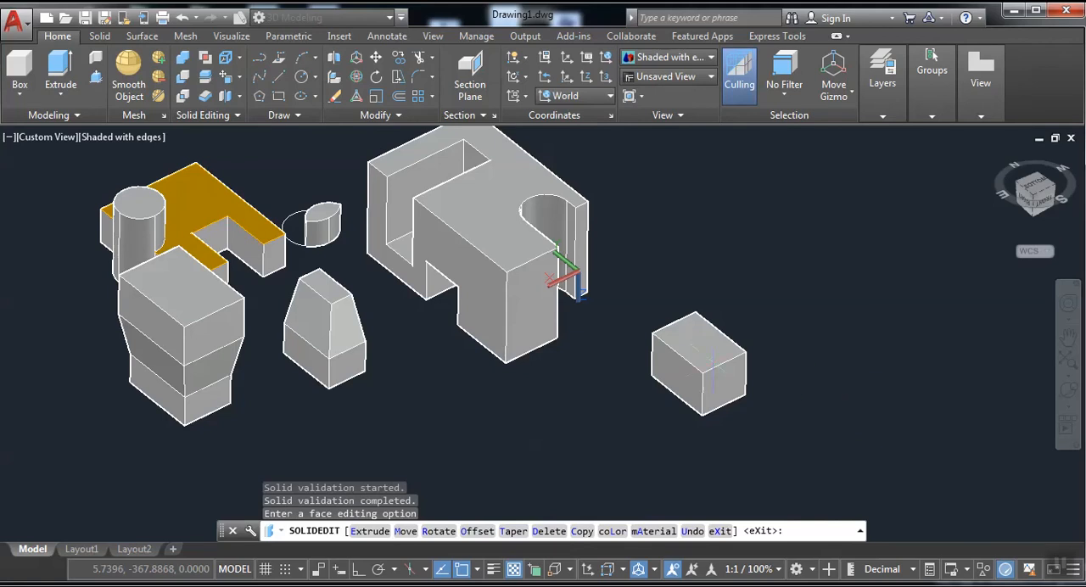
# With Ortho on, draw a line from the shortened box's upper corner 10 units along its edge, plus a perpendicular segment extending outward.
pyautogui.scroll(3, 704, 381)
pyautogui.moveTo(707, 404); pyautogui.dragTo(616, 354, button='middle')
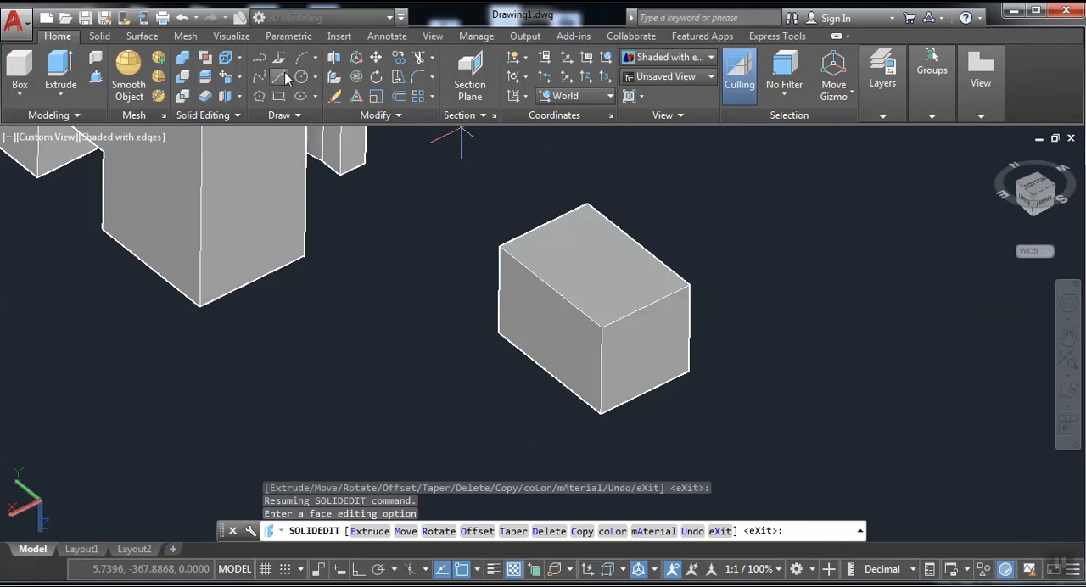
pyautogui.click(283, 77)
pyautogui.click(689, 286)
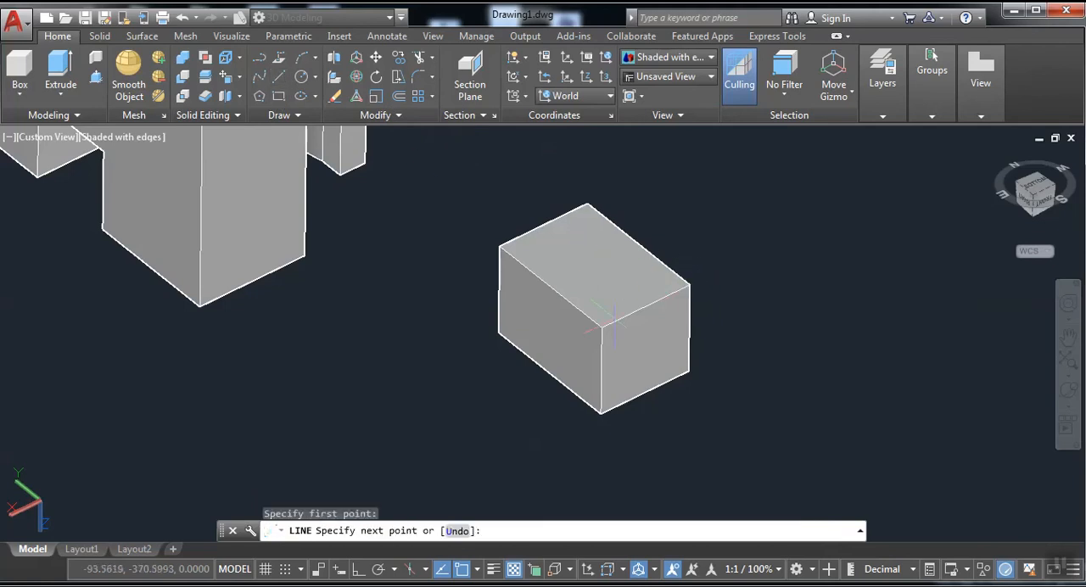
pyautogui.click(361, 570)
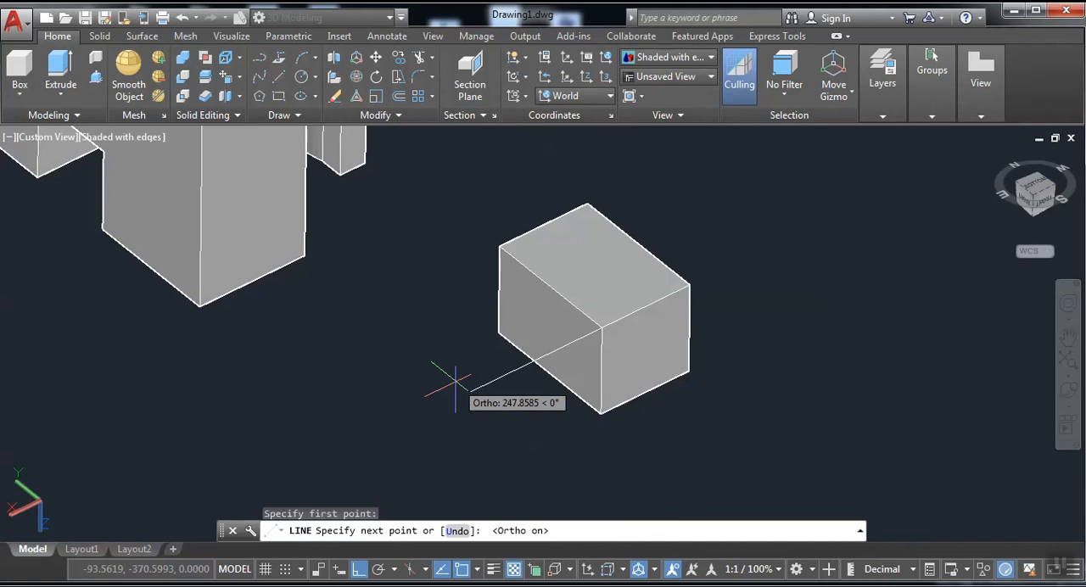
pyautogui.write('10')
pyautogui.press('Return')
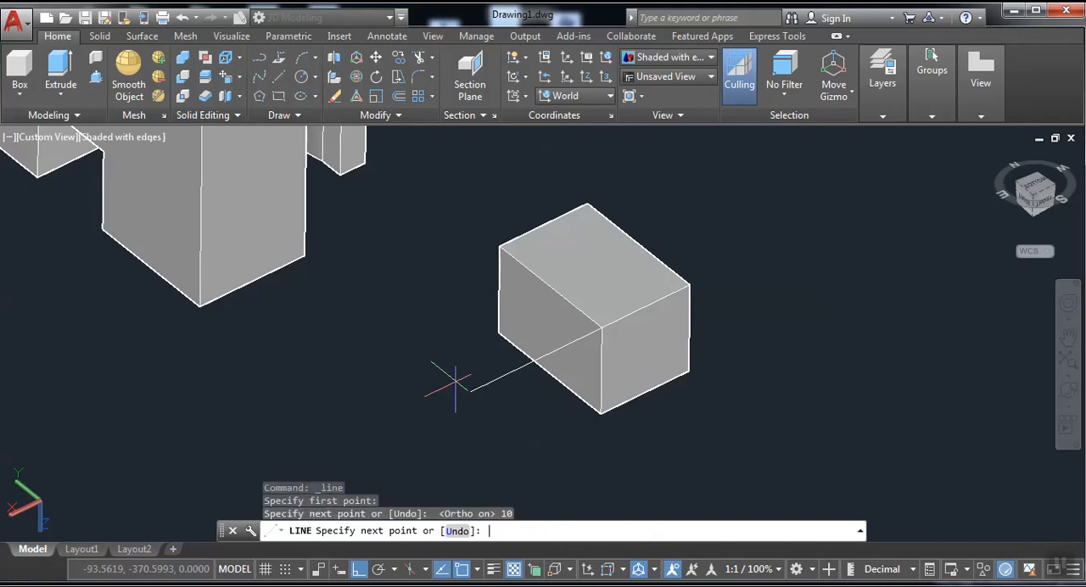
pyautogui.rightClick(801, 341)
pyautogui.click(818, 350)
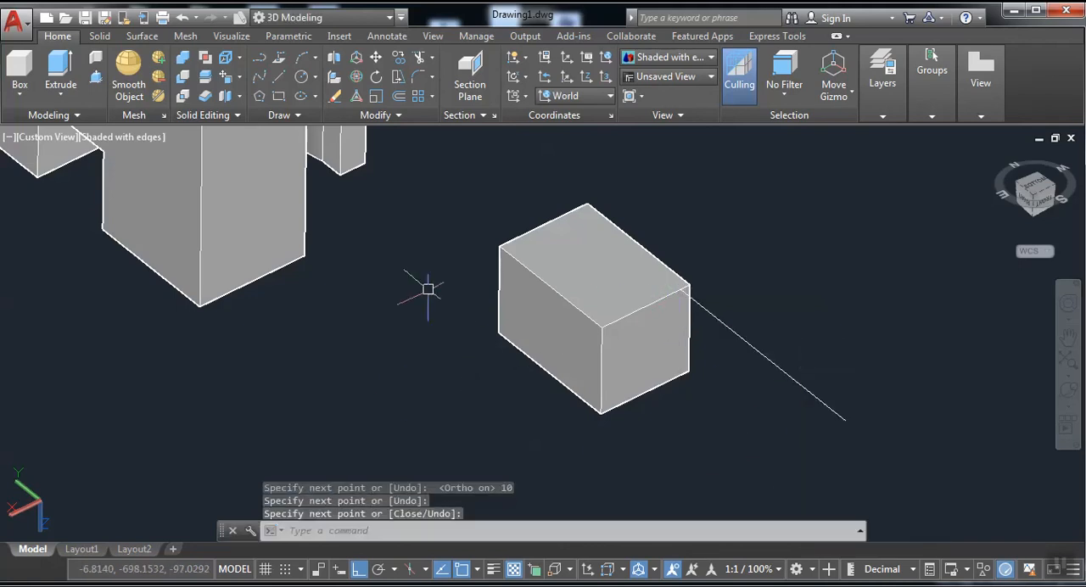
pyautogui.click(226, 80)
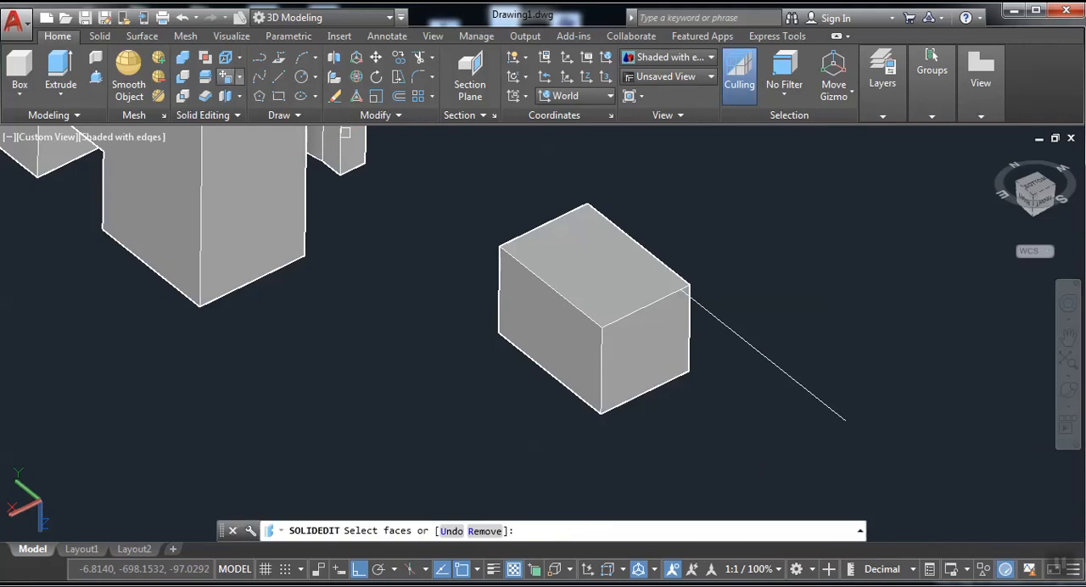
pyautogui.click(538, 305)
pyautogui.rightClick(540, 308)
pyautogui.click(228, 74)
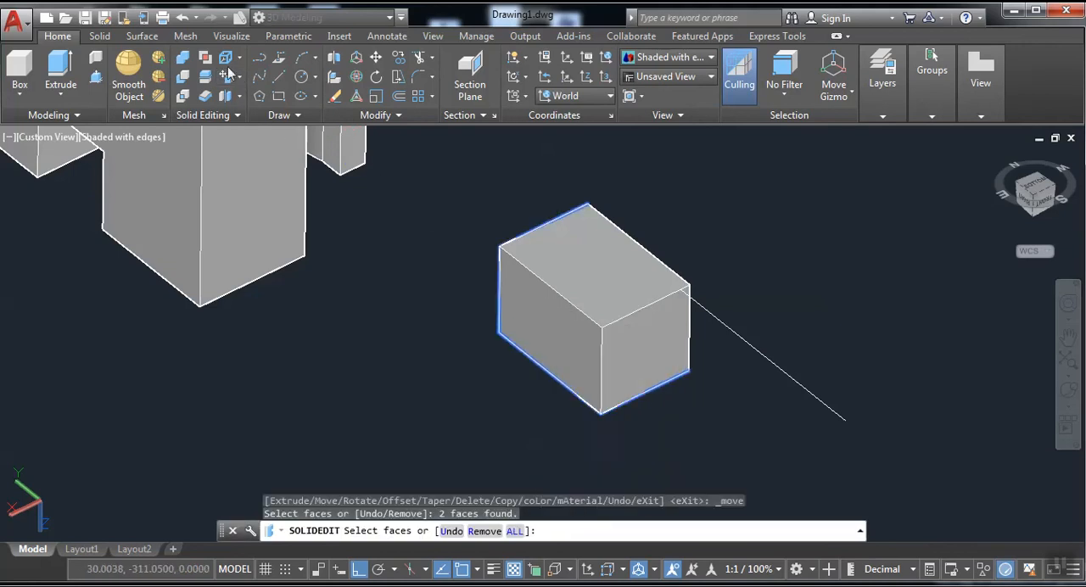
# Use Move Faces to bring the box's large side face from its upper front corner to the line's corner point on the edge.
pyautogui.click(227, 78)
pyautogui.click(567, 328)
pyautogui.rightClick(568, 327)
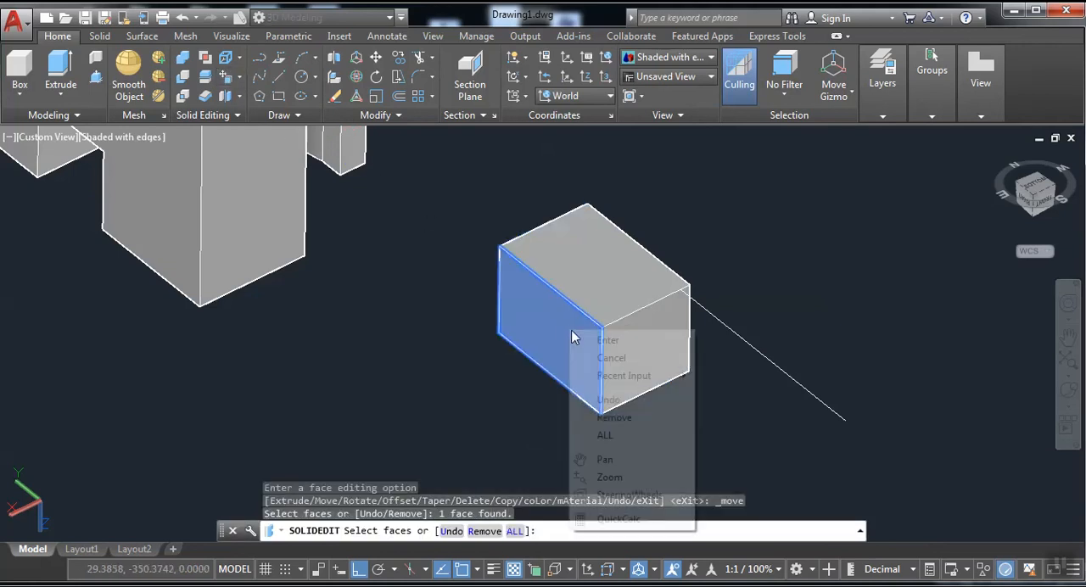
pyautogui.click(604, 342)
pyautogui.click(601, 326)
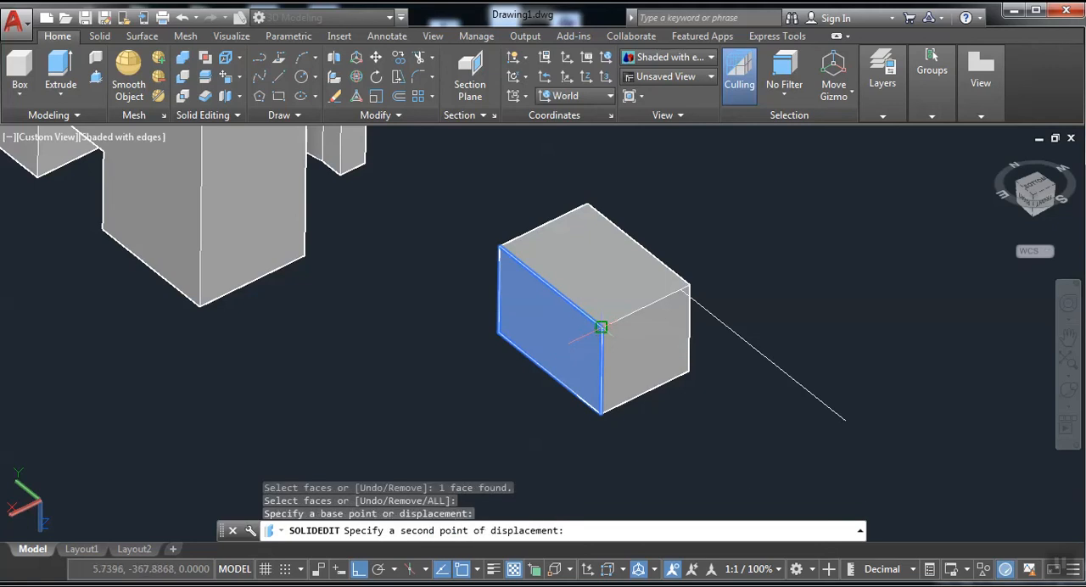
pyautogui.click(679, 290)
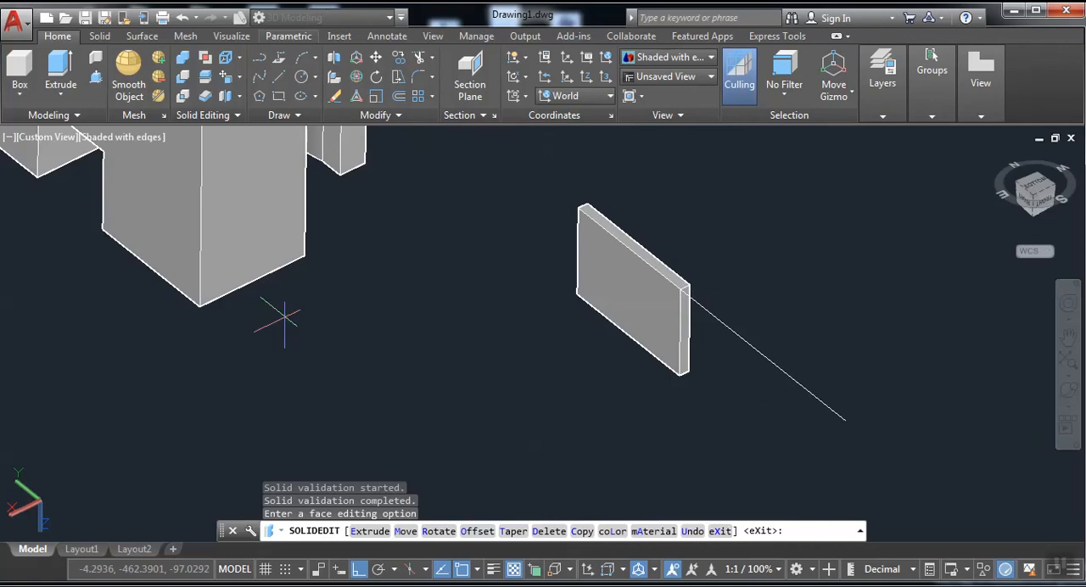
# Move the thin slab's large face with Move Faces, from its upper corner to the notched block's lowest front corner.
pyautogui.scroll(-2, 302, 293)
pyautogui.moveTo(362, 250); pyautogui.dragTo(577, 352, button='middle')
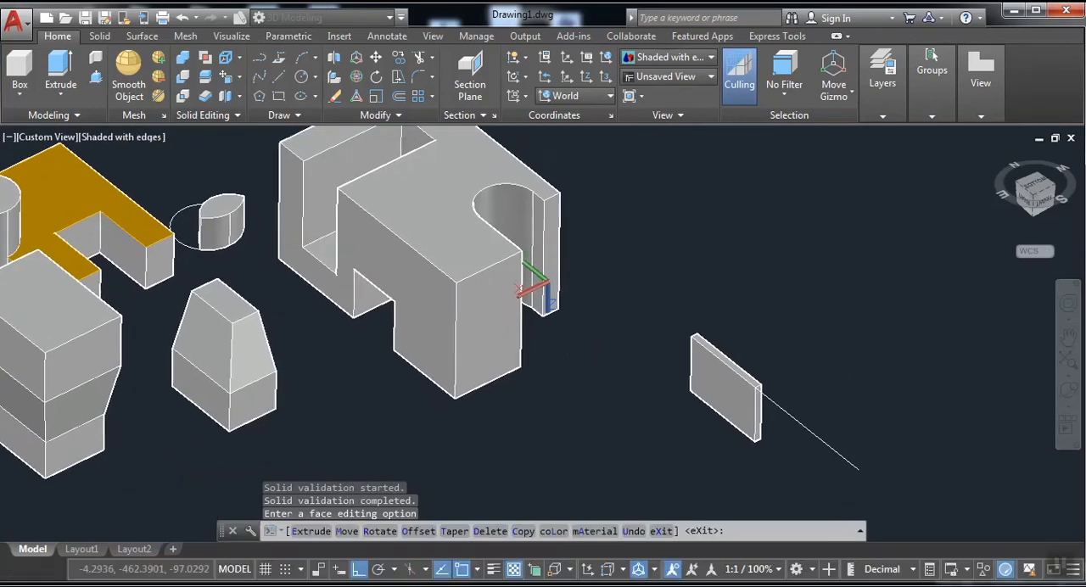
pyautogui.click(227, 78)
pyautogui.click(710, 383)
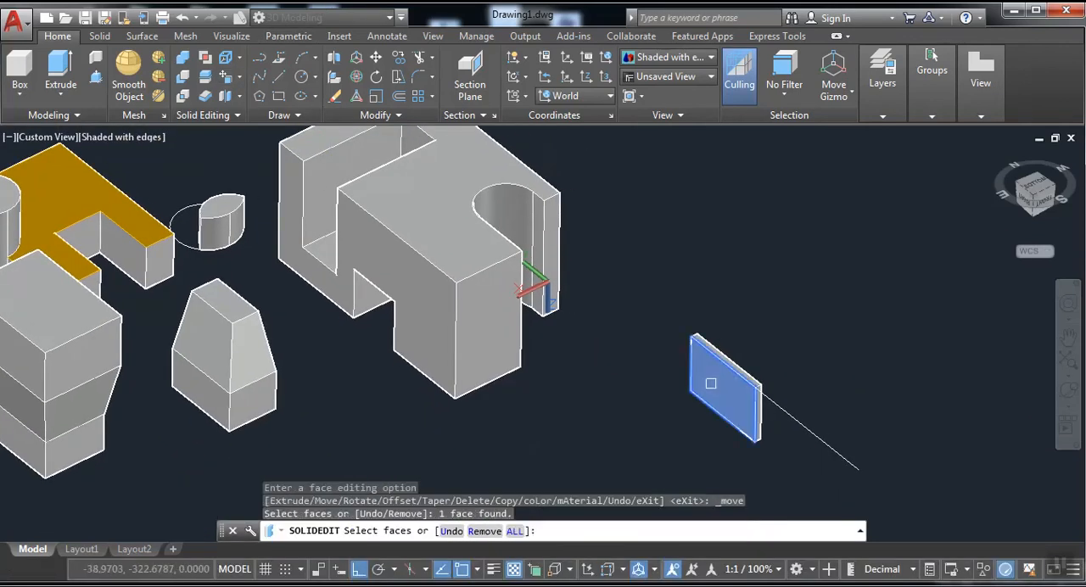
pyautogui.rightClick(716, 387)
pyautogui.click(750, 396)
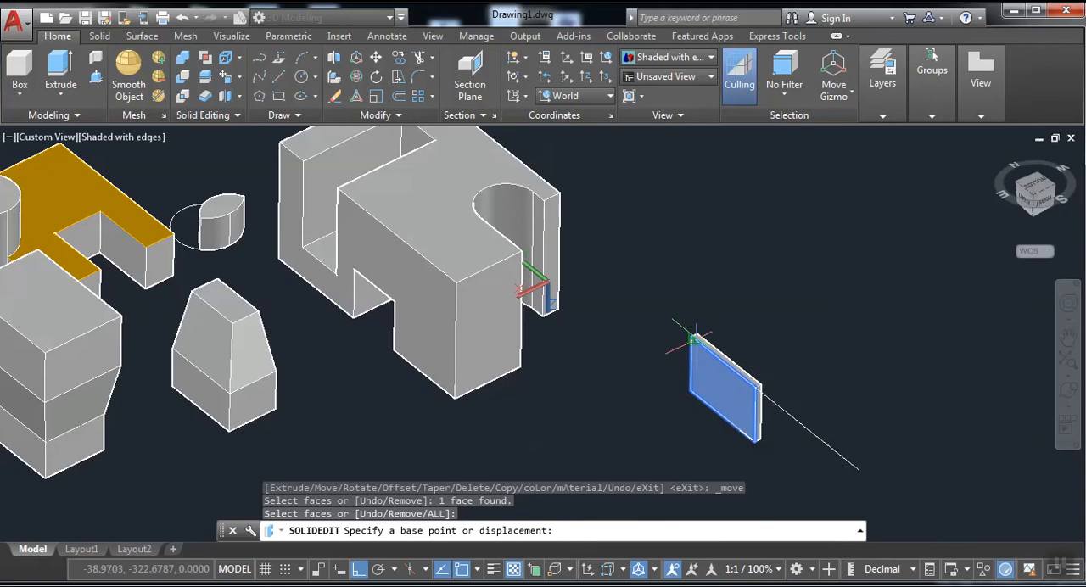
pyautogui.click(689, 339)
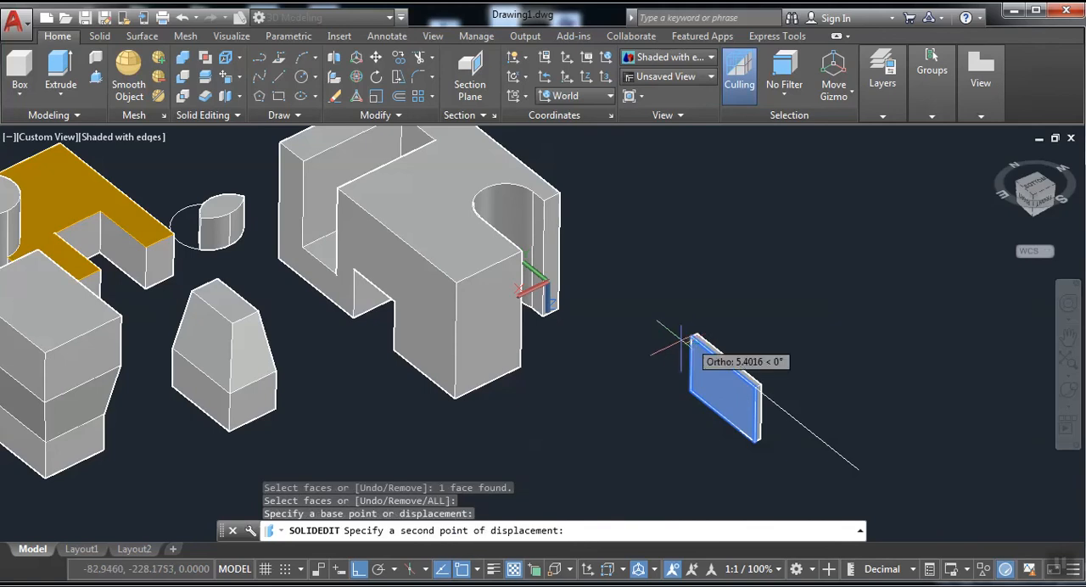
pyautogui.click(455, 395)
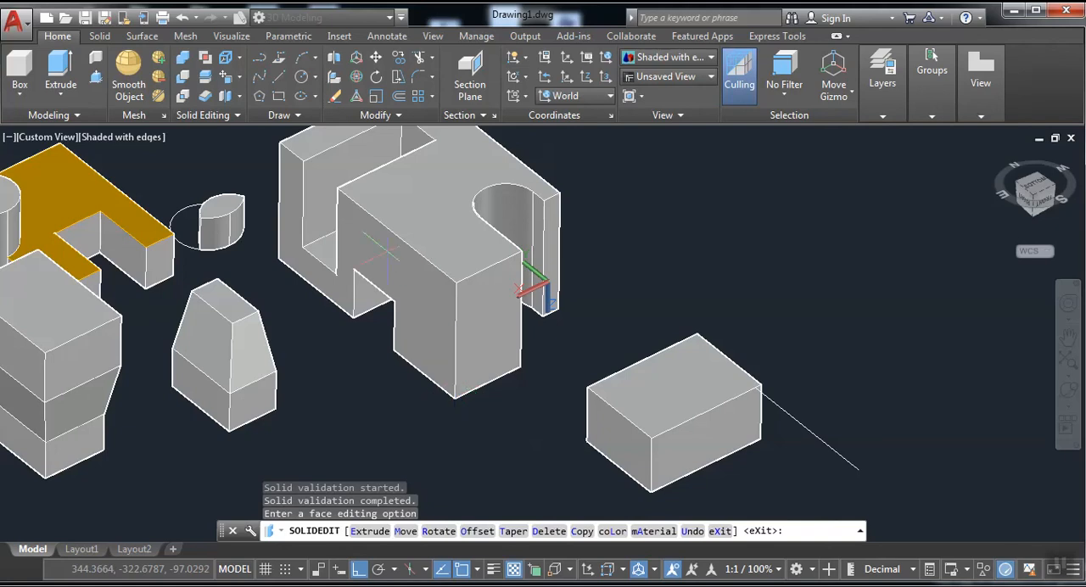
pyautogui.click(228, 78)
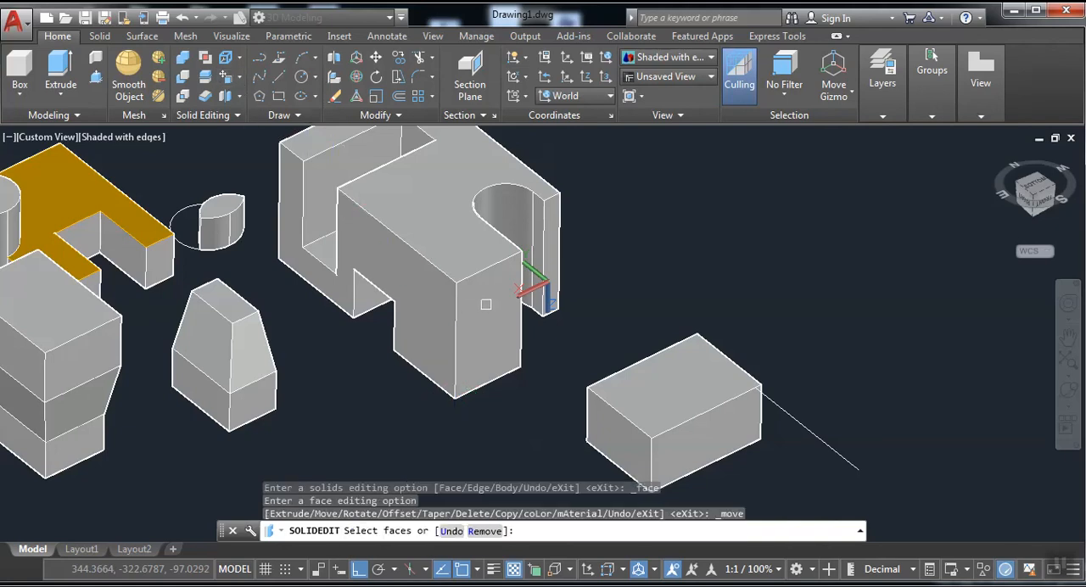
pyautogui.click(485, 304)
pyautogui.rightClick(485, 306)
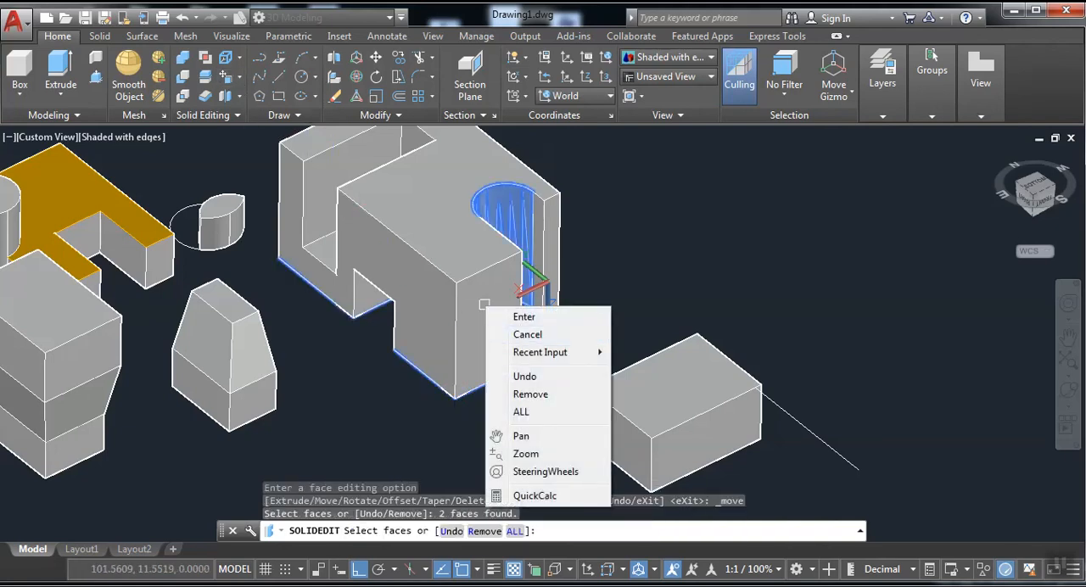
pyautogui.click(527, 334)
# Try moving the notched block's front face from its lower edge to the lens-shaped solid's lower corner, and undo the move.
pyautogui.click(229, 78)
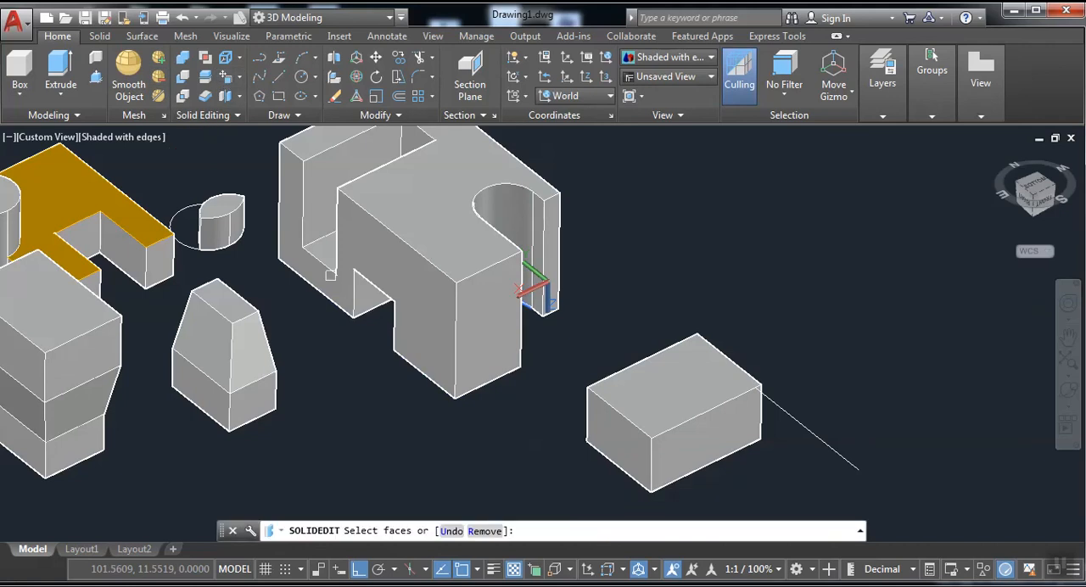
pyautogui.click(431, 315)
pyautogui.rightClick(459, 335)
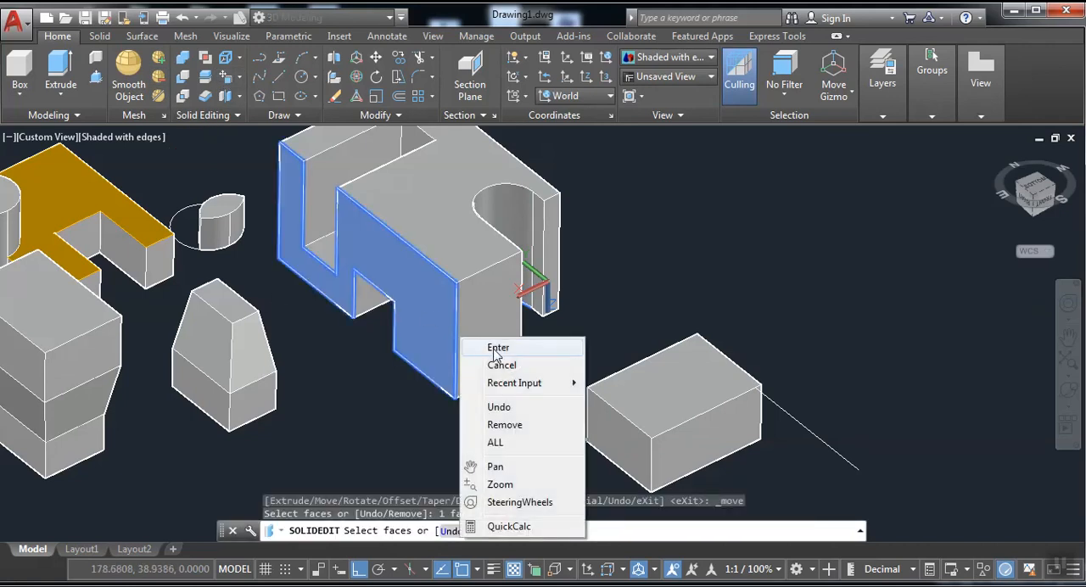
pyautogui.click(498, 347)
pyautogui.click(443, 383)
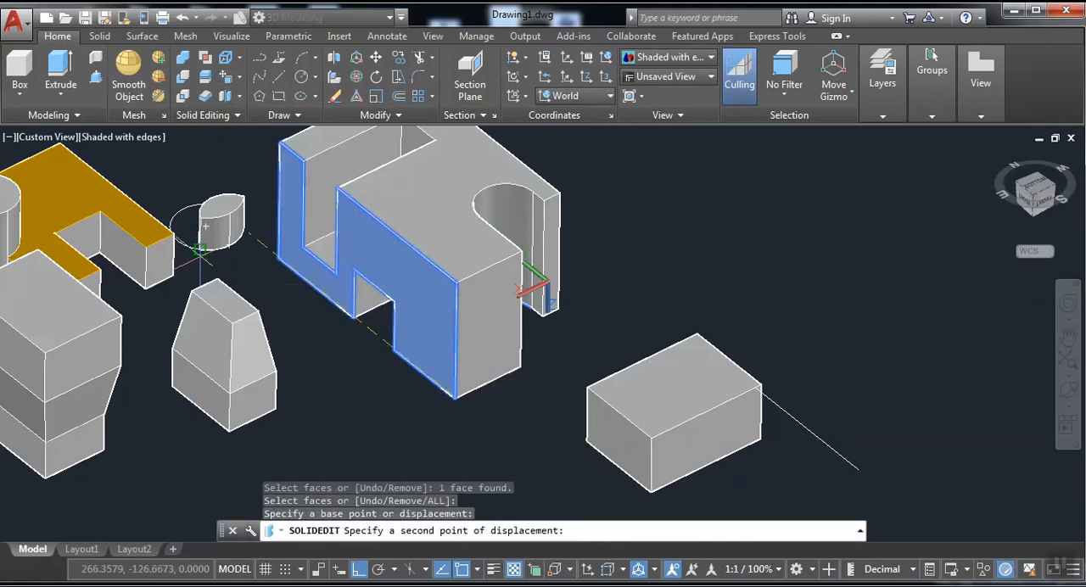
pyautogui.click(199, 252)
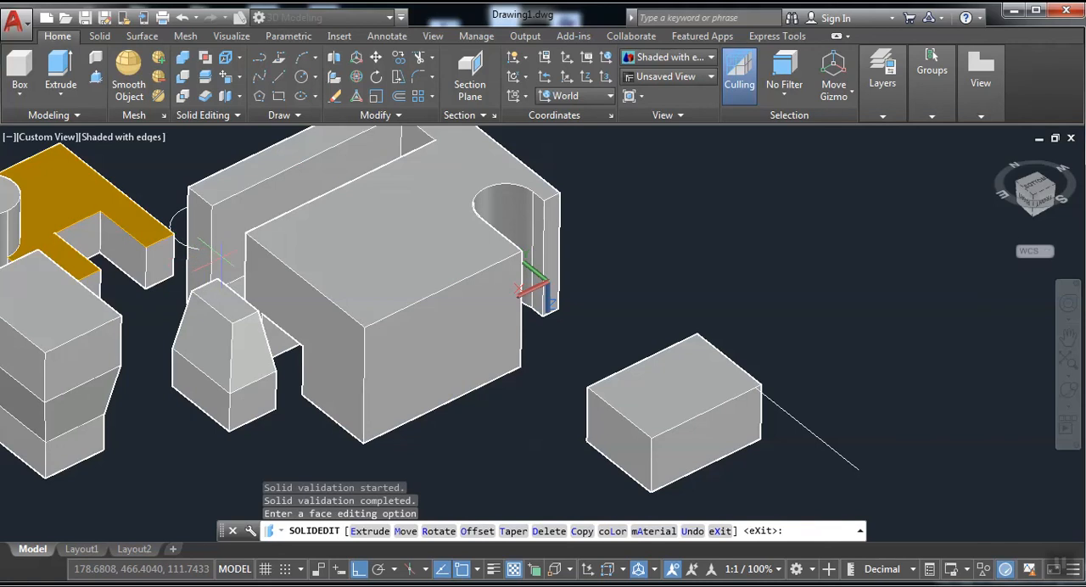
pyautogui.hotkey('ctrl', 'z')
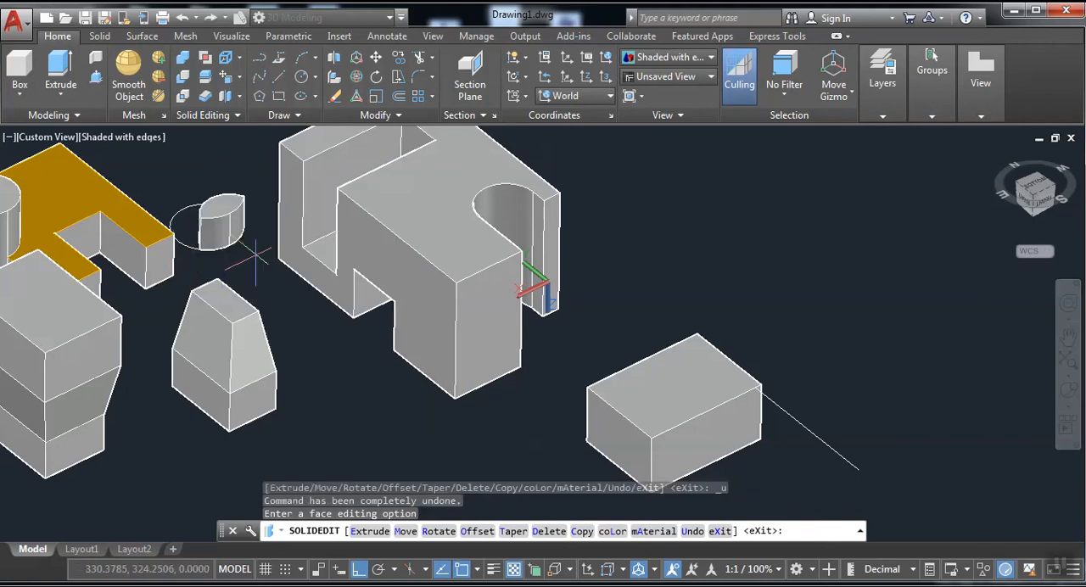
# Leave face editing and delete the orange U-shaped block with its cylinder and the lens-shaped solid.
pyautogui.moveTo(478, 285); pyautogui.dragTo(766, 343, button='middle')
pyautogui.scroll(-3, 765, 343)
pyautogui.moveTo(582, 378); pyautogui.dragTo(475, 379, button='middle')
pyautogui.scroll(3, 475, 380)
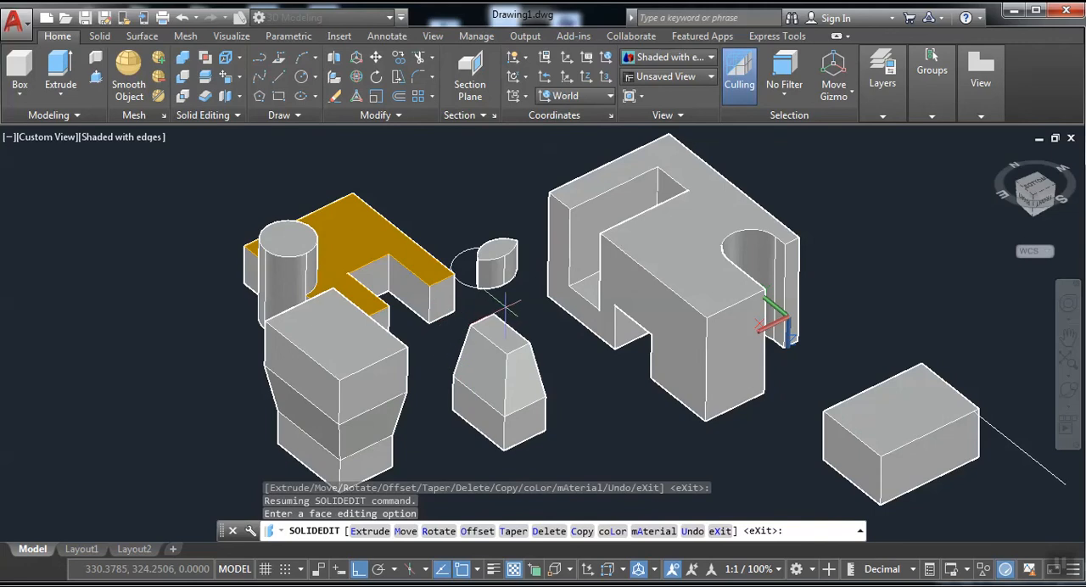
pyautogui.press('Escape')
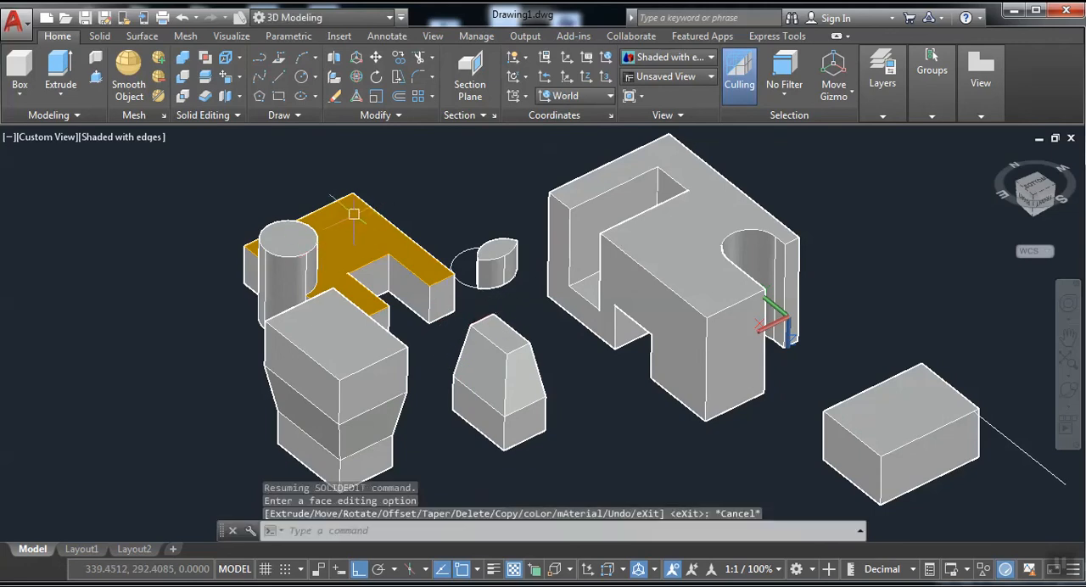
pyautogui.click(360, 226)
pyautogui.press('Delete')
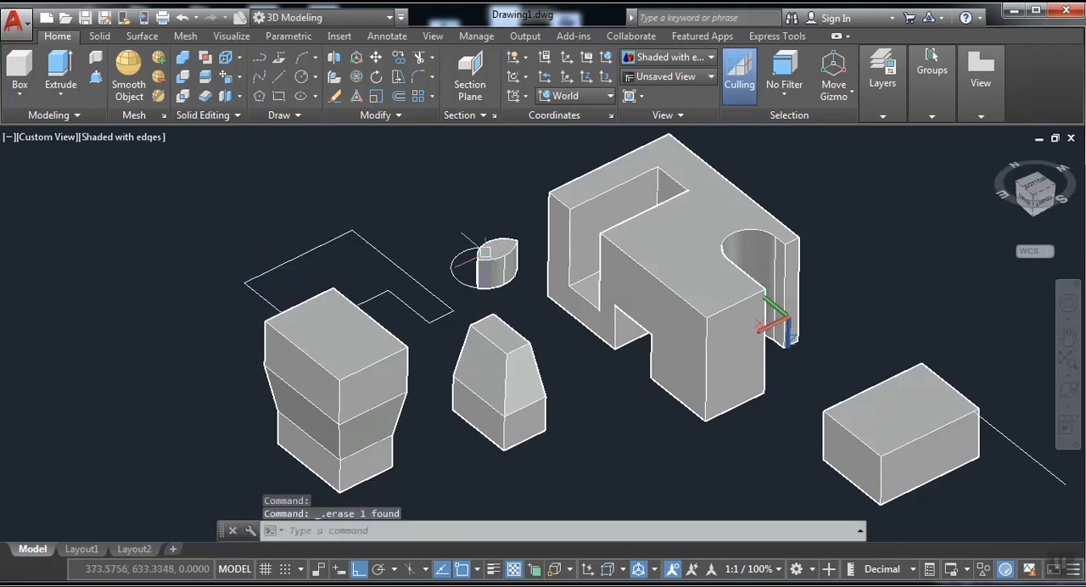
pyautogui.click(492, 266)
pyautogui.press('Delete')
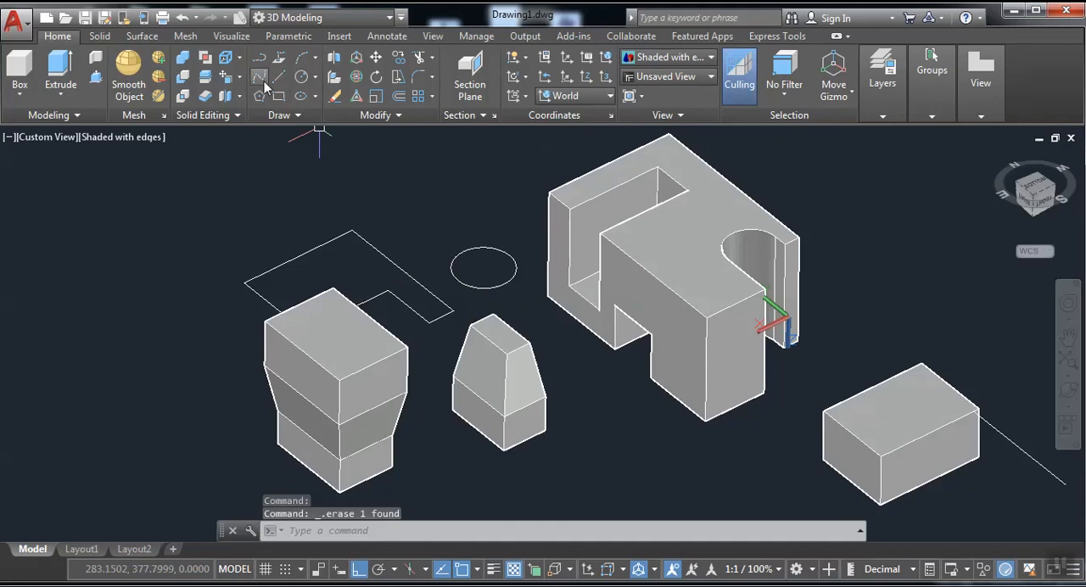
# Try a 12-degree Taper Faces on the box's upper face, with the axis from the line's corner to the front corner, and undo it.
pyautogui.click(240, 77)
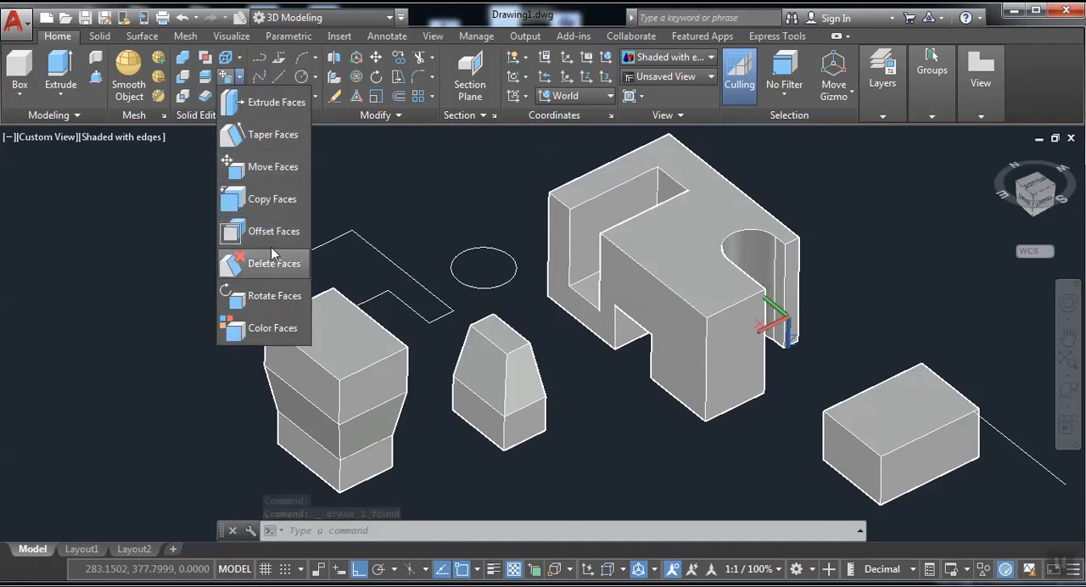
pyautogui.click(279, 137)
pyautogui.moveTo(764, 425); pyautogui.dragTo(459, 310, button='middle')
pyautogui.scroll(3, 644, 407)
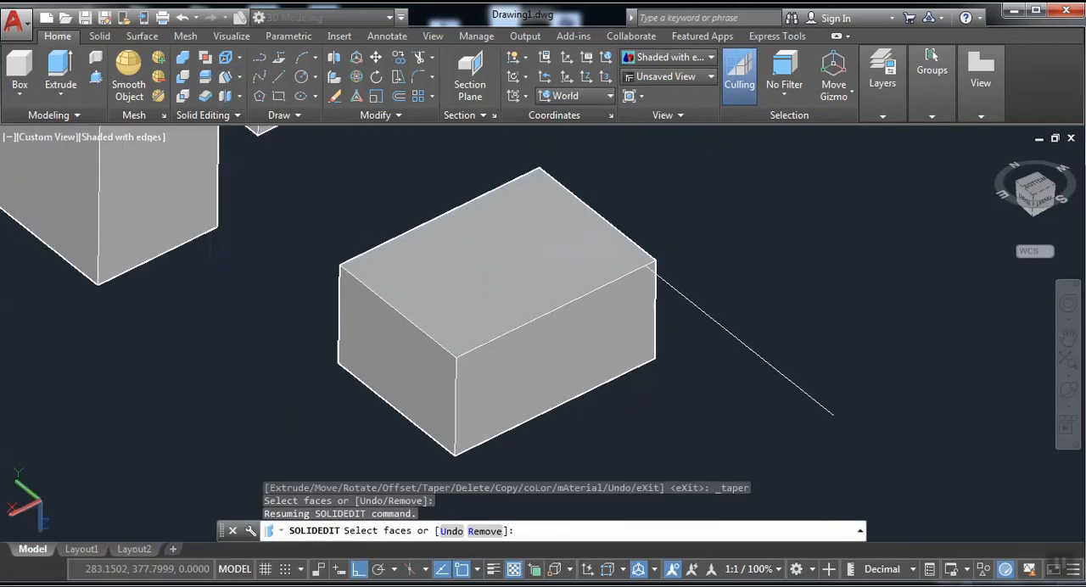
pyautogui.click(550, 292)
pyautogui.rightClick(550, 292)
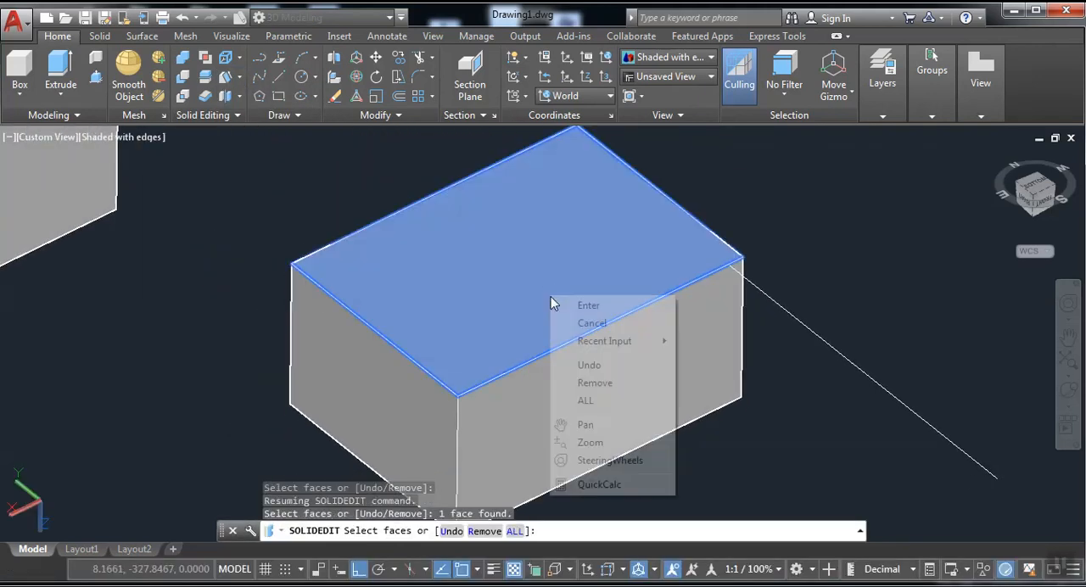
pyautogui.click(580, 304)
pyautogui.scroll(-2, 604, 288)
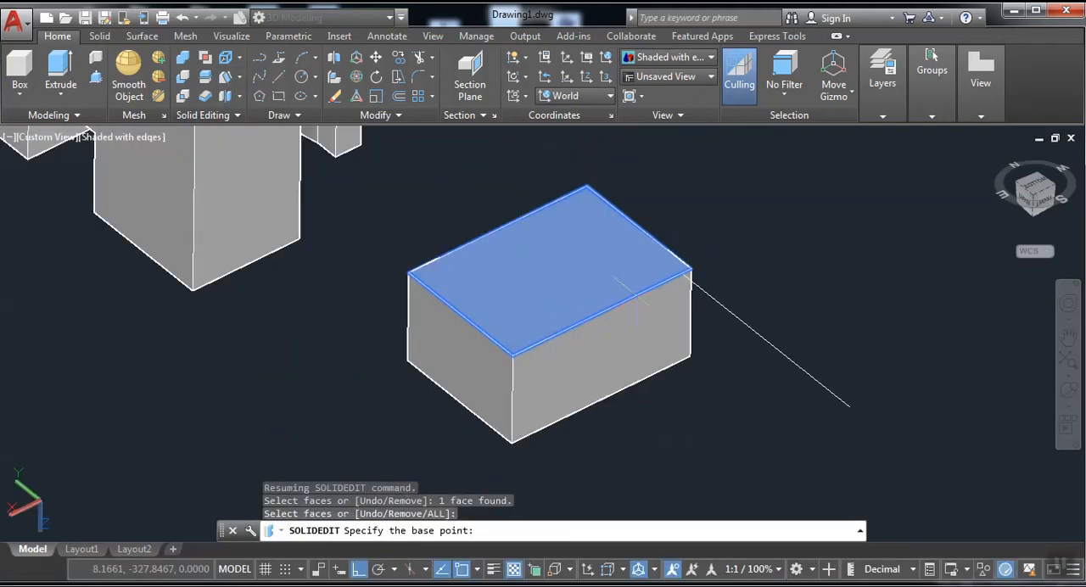
pyautogui.click(690, 269)
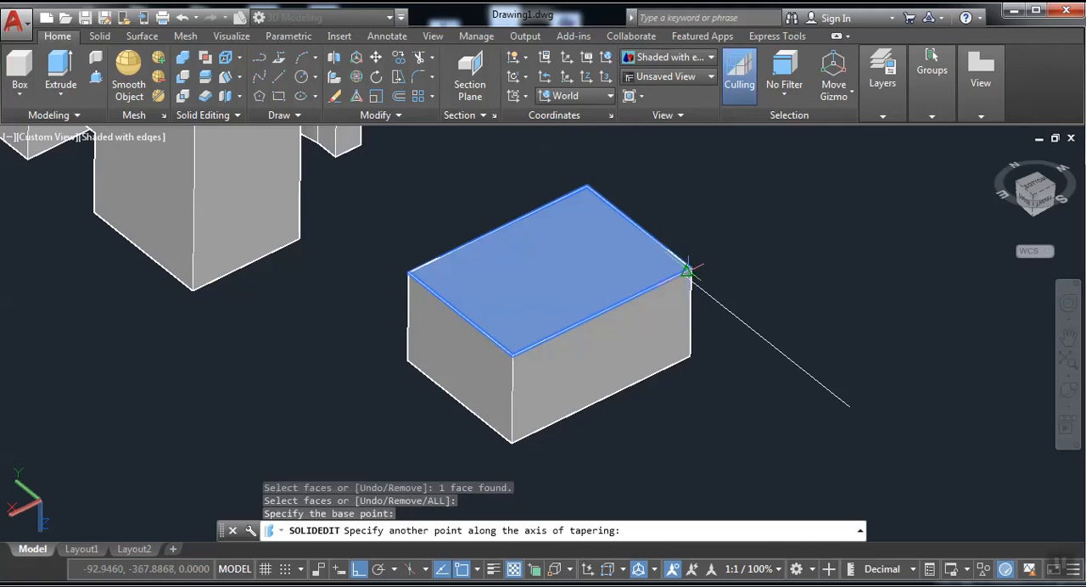
pyautogui.click(512, 356)
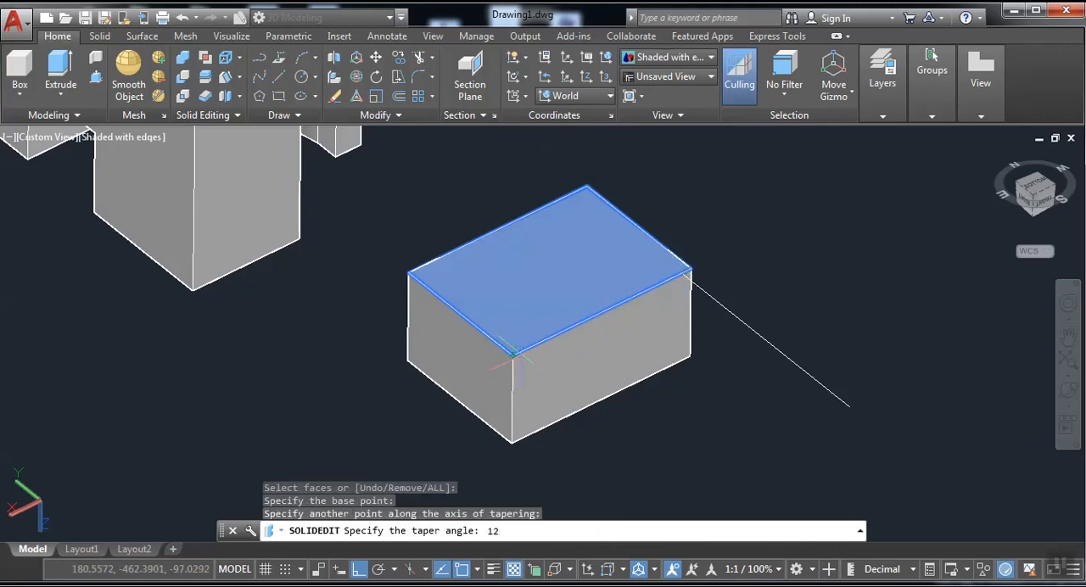
pyautogui.press('Return')
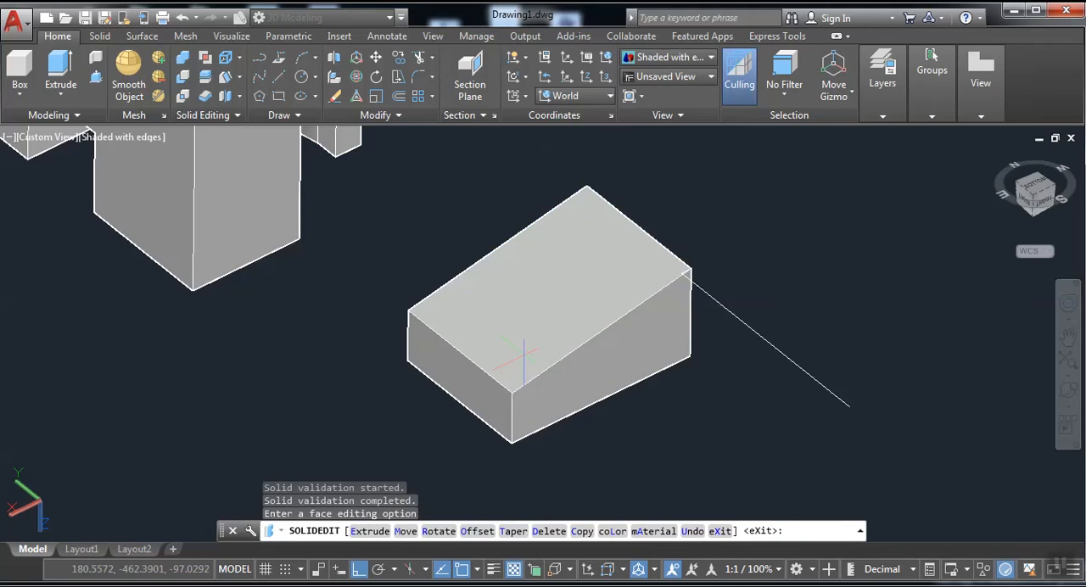
pyautogui.hotkey('ctrl', 'z')
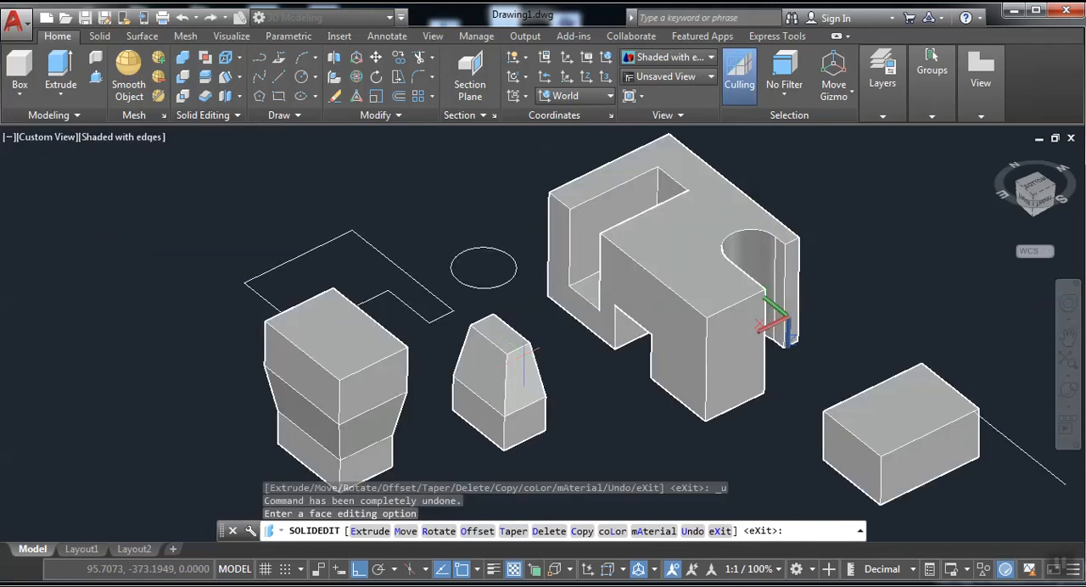
# Try tapering the box's upper face with the axis along its short edge, ending at the front corner, and undo the taper.
pyautogui.scroll(4, 986, 450)
pyautogui.moveTo(882, 423); pyautogui.dragTo(513, 302, button='middle')
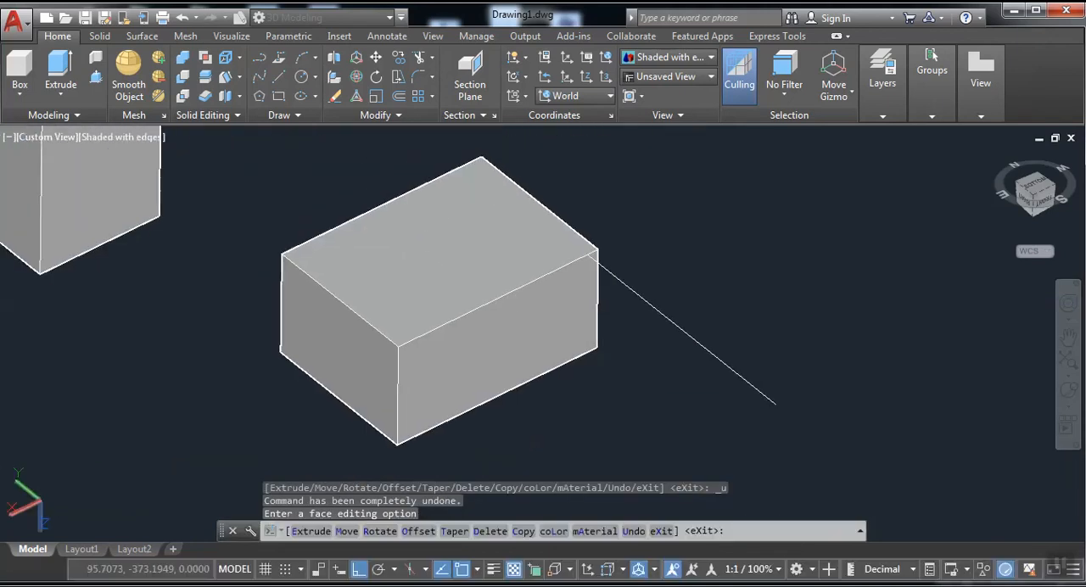
pyautogui.click(241, 77)
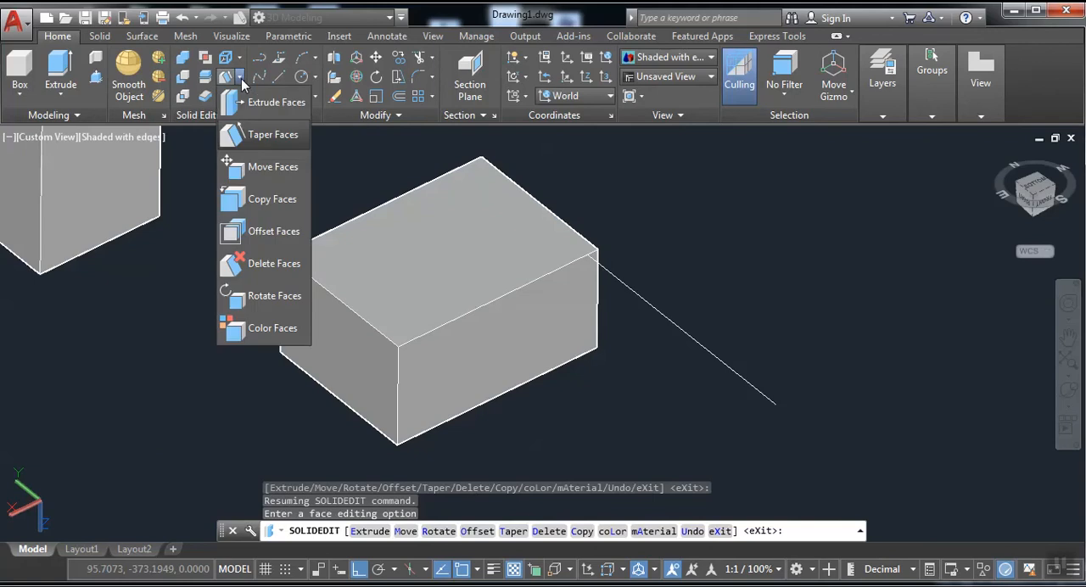
pyautogui.click(261, 143)
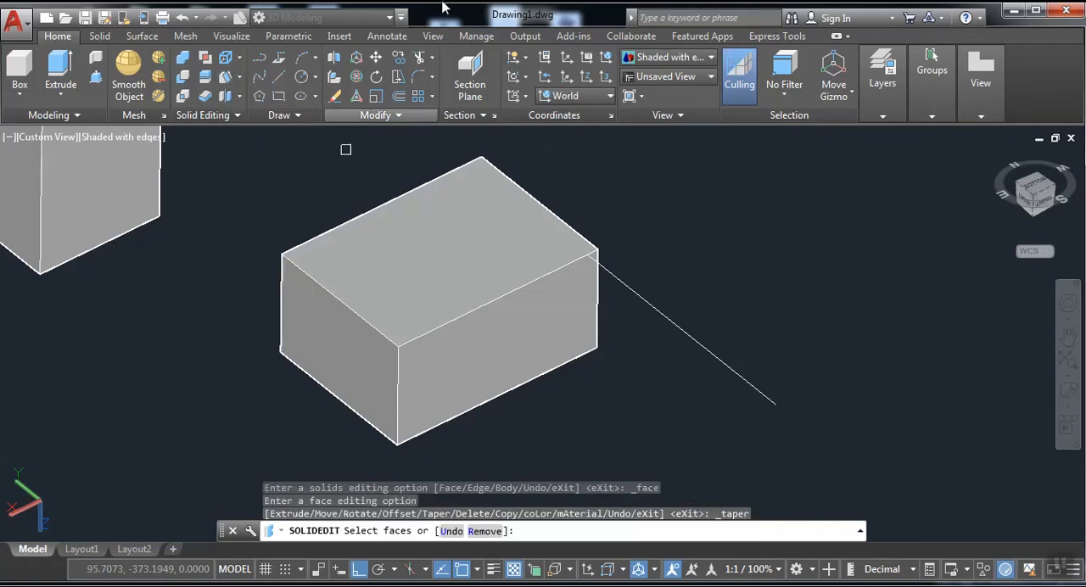
pyautogui.click(397, 286)
pyautogui.rightClick(396, 286)
pyautogui.click(425, 298)
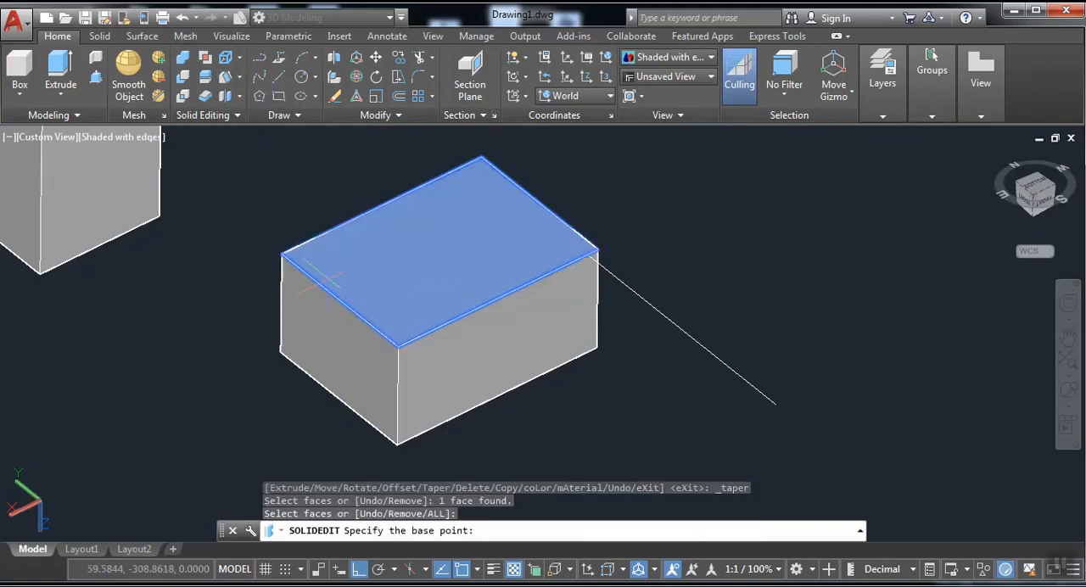
pyautogui.click(283, 253)
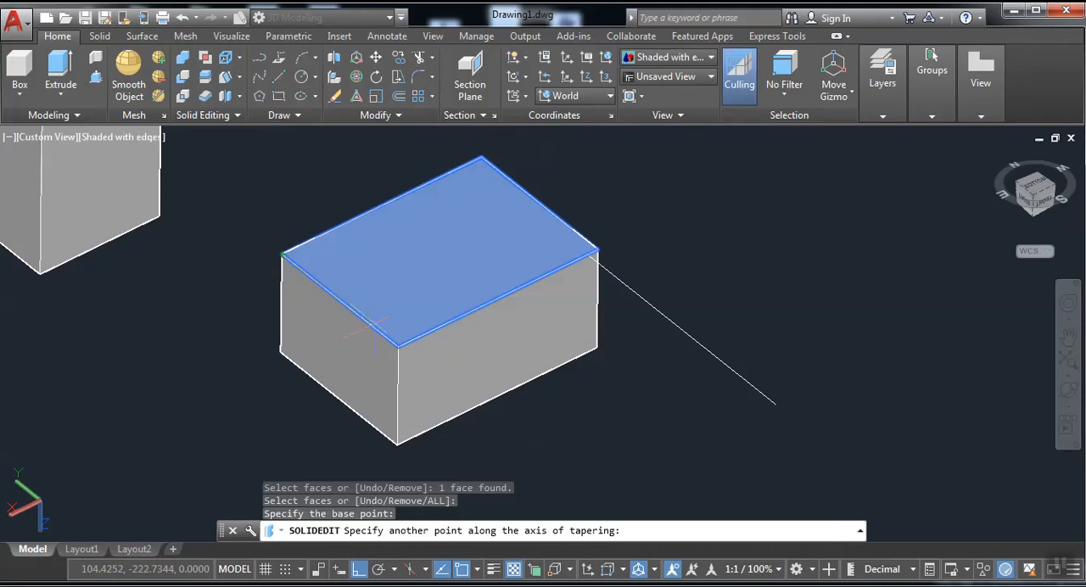
pyautogui.click(398, 347)
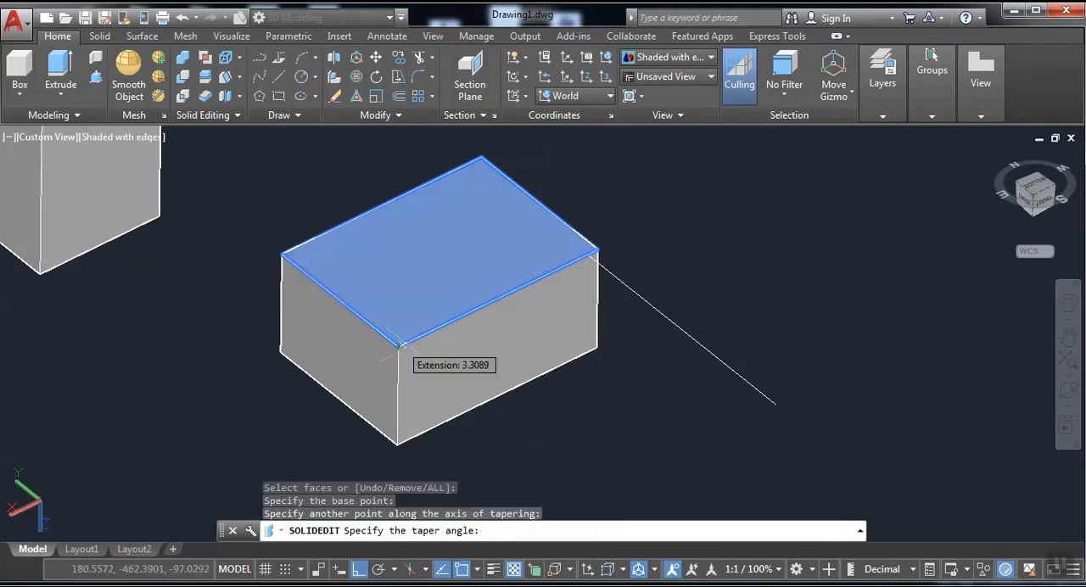
pyautogui.press('Return')
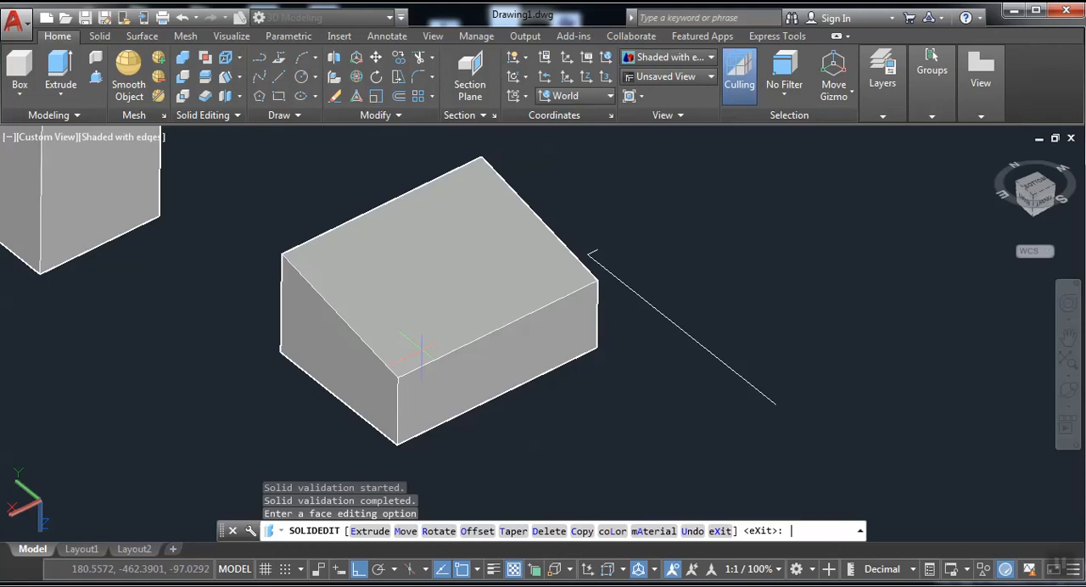
pyautogui.hotkey('ctrl', 'z')
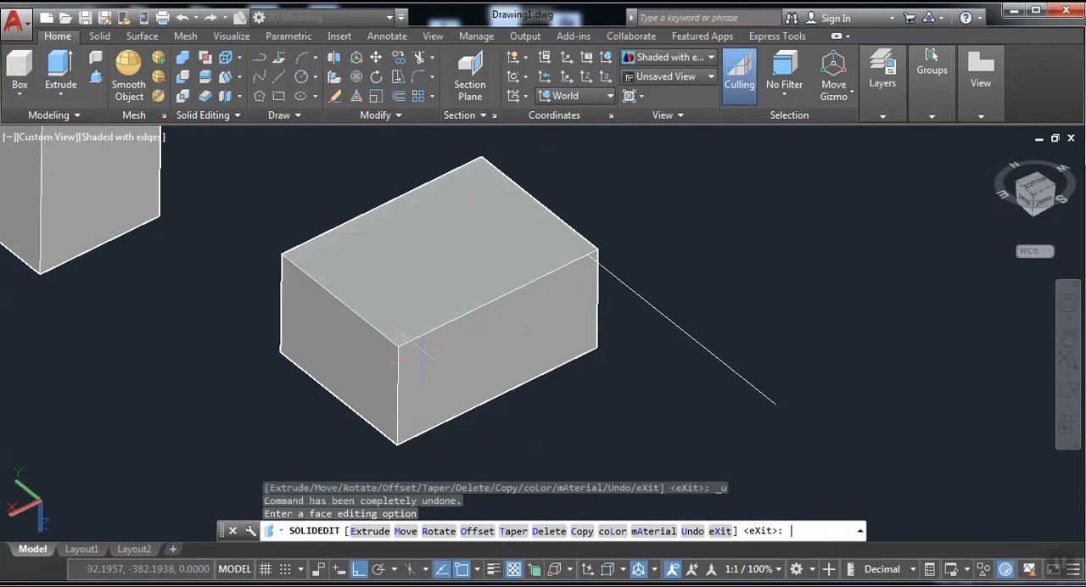
# Repeat the 12-degree taper of the box's upper face along its long front edge, and undo it again.
pyautogui.click(225, 76)
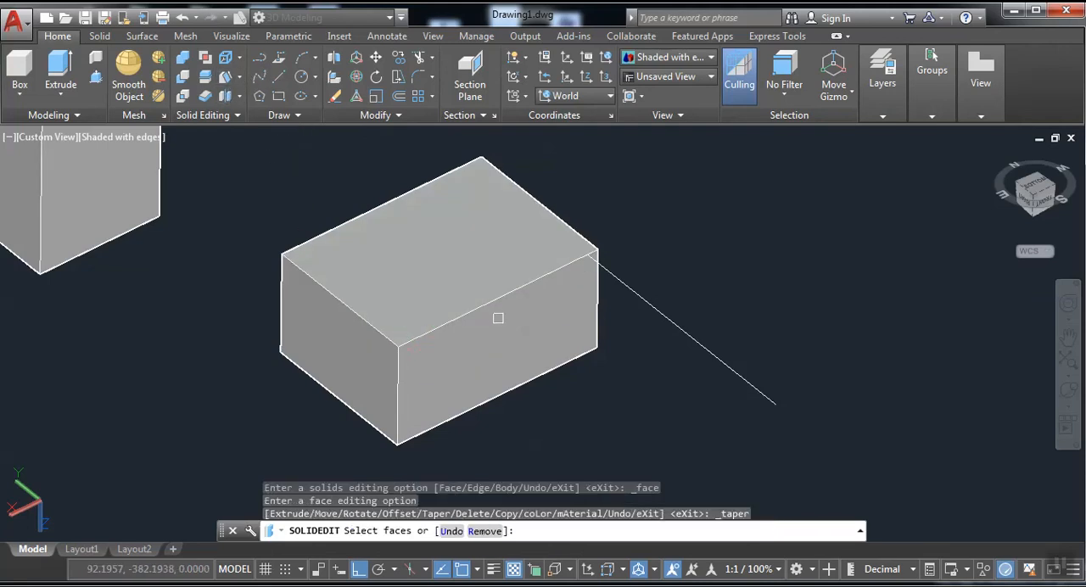
pyautogui.click(432, 303)
pyautogui.rightClick(431, 303)
pyautogui.click(469, 311)
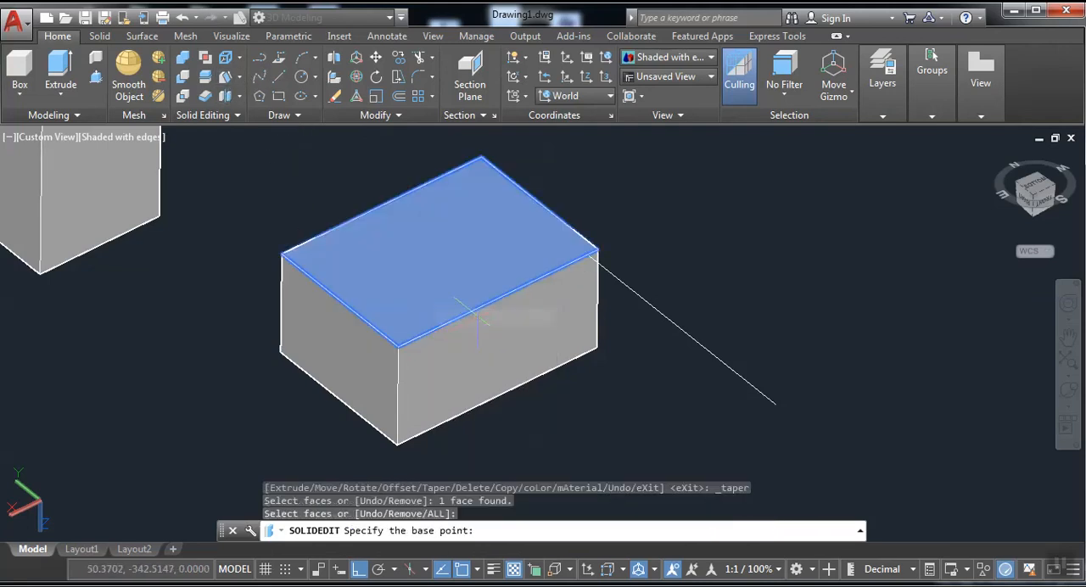
pyautogui.click(599, 251)
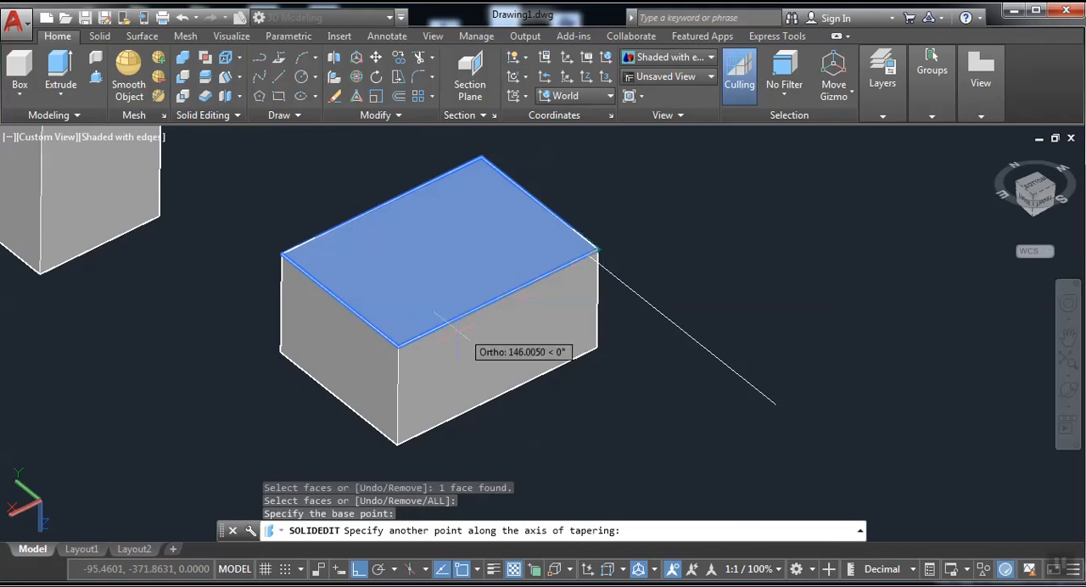
pyautogui.click(397, 346)
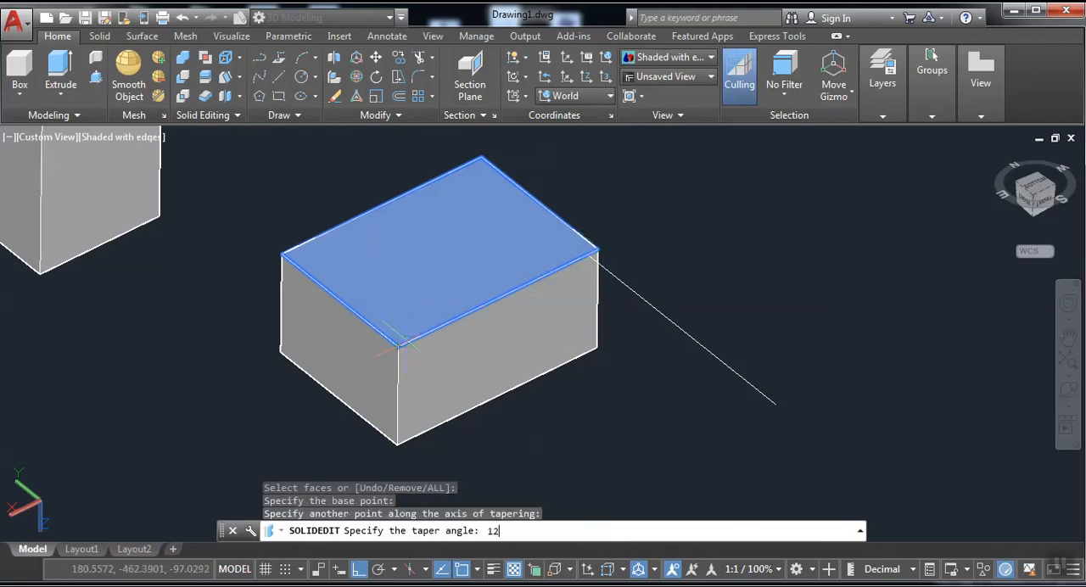
pyautogui.press('Return')
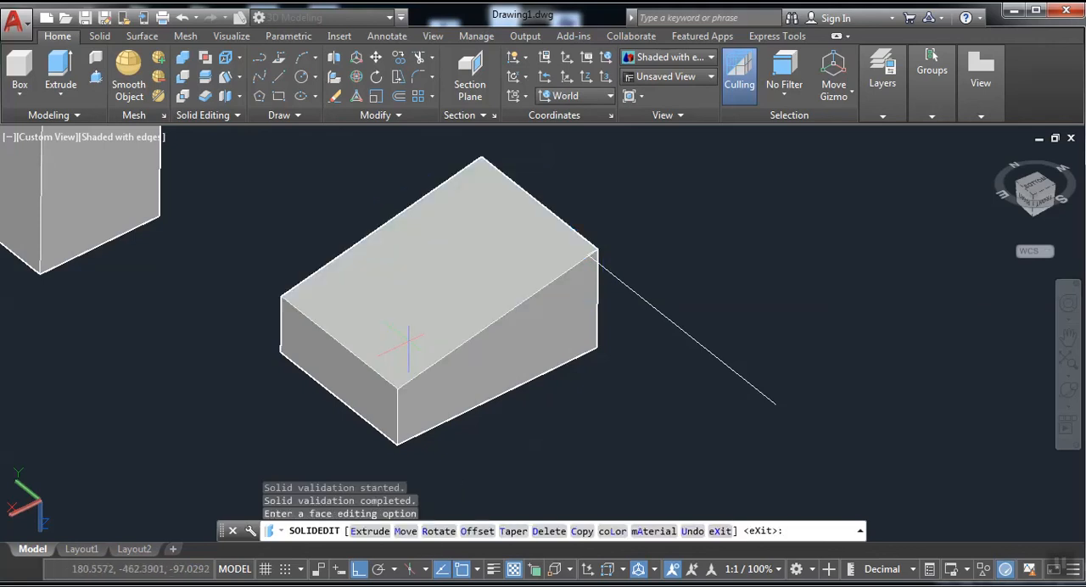
pyautogui.hotkey('ctrl', 'z')
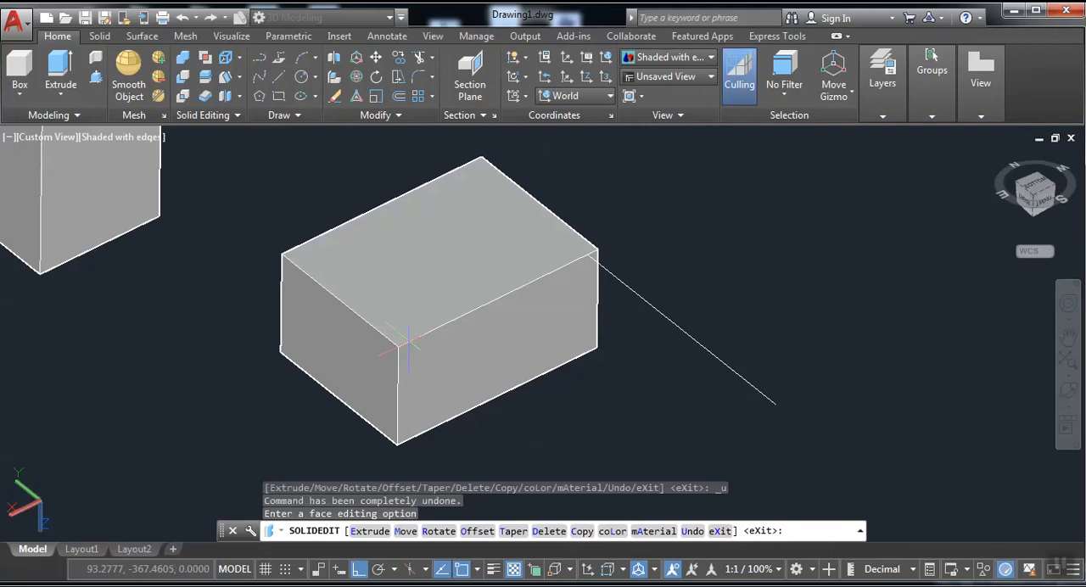
# Taper the box's short end face by 12 degrees, with the axis from its lower front corner to the upper front corner.
pyautogui.click(225, 78)
pyautogui.click(328, 330)
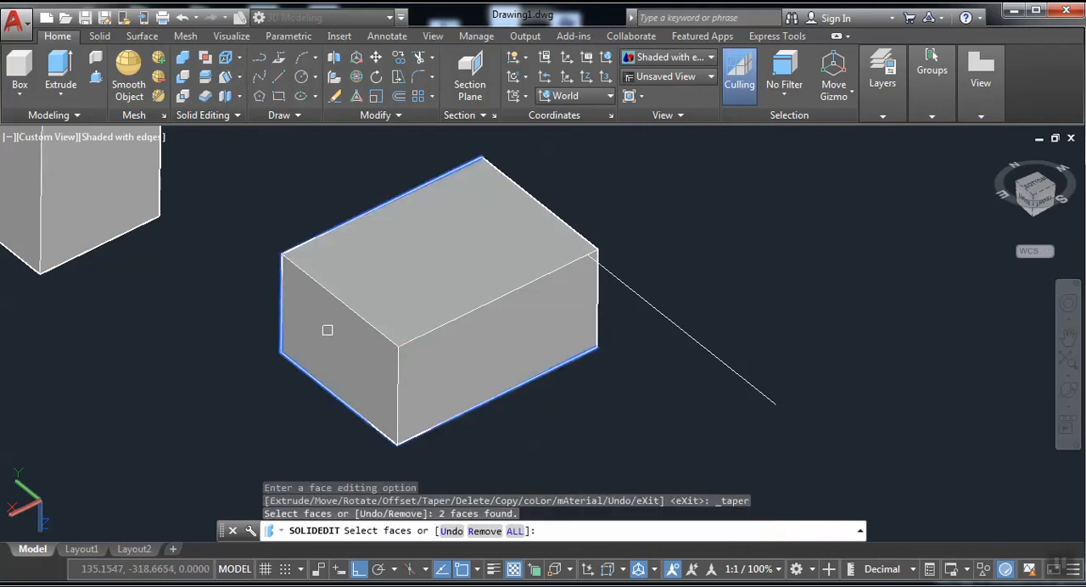
pyautogui.click(225, 78)
pyautogui.click(386, 351)
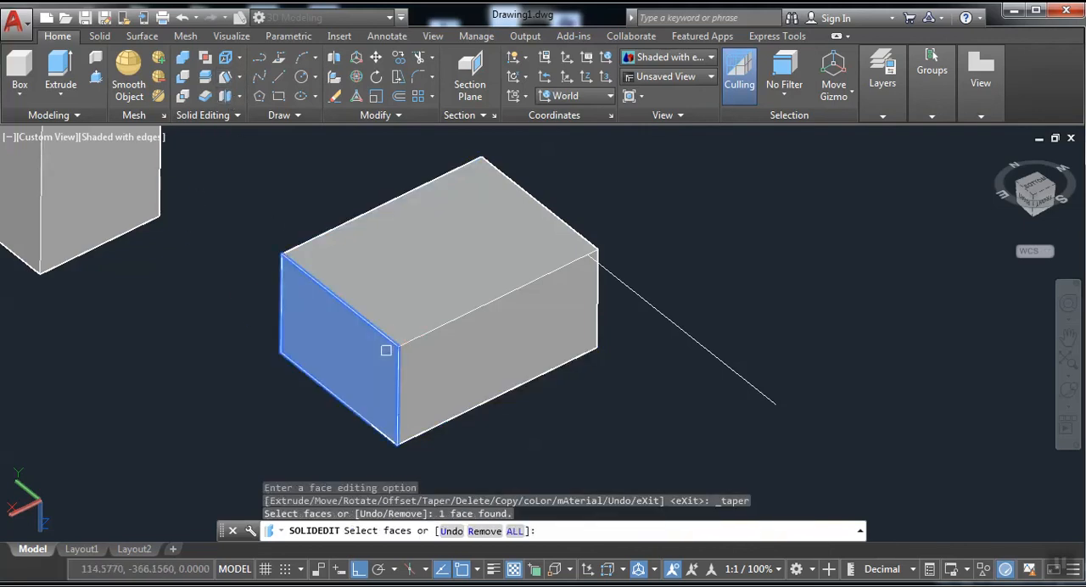
pyautogui.rightClick(386, 351)
pyautogui.click(399, 359)
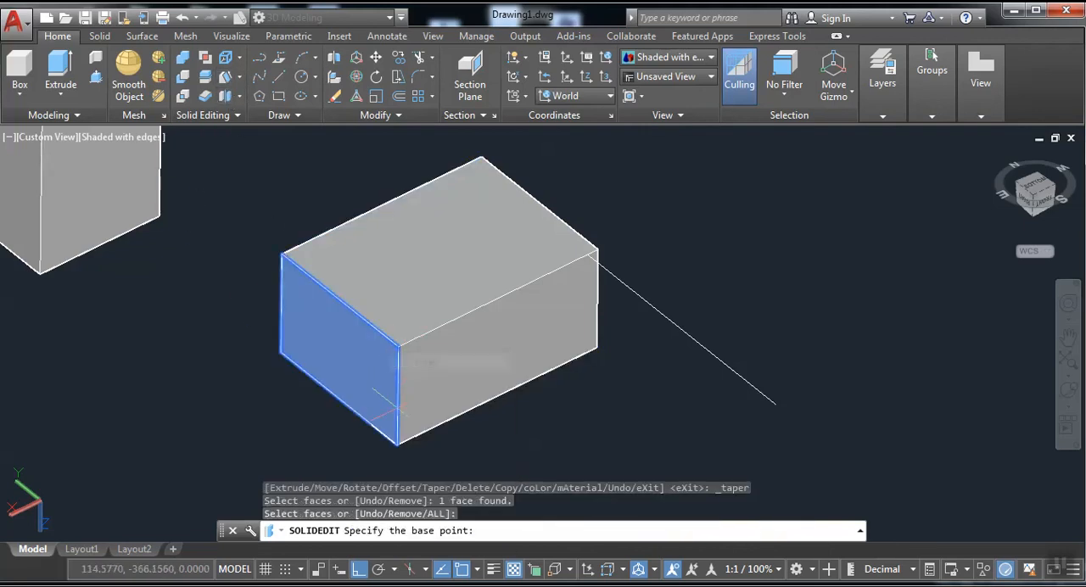
pyautogui.click(397, 444)
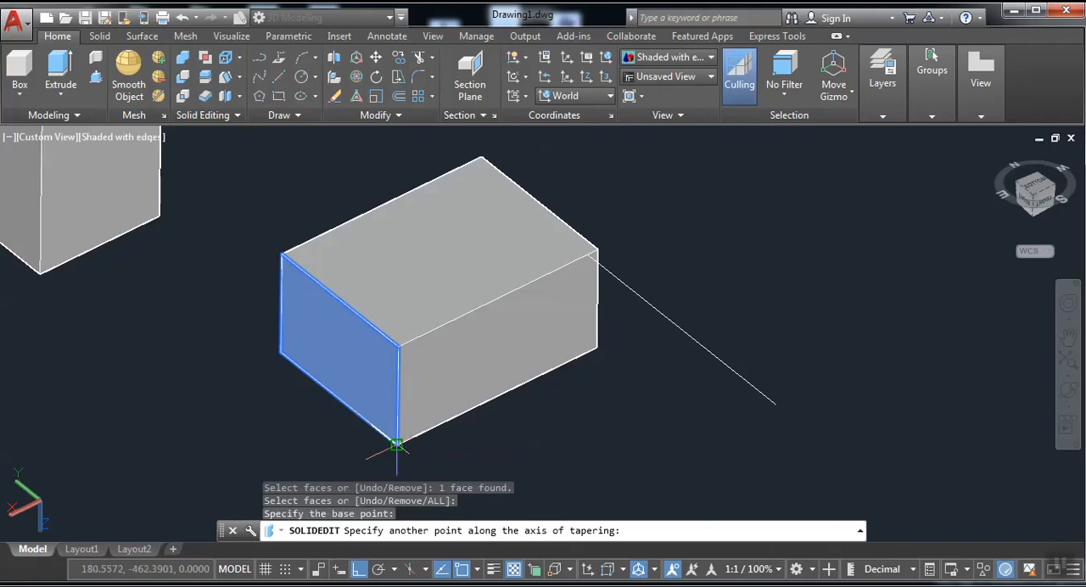
pyautogui.click(397, 346)
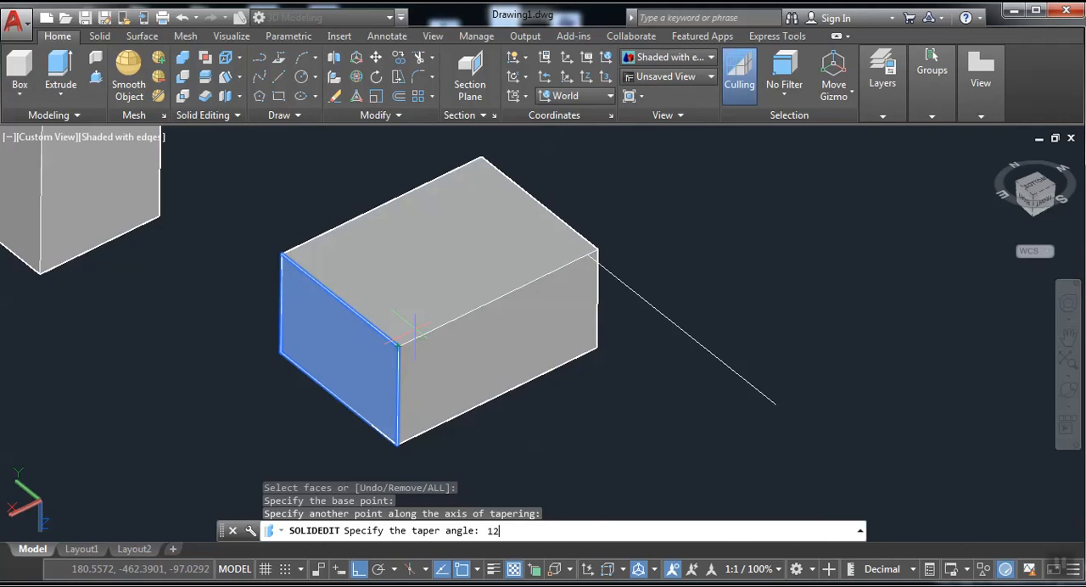
pyautogui.press('Return')
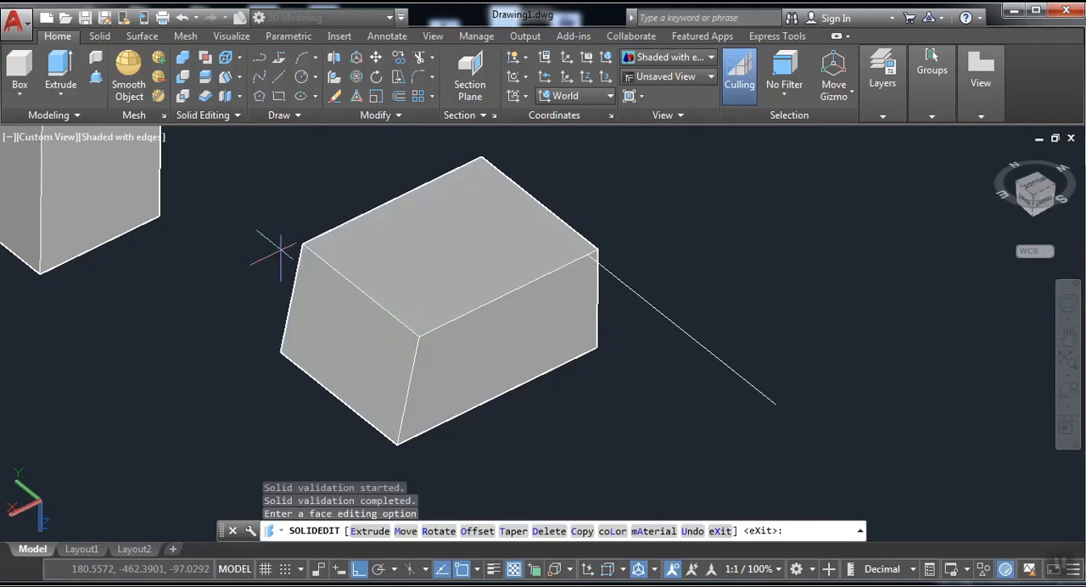
# Leave face editing and draw a new low rectangular box in the empty space beside the tapered box.
pyautogui.click(238, 76)
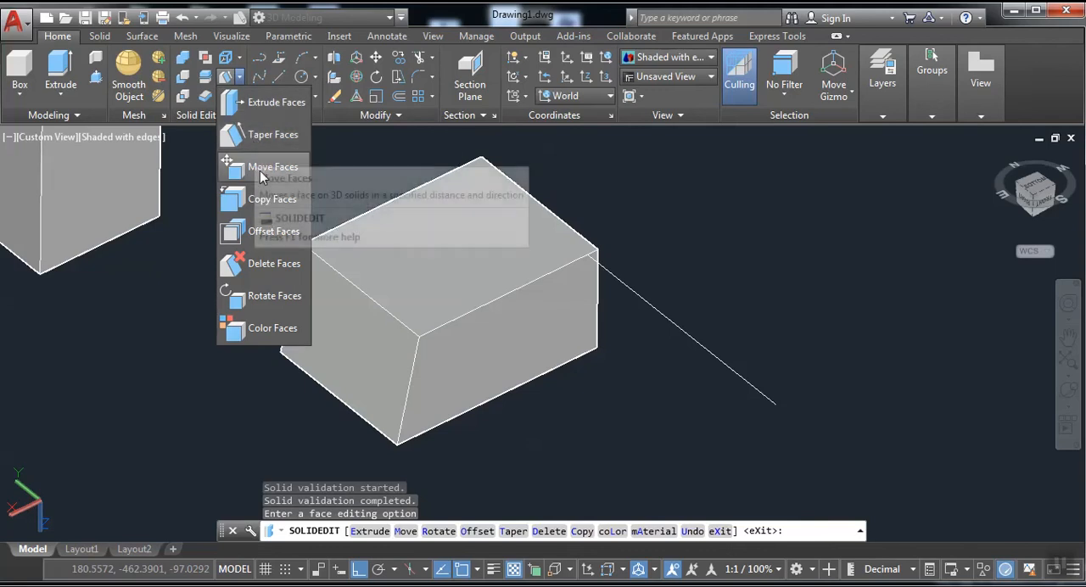
pyautogui.click(173, 377)
pyautogui.scroll(-5, 311, 338)
pyautogui.moveTo(311, 339); pyautogui.dragTo(425, 308, button='middle')
pyautogui.scroll(2, 425, 307)
pyautogui.moveTo(201, 332); pyautogui.dragTo(269, 300, button='middle')
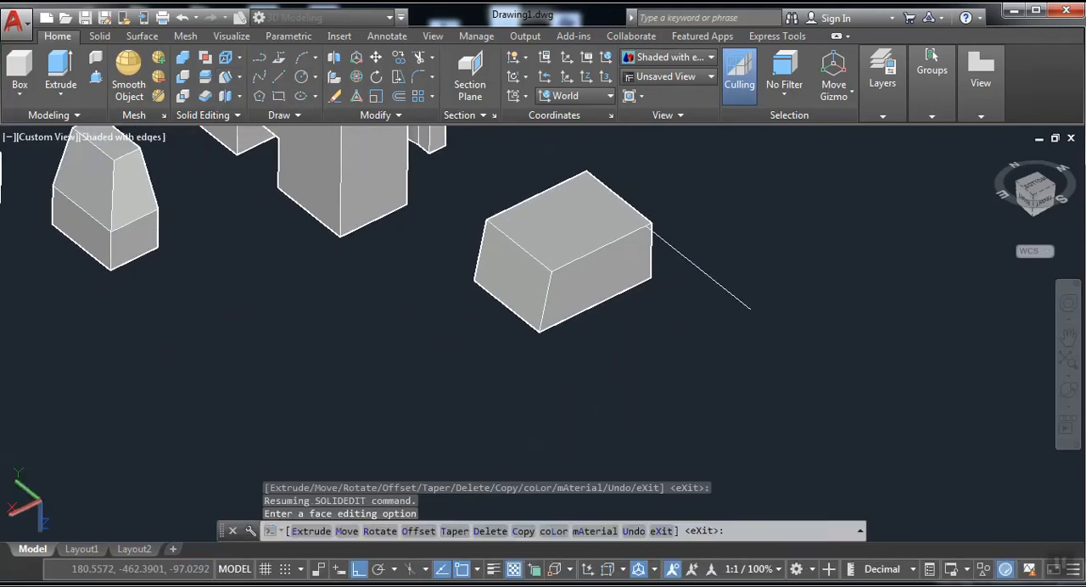
pyautogui.click(17, 68)
pyautogui.click(212, 331)
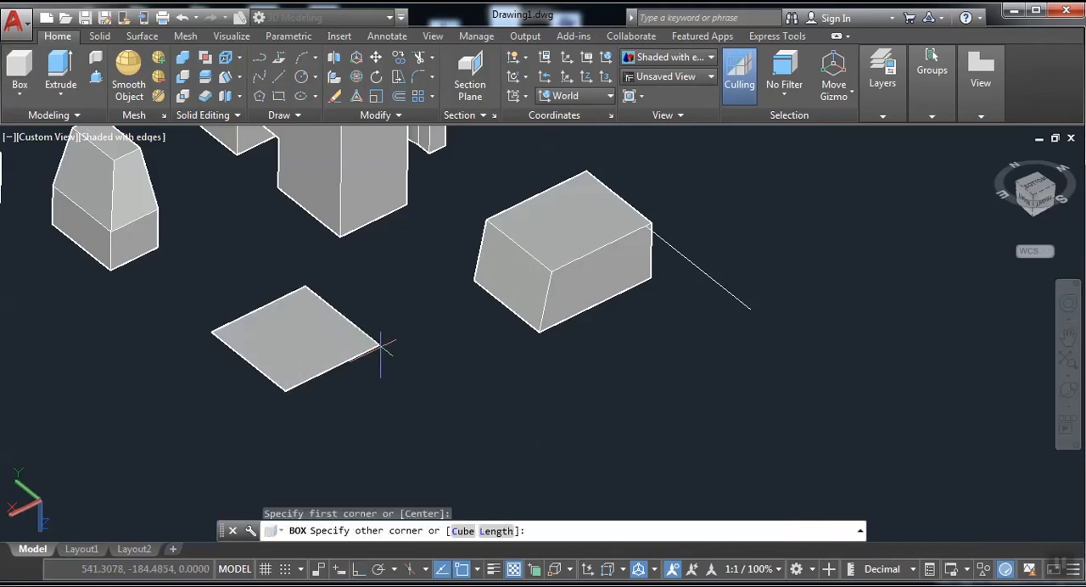
pyautogui.click(438, 323)
pyautogui.click(424, 315)
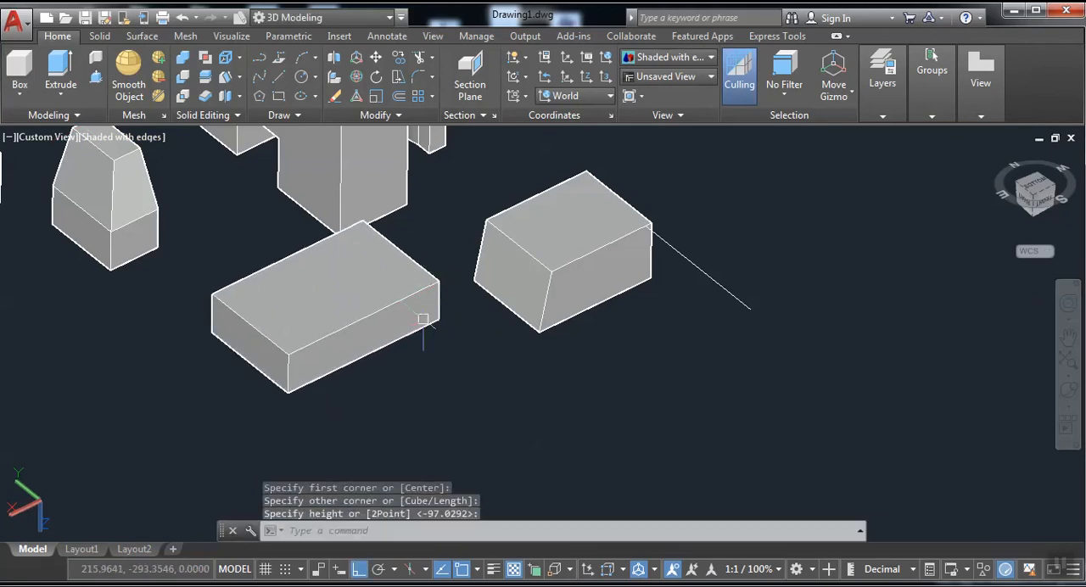
# Try rotating the low box's upper face 12 degrees about its long rear edge, and undo the rotation.
pyautogui.moveTo(424, 316); pyautogui.dragTo(443, 345, button='middle')
pyautogui.click(239, 97)
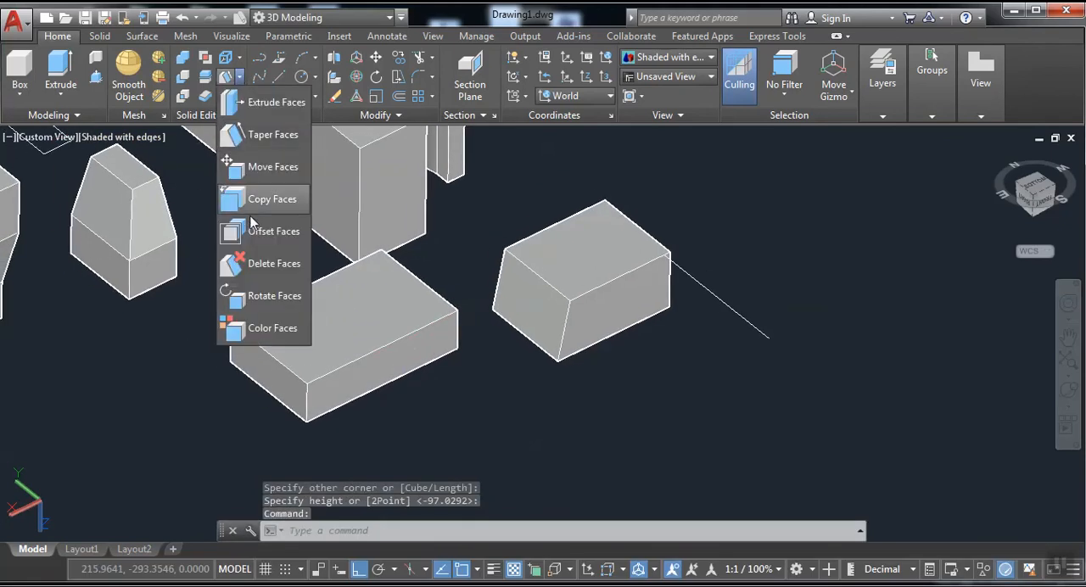
pyautogui.click(251, 301)
pyautogui.scroll(5, 247, 376)
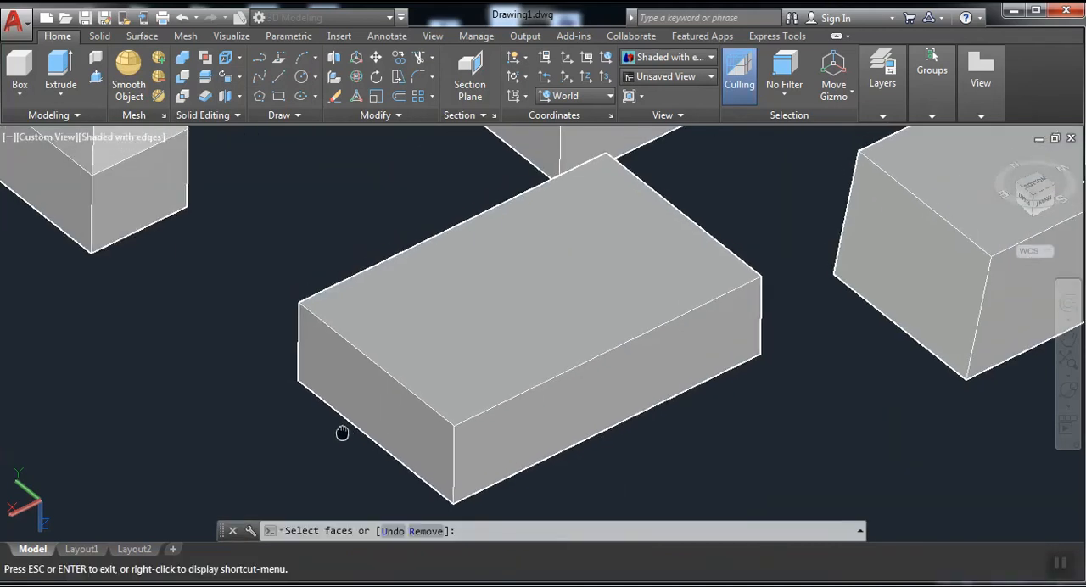
pyautogui.moveTo(342, 432); pyautogui.dragTo(360, 452, button='middle')
pyautogui.click(484, 376)
pyautogui.rightClick(523, 355)
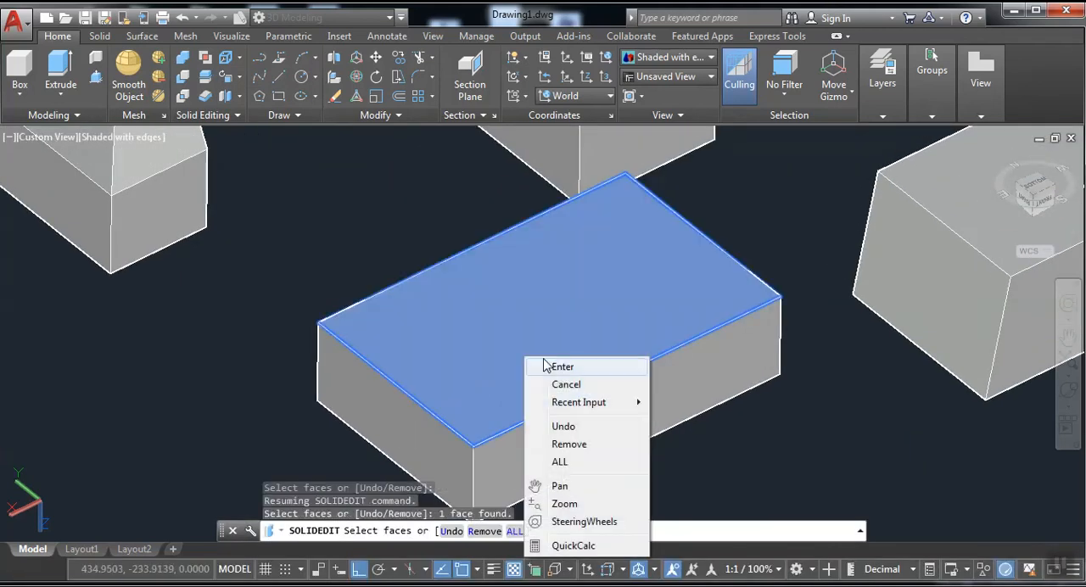
pyautogui.click(552, 366)
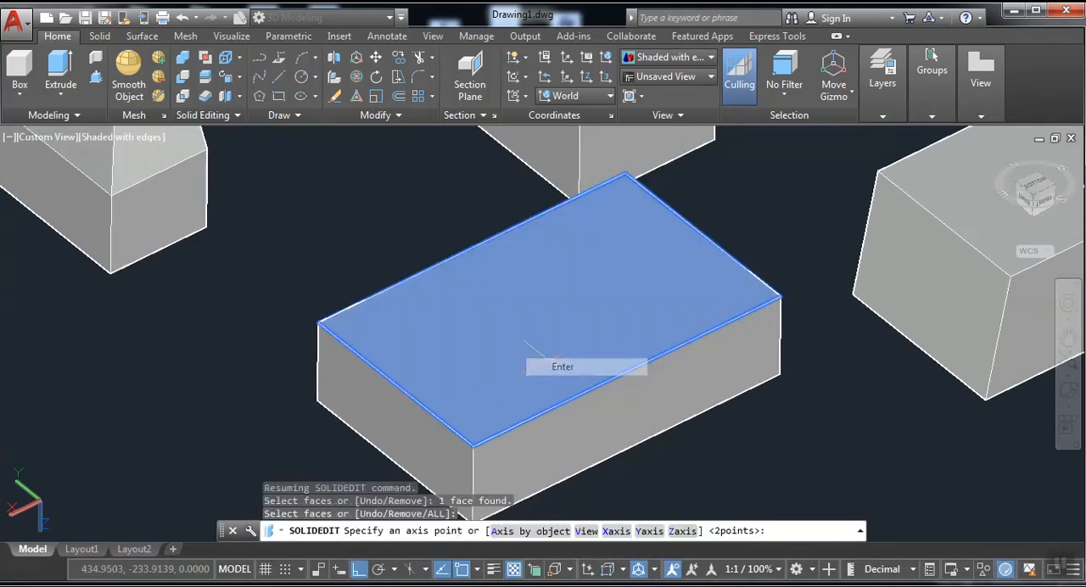
pyautogui.click(320, 322)
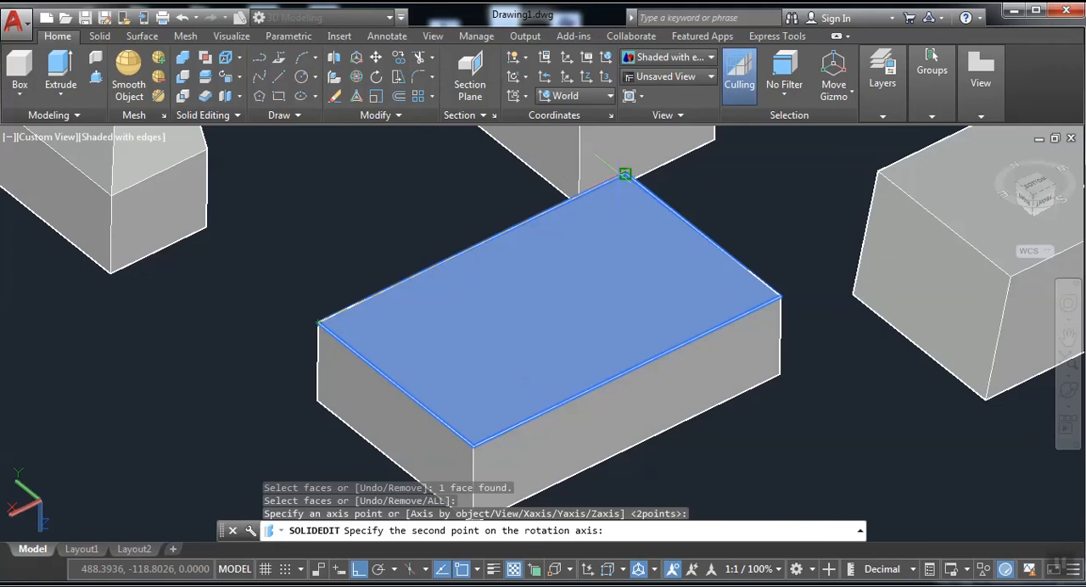
pyautogui.click(624, 174)
pyautogui.write('1')
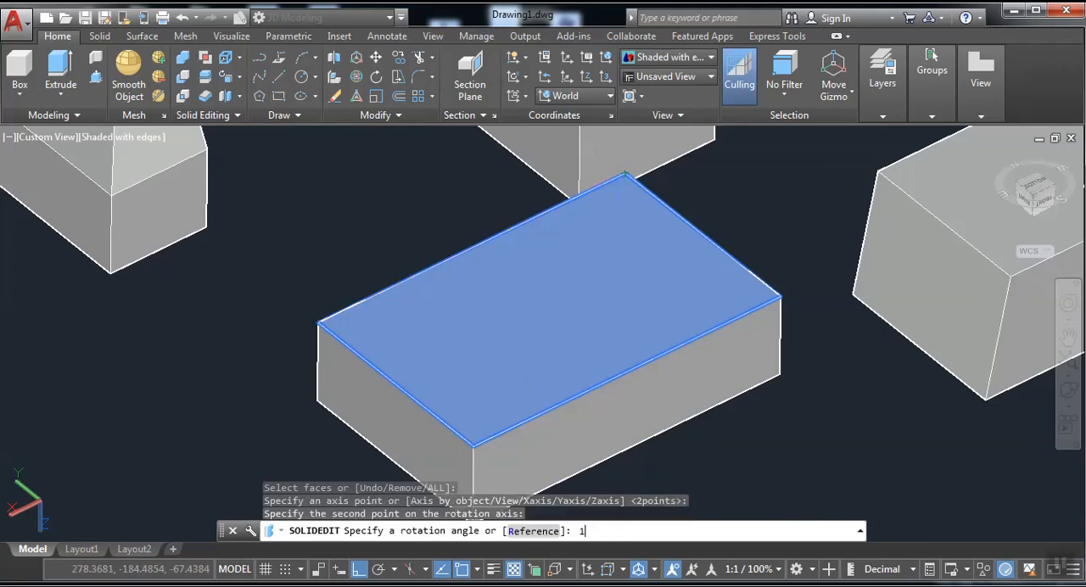
pyautogui.write('2')
pyautogui.press('Return')
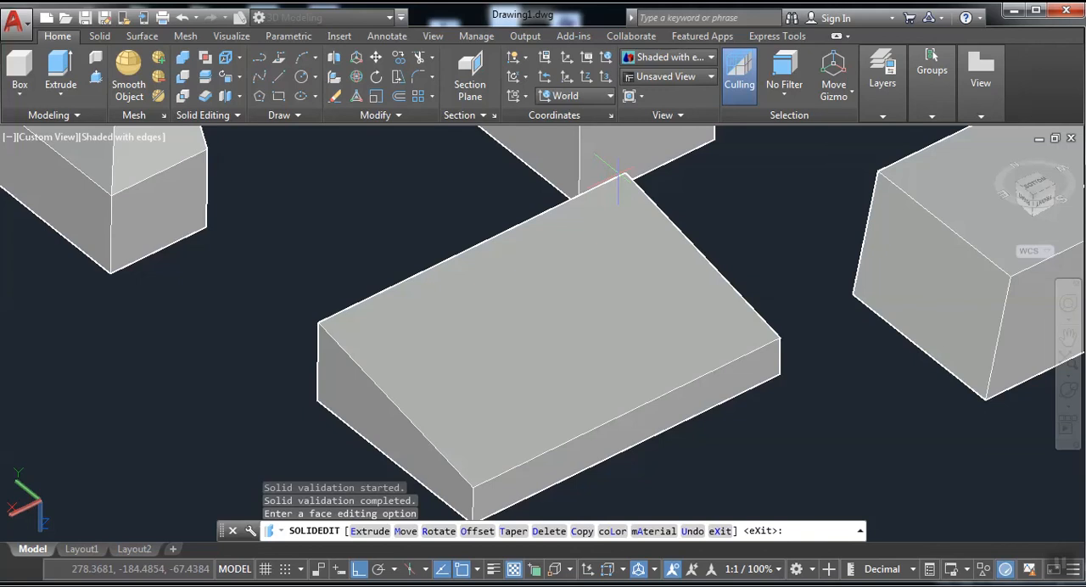
pyautogui.hotkey('ctrl', 'z')
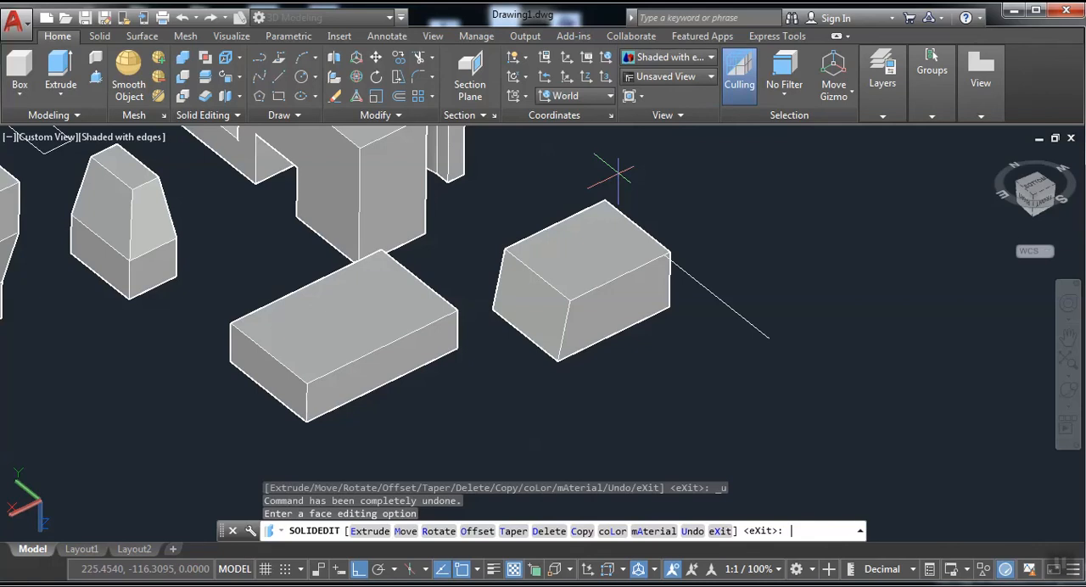
# Rotate the tapered box's long front face 10 degrees about its upper edge, from the front corner to the far corner.
pyautogui.scroll(4, 670, 278)
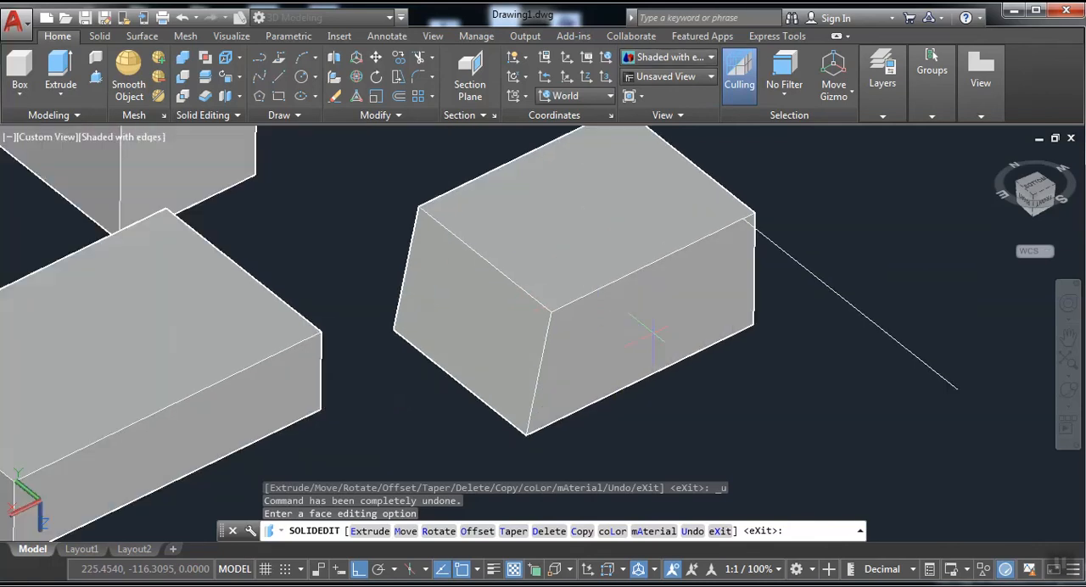
pyautogui.click(233, 73)
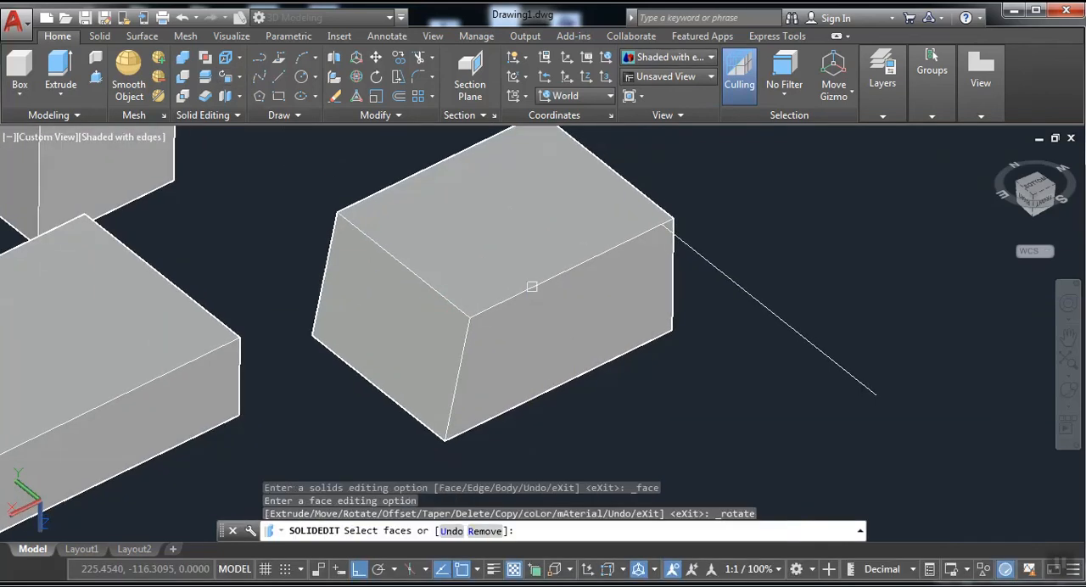
pyautogui.click(579, 331)
pyautogui.rightClick(585, 333)
pyautogui.click(594, 340)
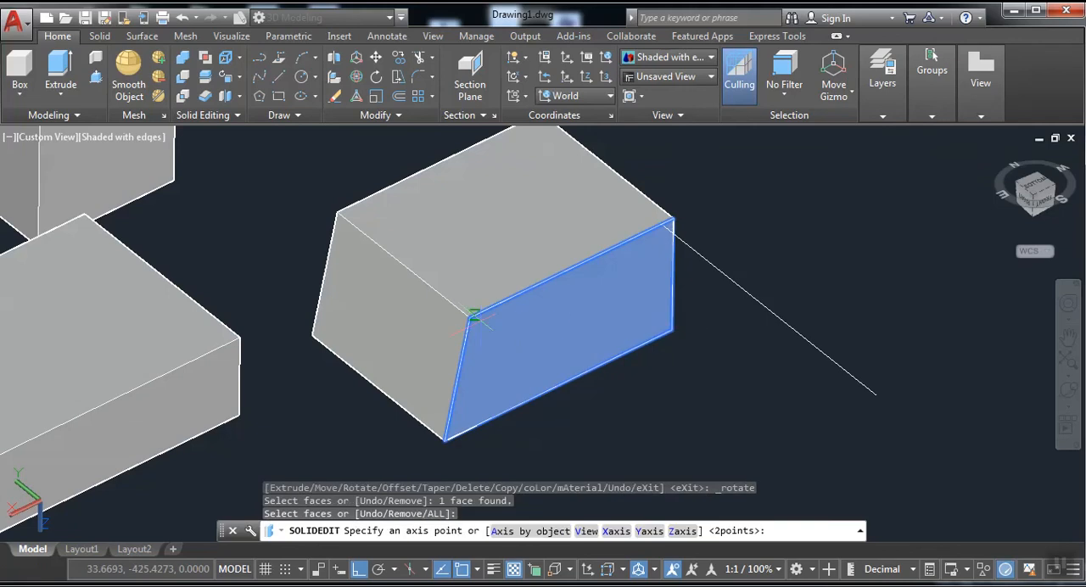
pyautogui.click(469, 317)
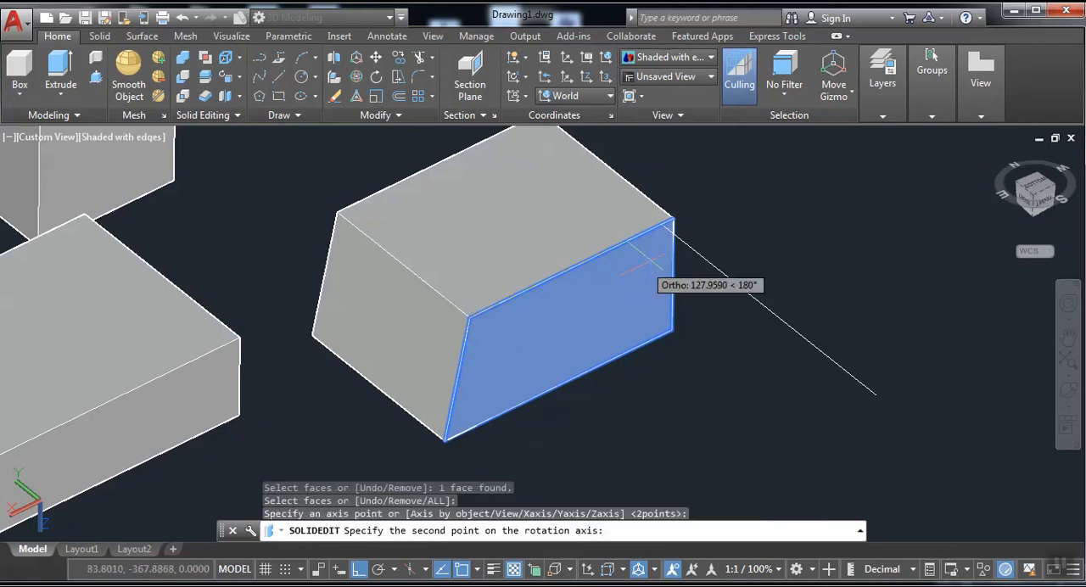
pyautogui.click(670, 221)
pyautogui.write('1')
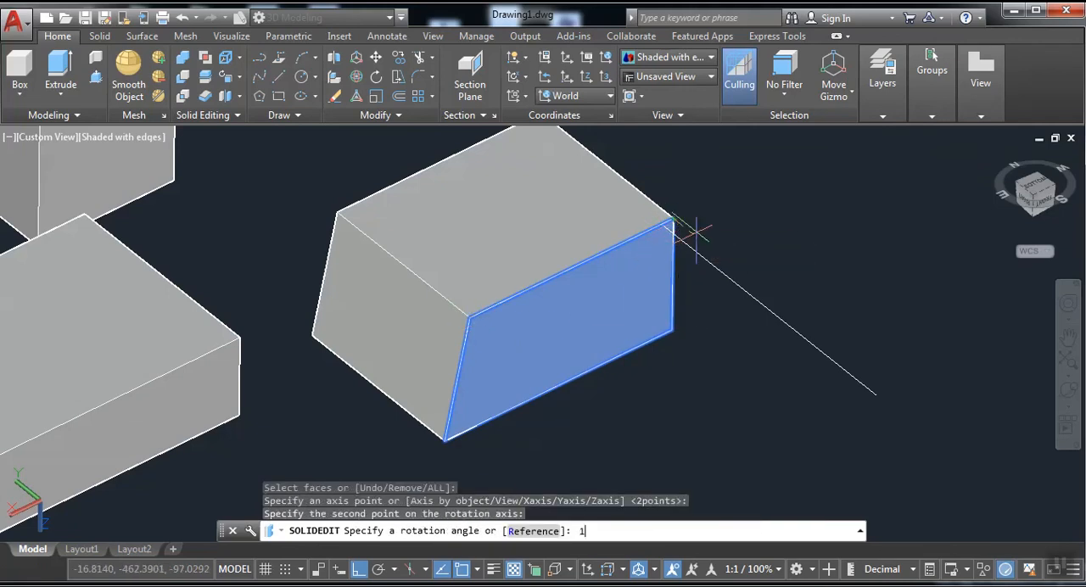
pyautogui.write('0')
pyautogui.press('Return')
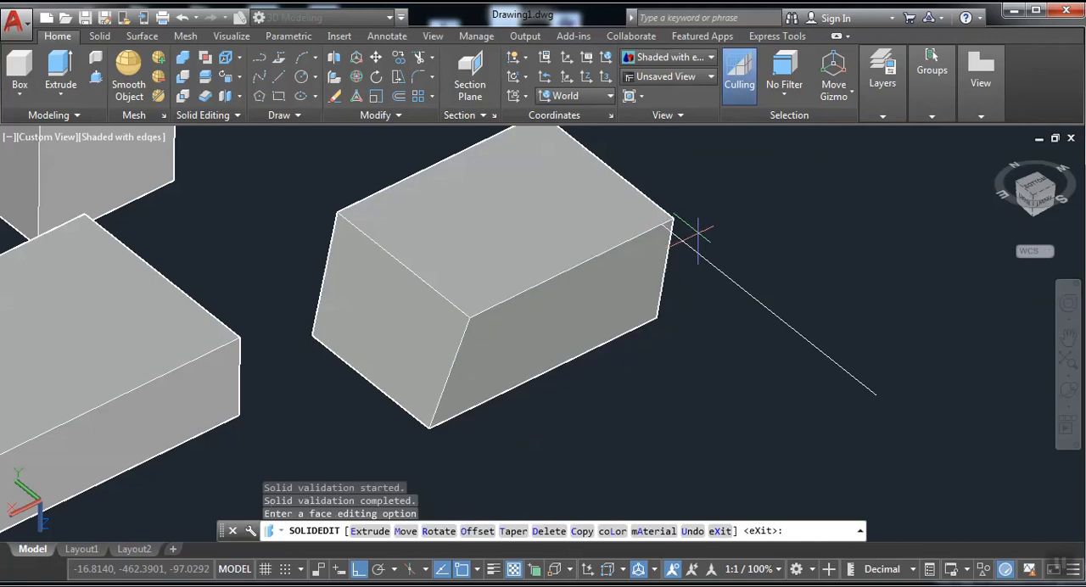
# Copy the upper face of the large tiered block from its corner into the empty space beside the block.
pyautogui.moveTo(477, 279); pyautogui.dragTo(556, 280, button='middle')
pyautogui.scroll(-2, 586, 322)
pyautogui.moveTo(586, 322)
pyautogui.mouseDown(button='middle')
pyautogui.moveTo(586, 388)
pyautogui.moveTo(490, 437)
pyautogui.mouseUp(button='middle')
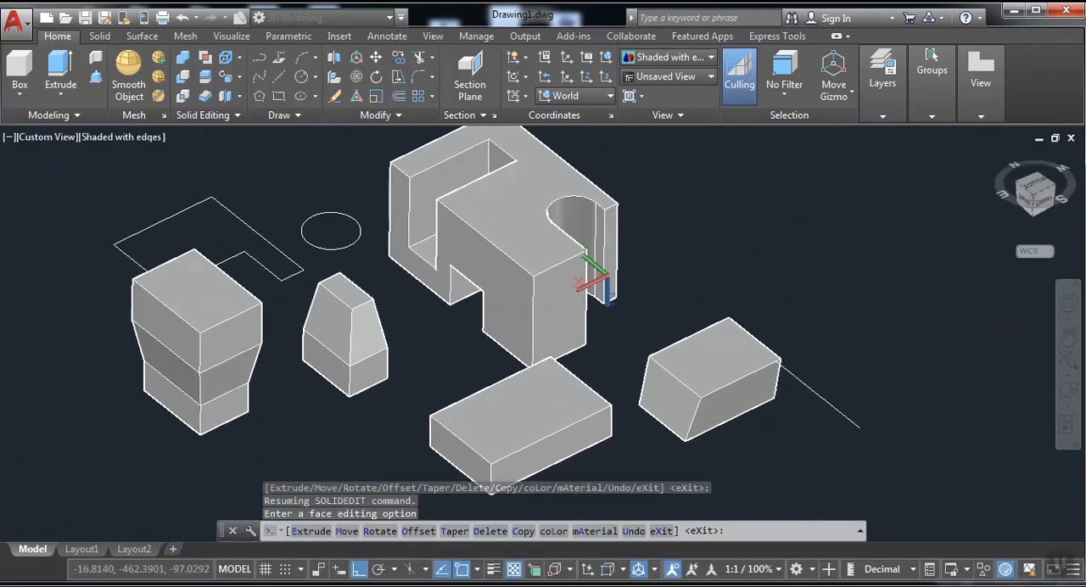
pyautogui.click(241, 77)
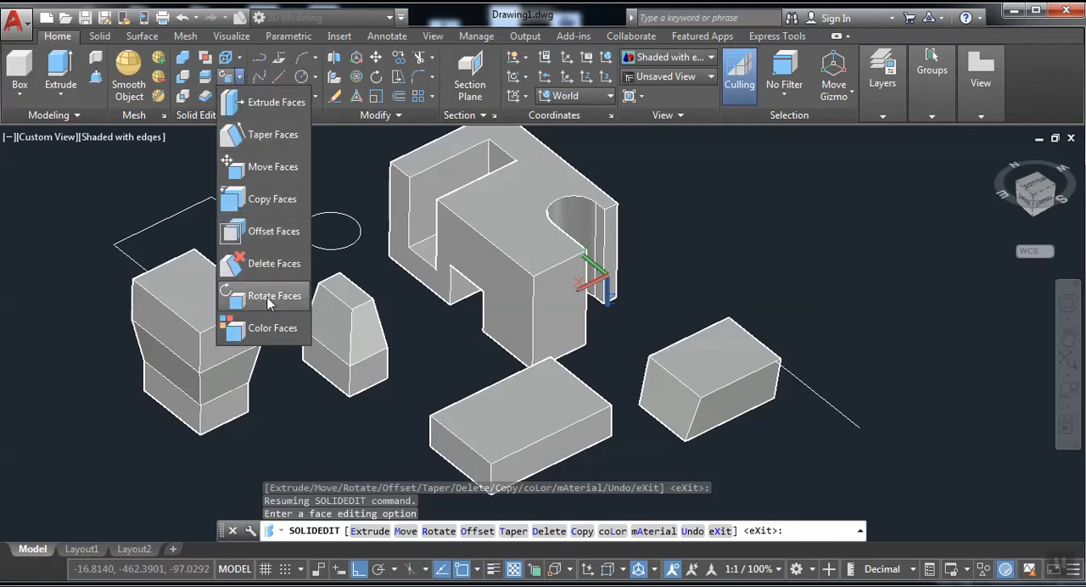
pyautogui.click(266, 199)
pyautogui.scroll(2, 580, 427)
pyautogui.moveTo(578, 424); pyautogui.dragTo(1010, 473, button='middle')
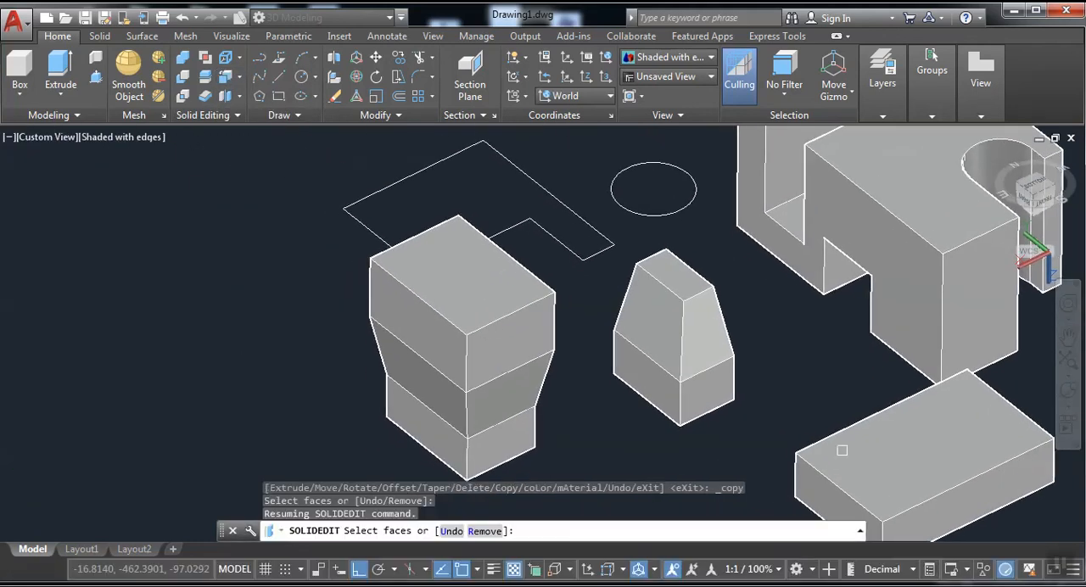
pyautogui.click(476, 291)
pyautogui.click(226, 96)
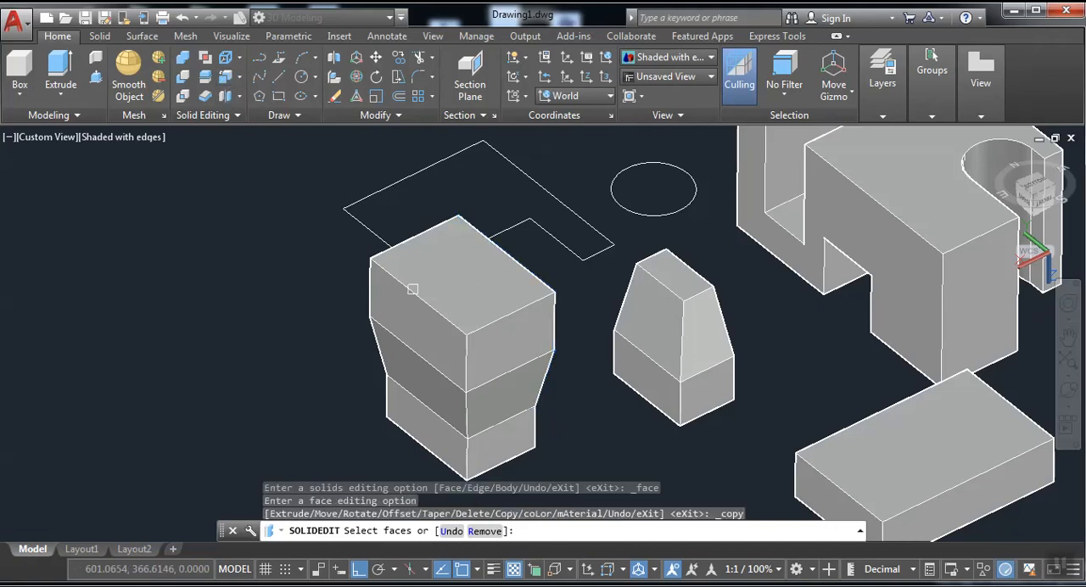
pyautogui.click(468, 314)
pyautogui.rightClick(489, 322)
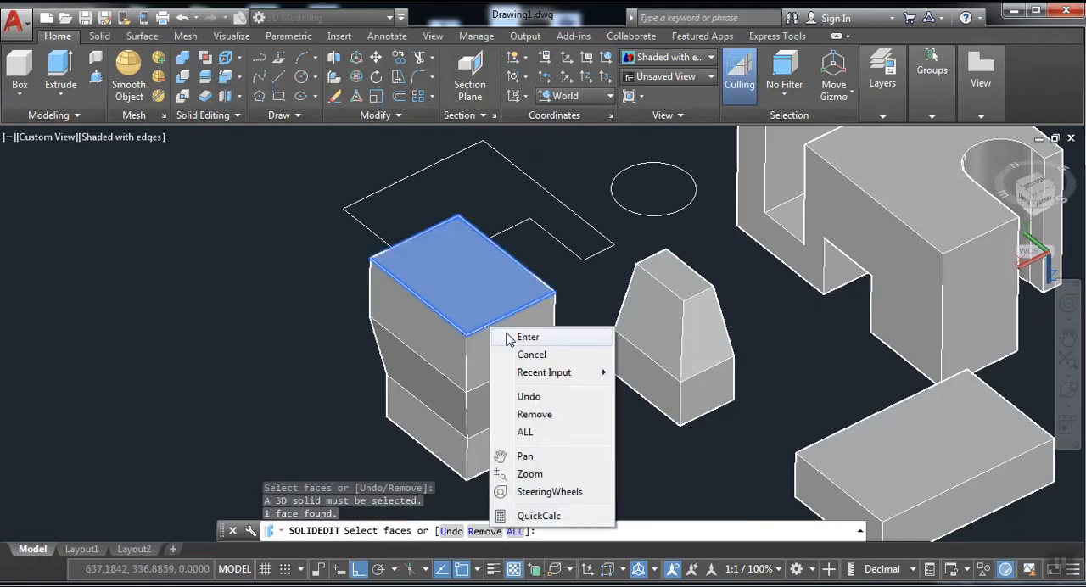
pyautogui.click(513, 336)
pyautogui.click(553, 291)
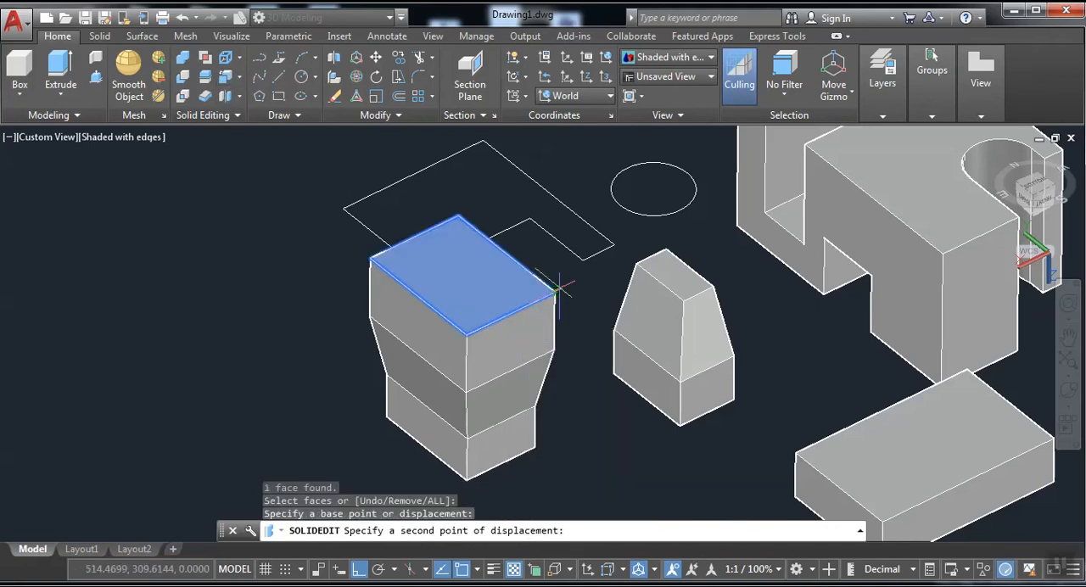
pyautogui.click(218, 255)
# Extrude the copied rectangular face downward by about 83 units into a separate solid block.
pyautogui.moveTo(227, 267); pyautogui.dragTo(254, 339, button='middle')
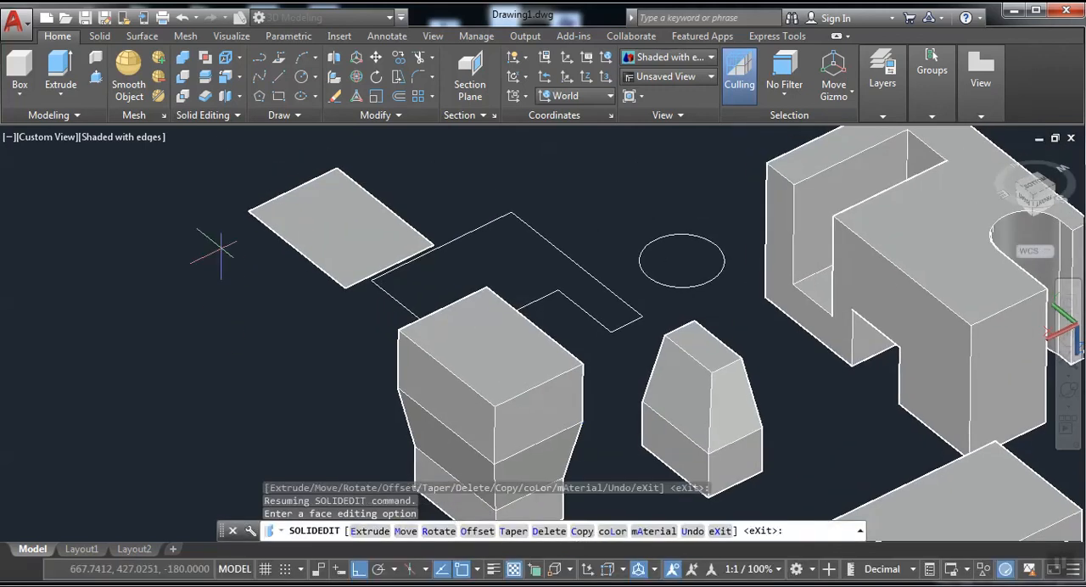
pyautogui.click(60, 72)
pyautogui.click(304, 271)
pyautogui.click(230, 211)
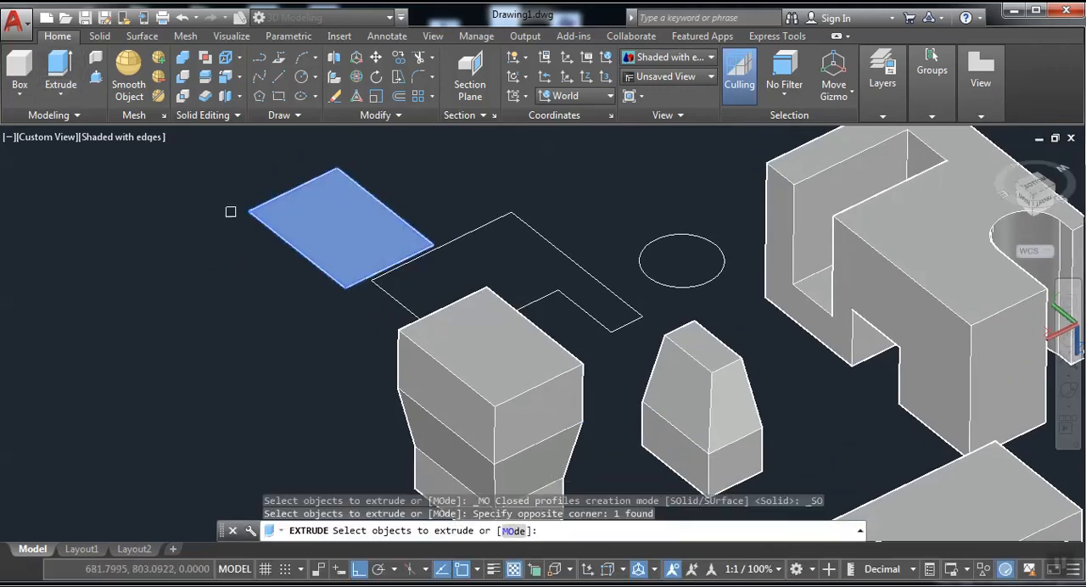
pyautogui.rightClick(220, 219)
pyautogui.click(244, 236)
pyautogui.moveTo(174, 298); pyautogui.dragTo(157, 249, button='middle')
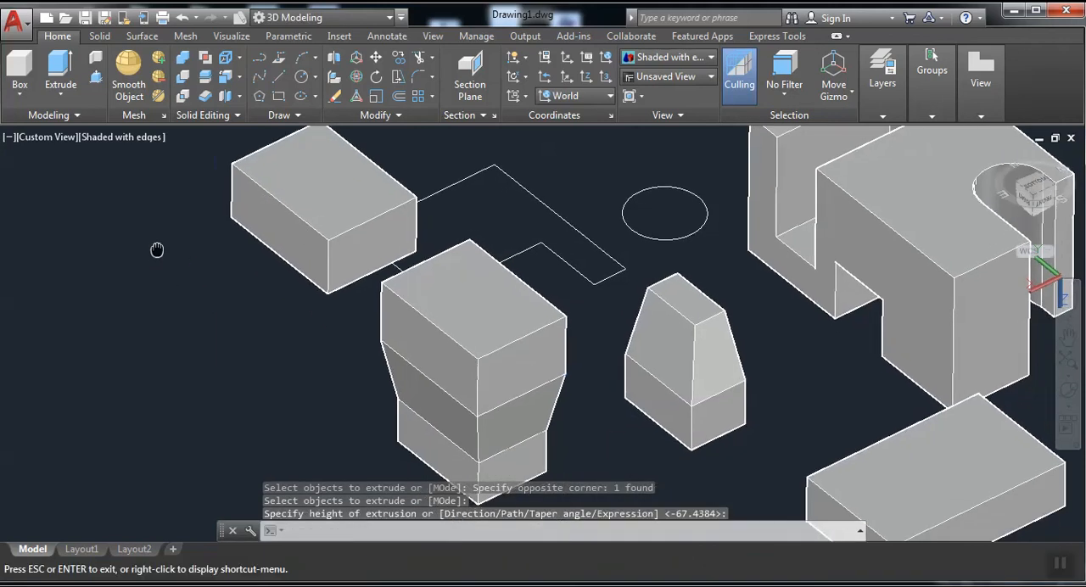
# Copy the small upper face of the narrow tapered block into the empty space beyond the tiered block, with Ortho off.
pyautogui.click(224, 79)
pyautogui.scroll(3, 781, 368)
pyautogui.click(616, 244)
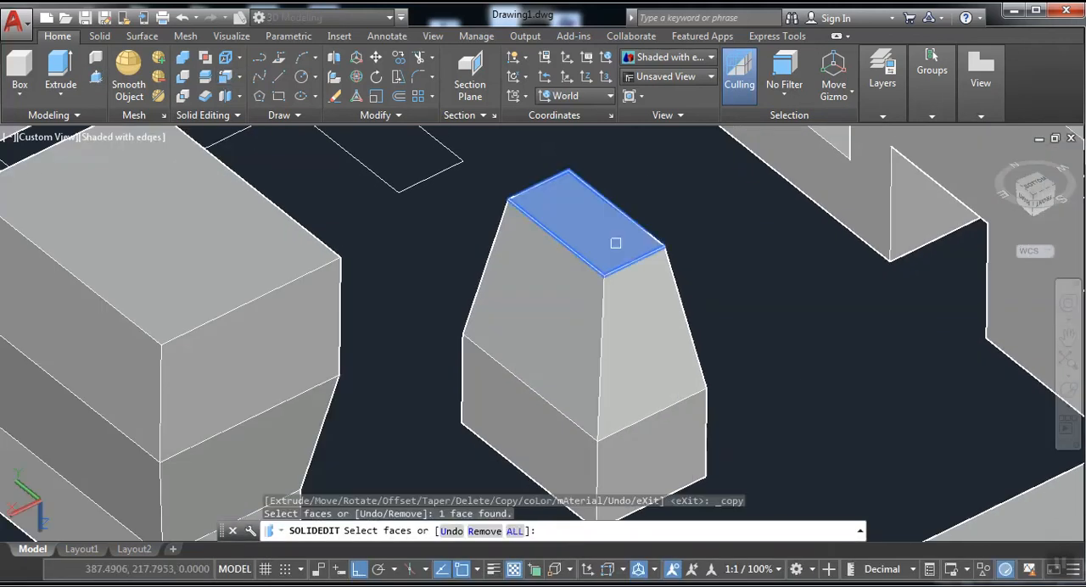
pyautogui.rightClick(618, 245)
pyautogui.click(650, 258)
pyautogui.click(603, 275)
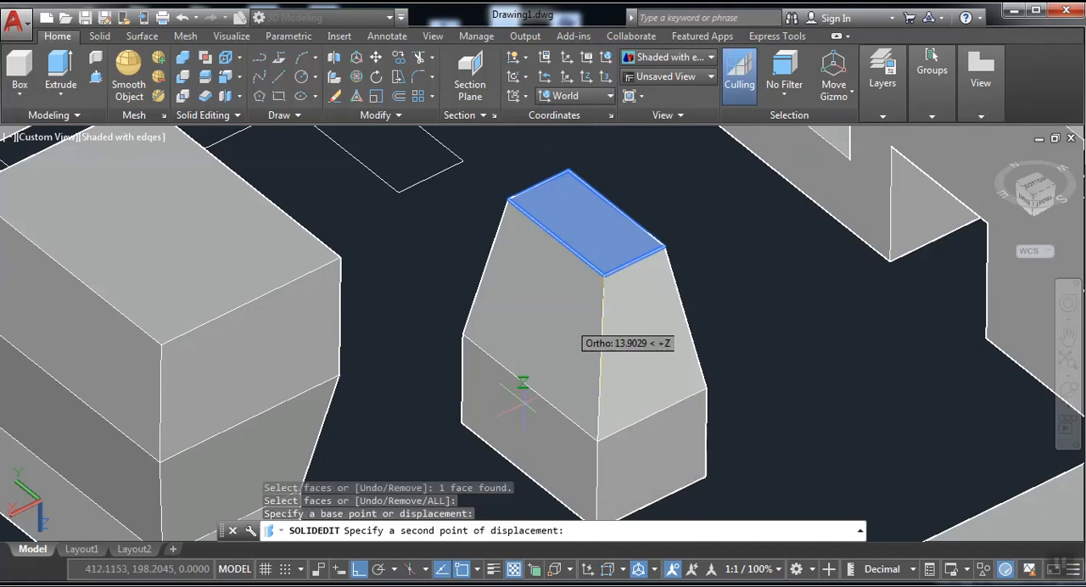
pyautogui.click(359, 568)
pyautogui.scroll(-5, 680, 411)
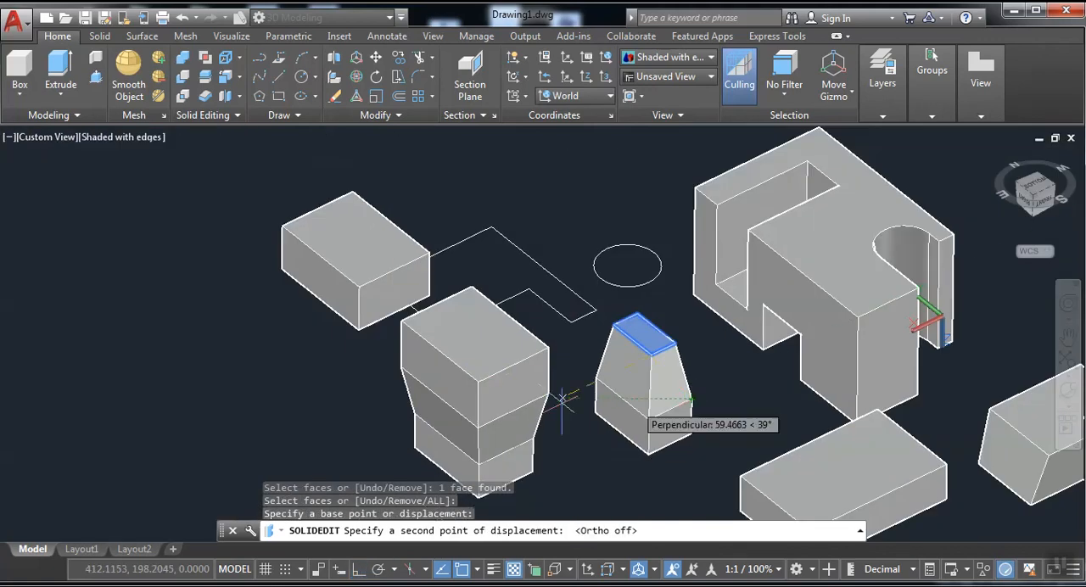
pyautogui.click(262, 380)
# Extrude the small copied face downward into a solid block.
pyautogui.scroll(2, 356, 416)
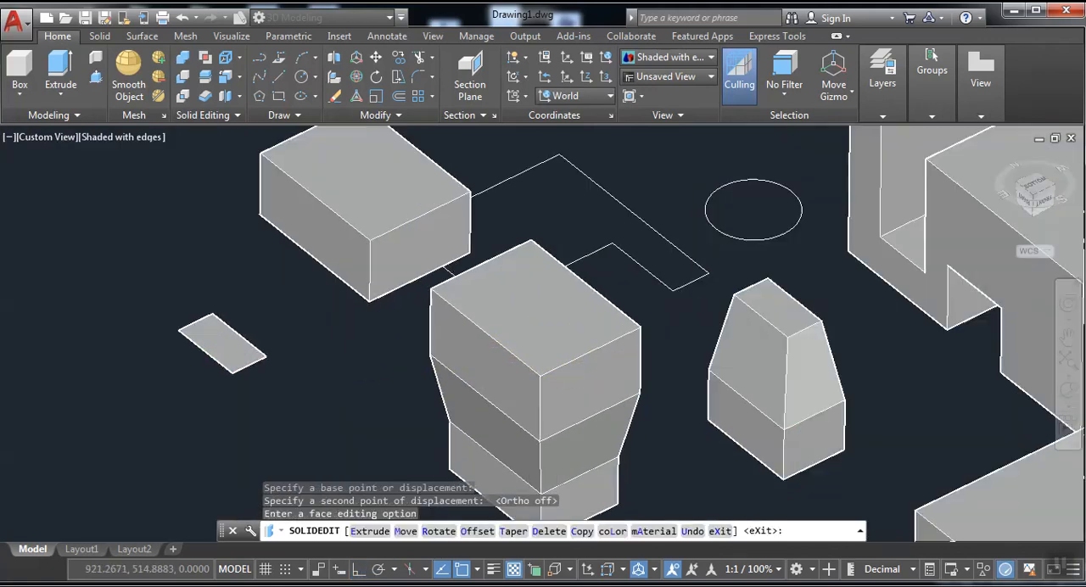
pyautogui.moveTo(492, 389); pyautogui.dragTo(584, 381, button='middle')
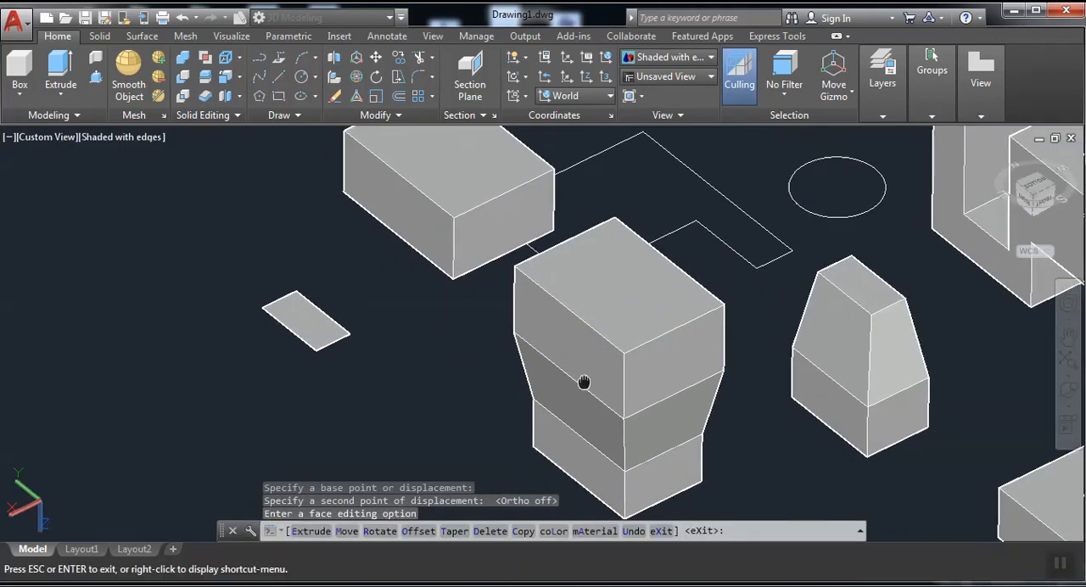
pyautogui.click(60, 70)
pyautogui.click(310, 357)
pyautogui.click(302, 322)
pyautogui.rightClick(277, 333)
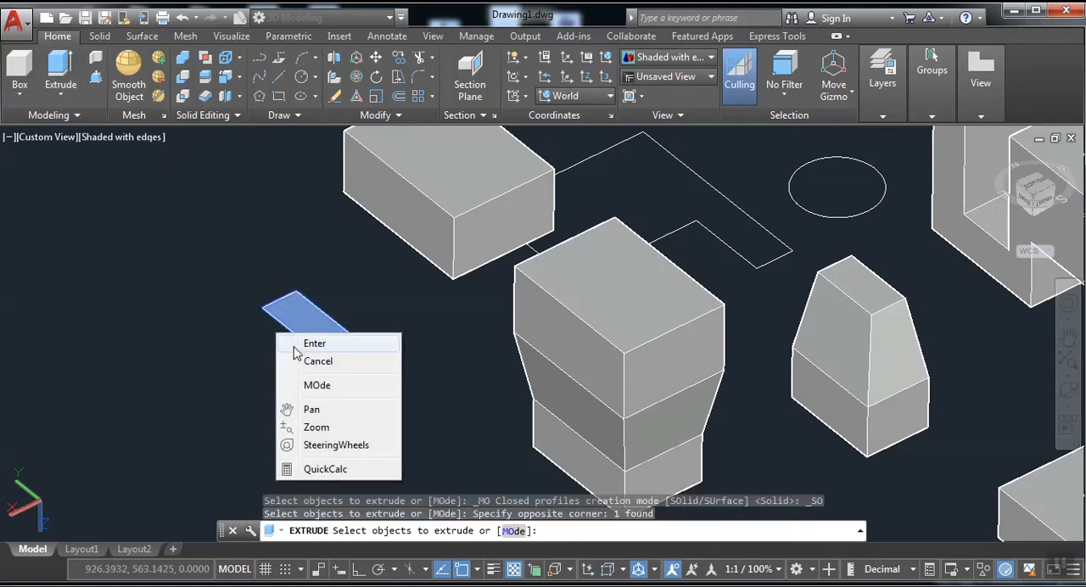
pyautogui.click(293, 342)
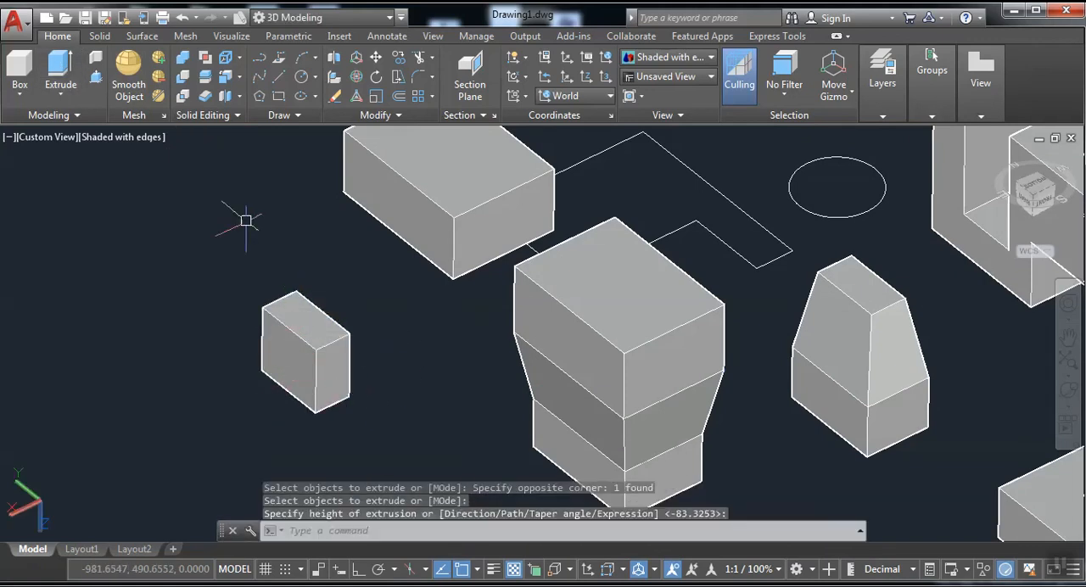
# Move the small extruded block onto the narrow tapered block, placing its lower front corner on the upper face's front corner.
pyautogui.click(374, 57)
pyautogui.click(310, 322)
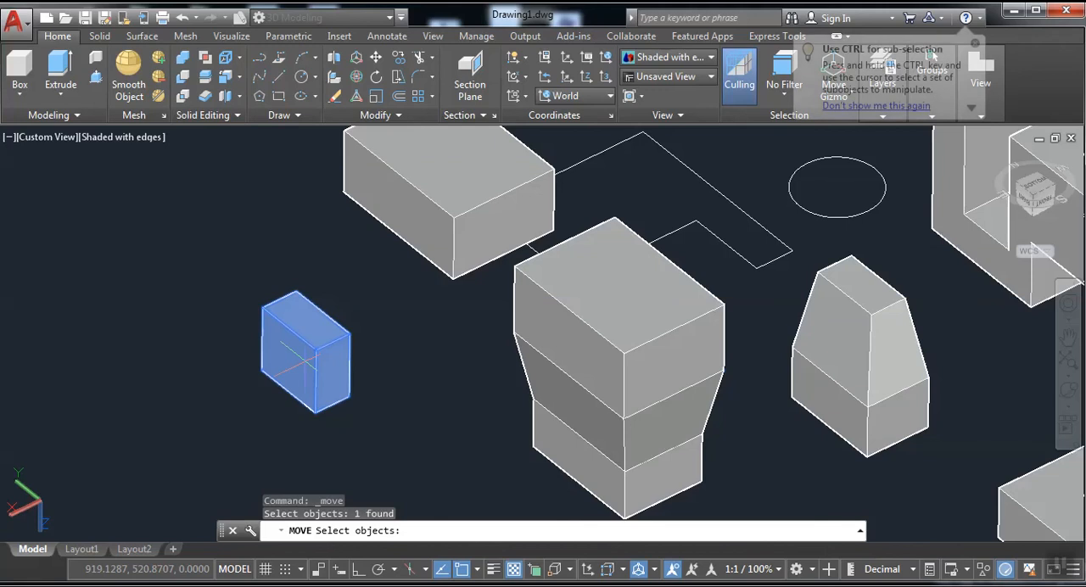
pyautogui.press('Return')
pyautogui.click(315, 415)
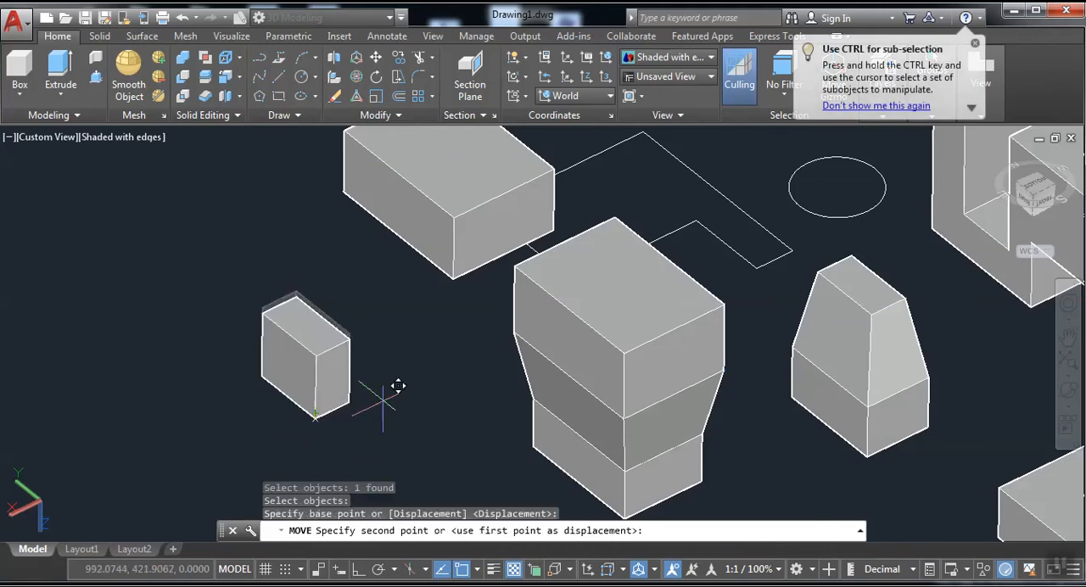
pyautogui.click(882, 302)
pyautogui.moveTo(623, 311); pyautogui.dragTo(497, 311, button='middle')
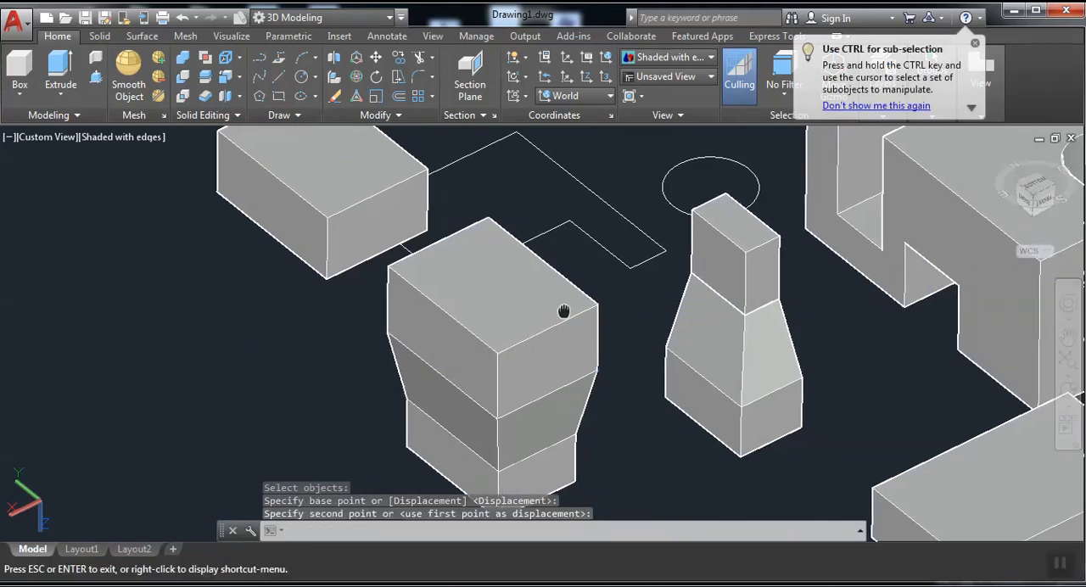
pyautogui.scroll(-5, 669, 180)
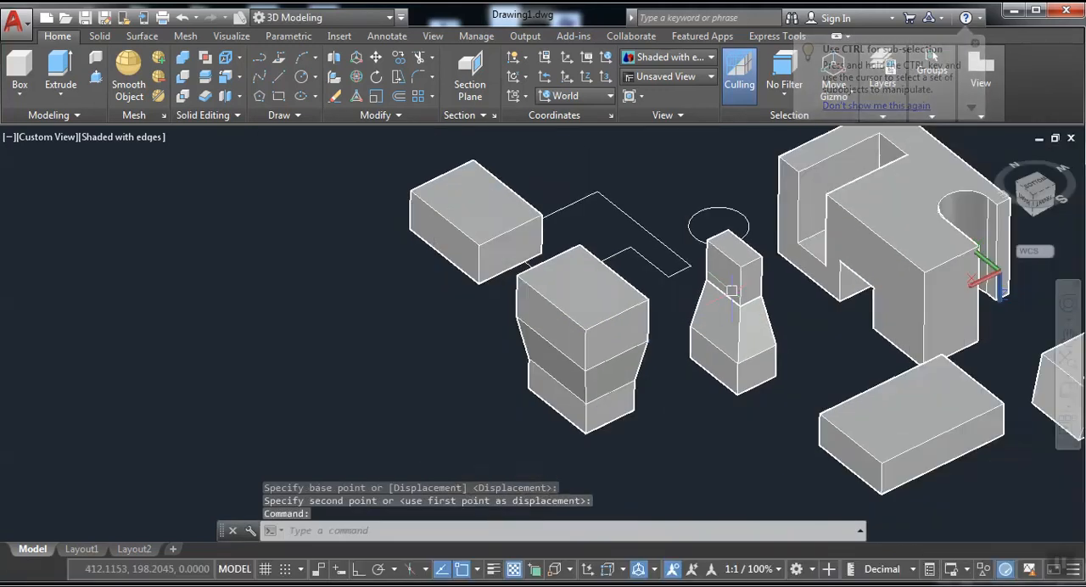
pyautogui.scroll(3, 761, 260)
pyautogui.scroll(3, 525, 336)
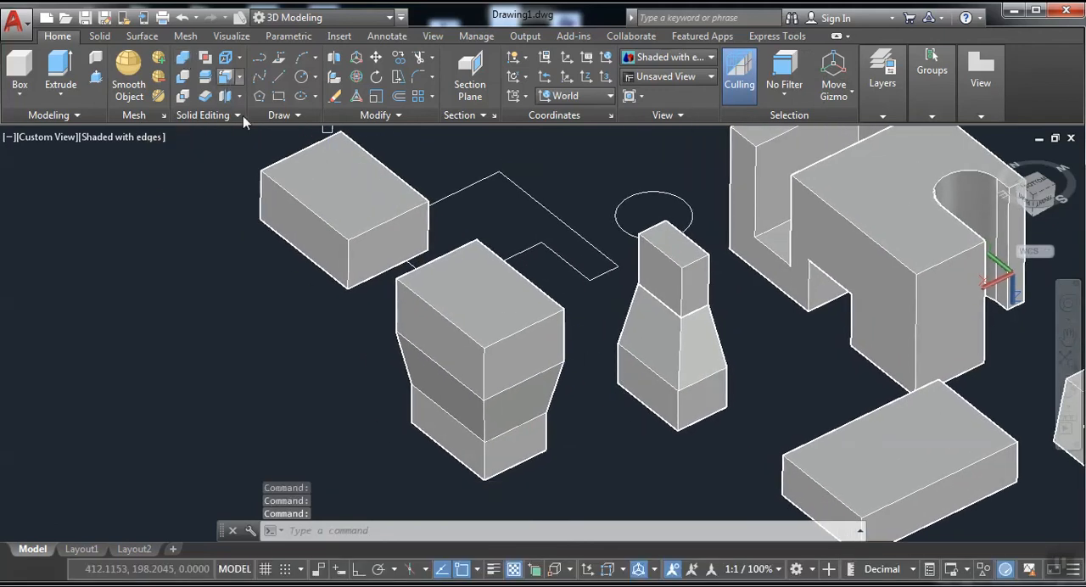
# Copy the sloped right-hand face of the narrow tapered block from its lower corner into the empty space beyond the tiered block.
pyautogui.click(227, 77)
pyautogui.click(658, 330)
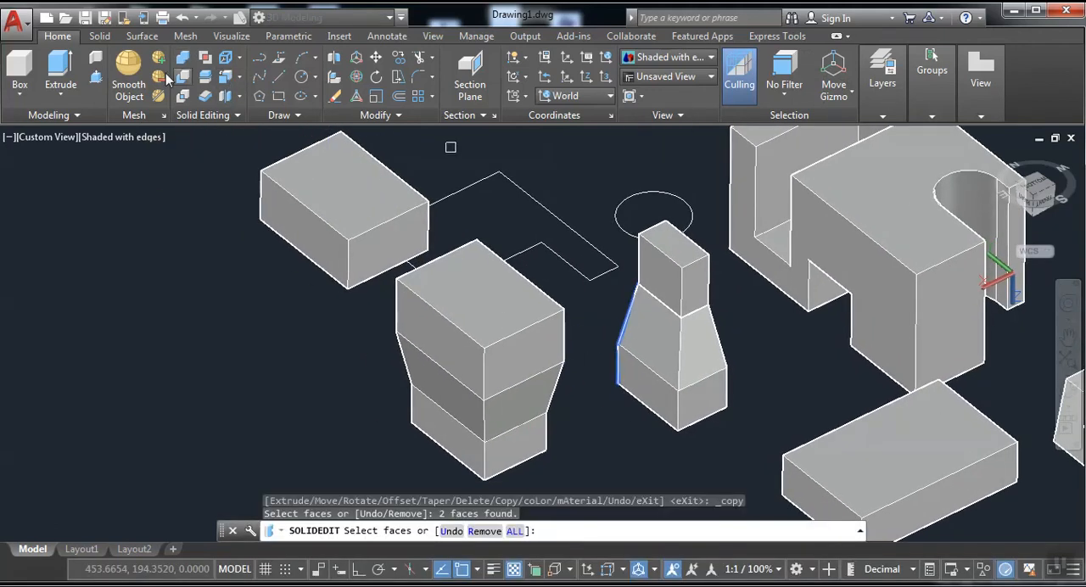
pyautogui.scroll(5, 688, 384)
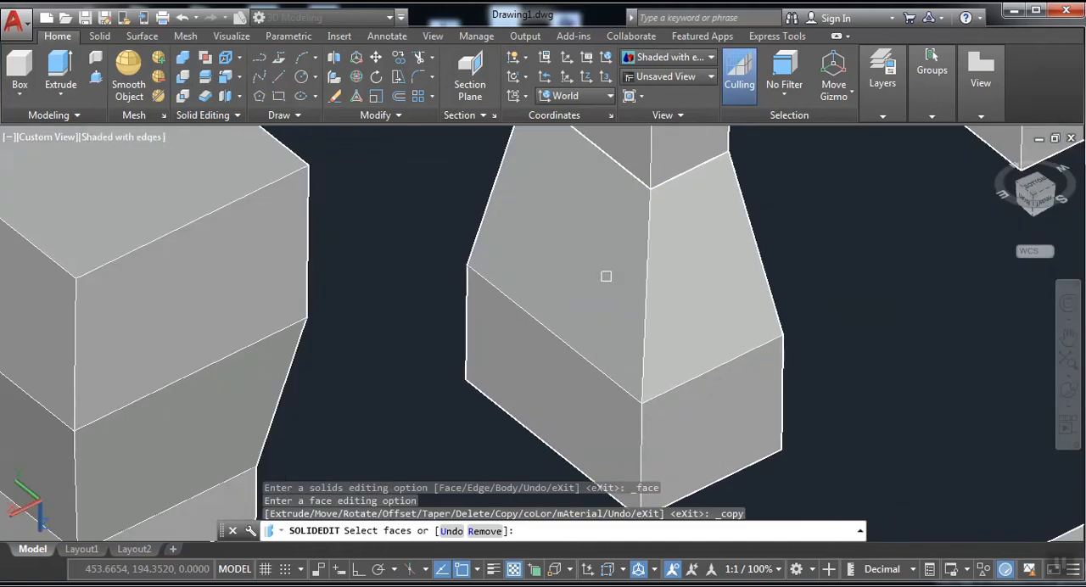
pyautogui.click(229, 76)
pyautogui.click(676, 294)
pyautogui.rightClick(678, 296)
pyautogui.click(706, 307)
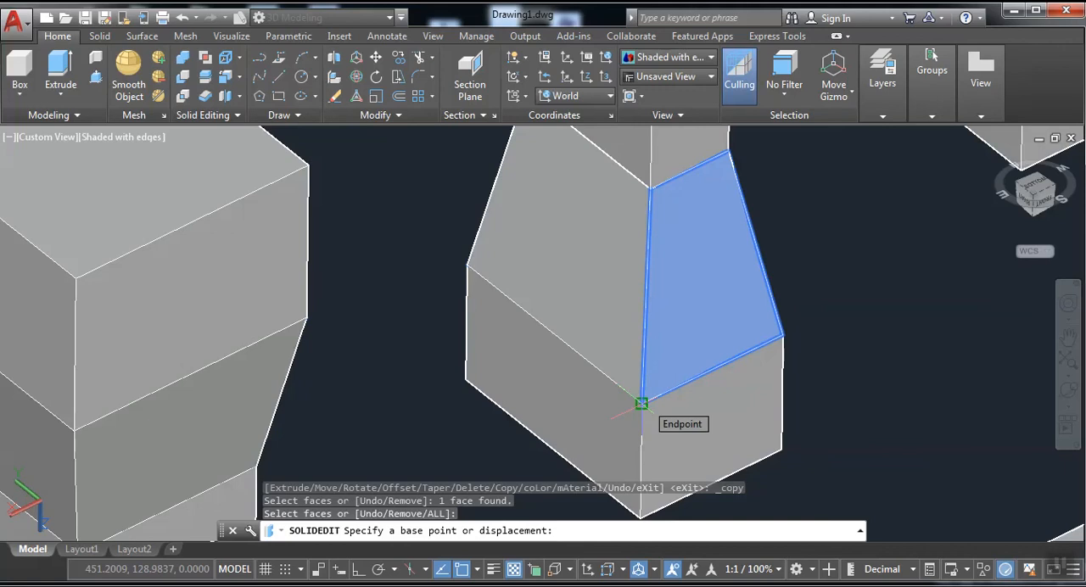
pyautogui.click(641, 404)
pyautogui.scroll(-5, 640, 401)
pyautogui.click(336, 406)
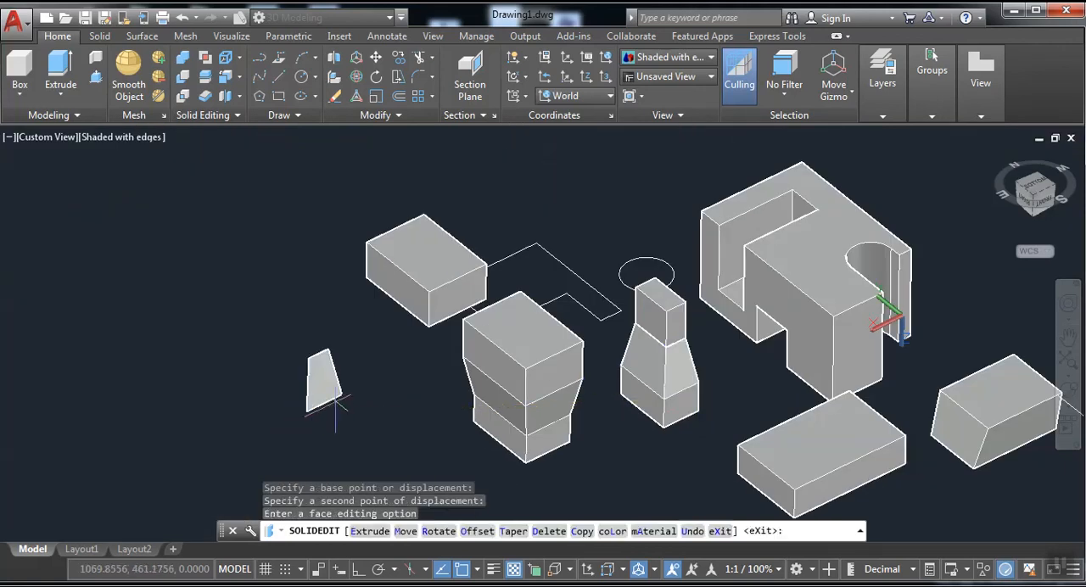
# Extrude the copied trapezoidal face into a thin tapered solid.
pyautogui.scroll(5, 338, 400)
pyautogui.click(61, 72)
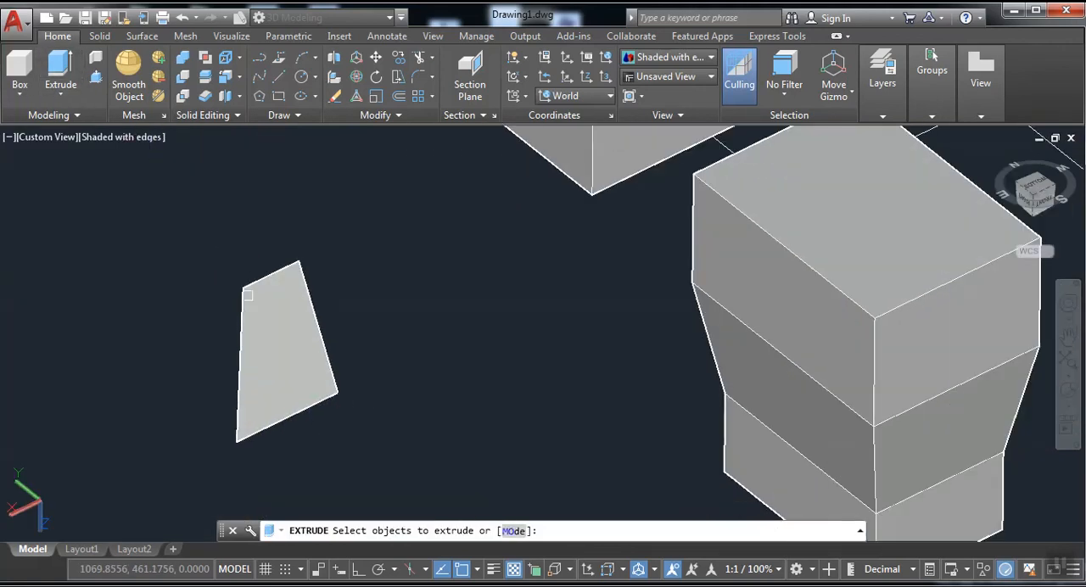
pyautogui.click(247, 295)
pyautogui.rightClick(246, 295)
pyautogui.click(266, 305)
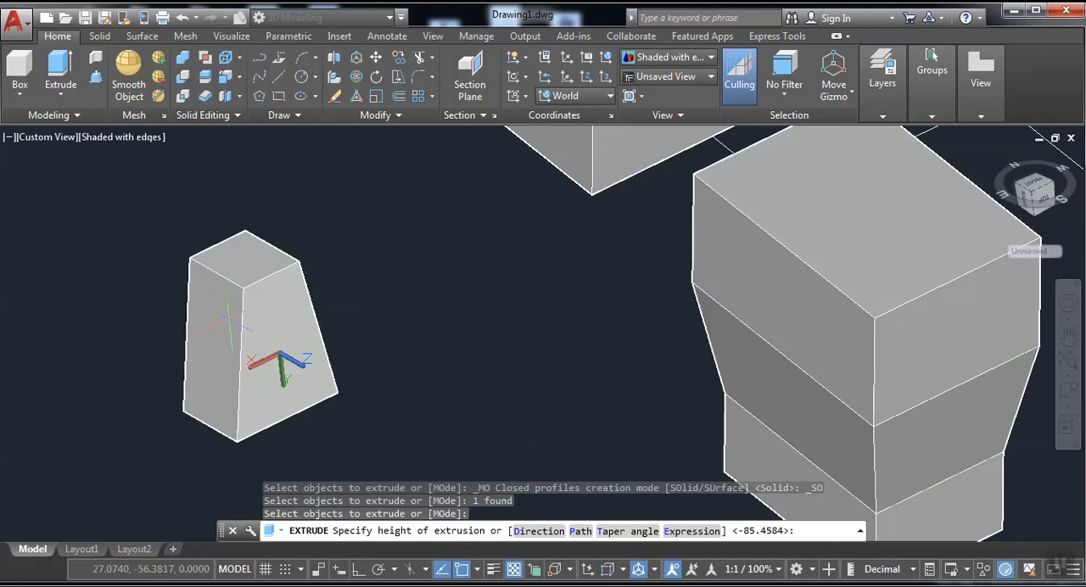
pyautogui.click(284, 361)
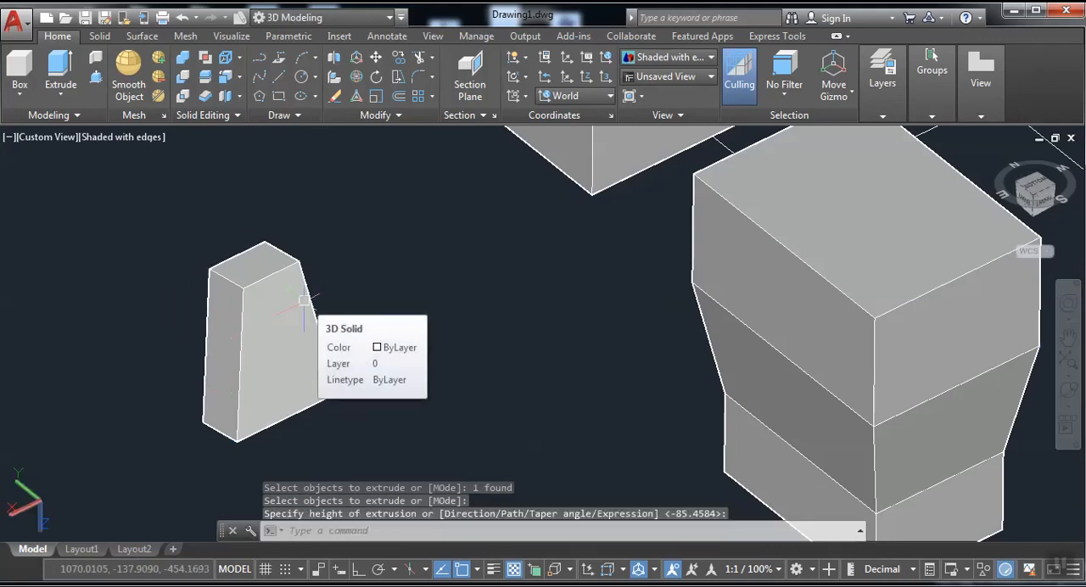
# Color the upper face of the low rectangular block red, index color 10, with Color Faces.
pyautogui.click(240, 77)
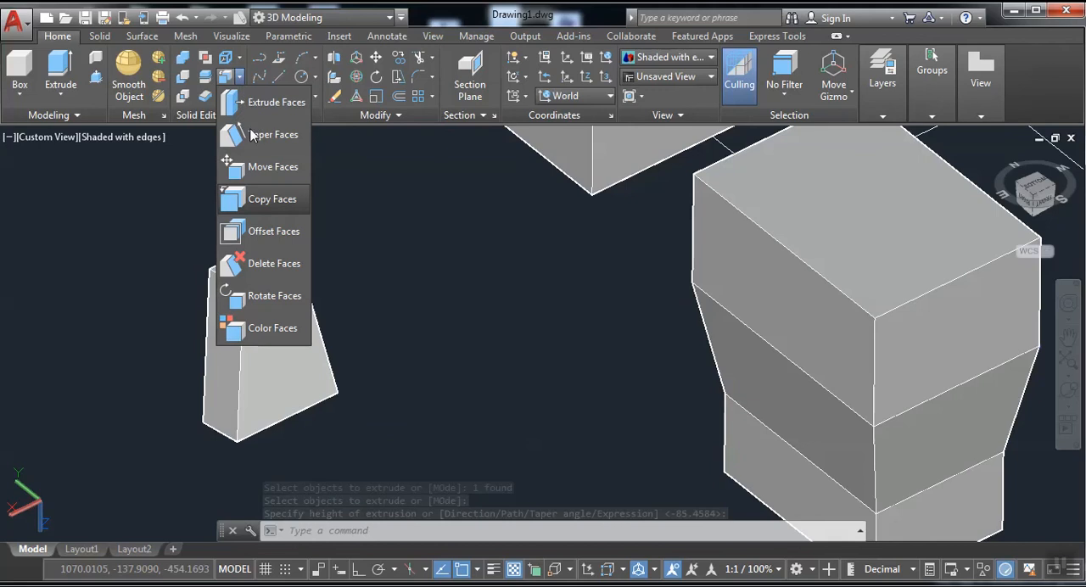
pyautogui.click(267, 329)
pyautogui.scroll(-6, 280, 343)
pyautogui.scroll(3, 680, 323)
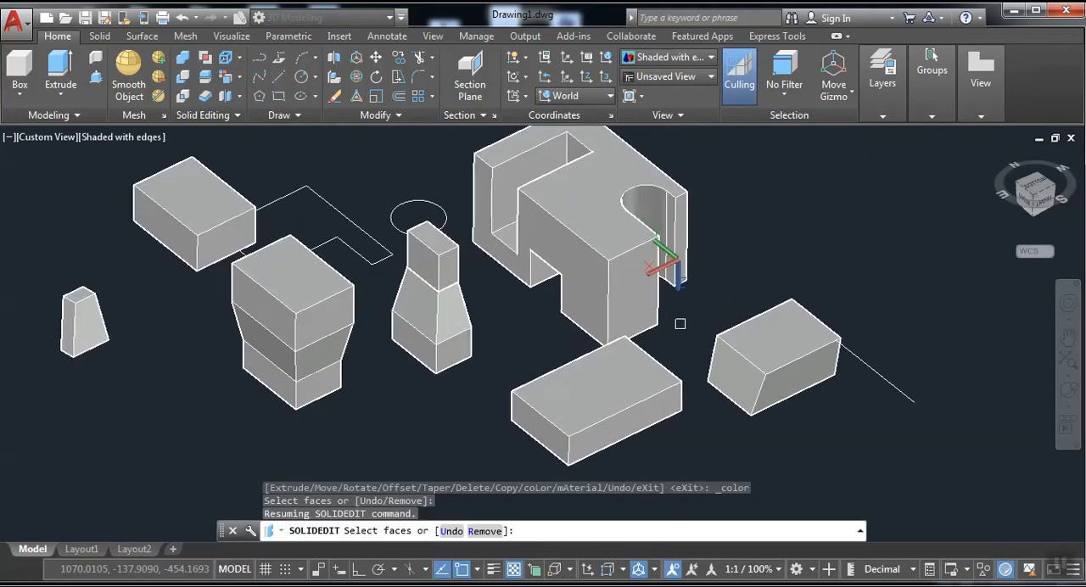
pyautogui.scroll(2, 680, 324)
pyautogui.click(604, 398)
pyautogui.rightClick(604, 399)
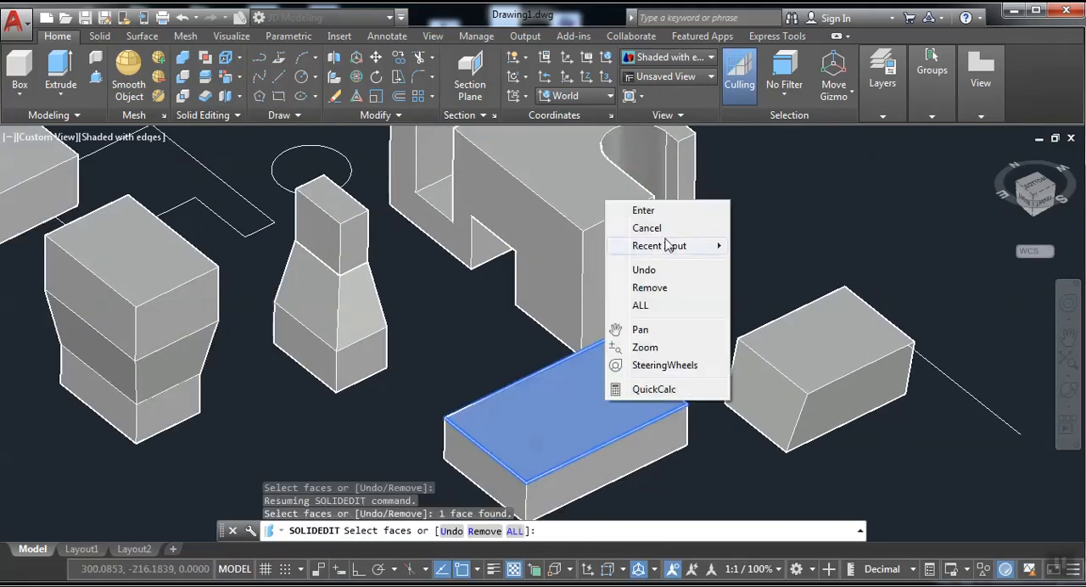
pyautogui.click(643, 211)
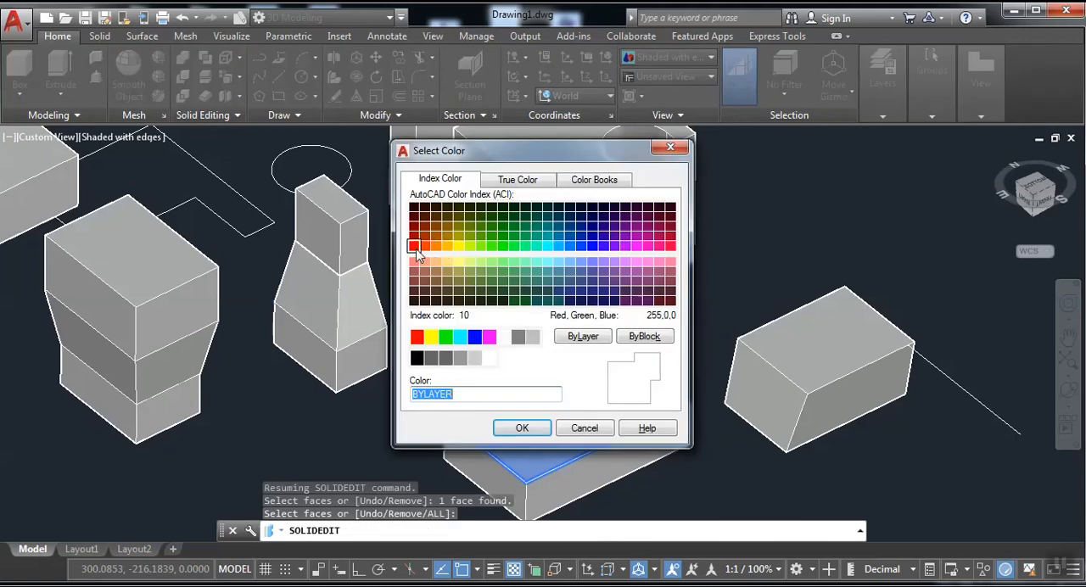
pyautogui.click(414, 246)
pyautogui.click(519, 428)
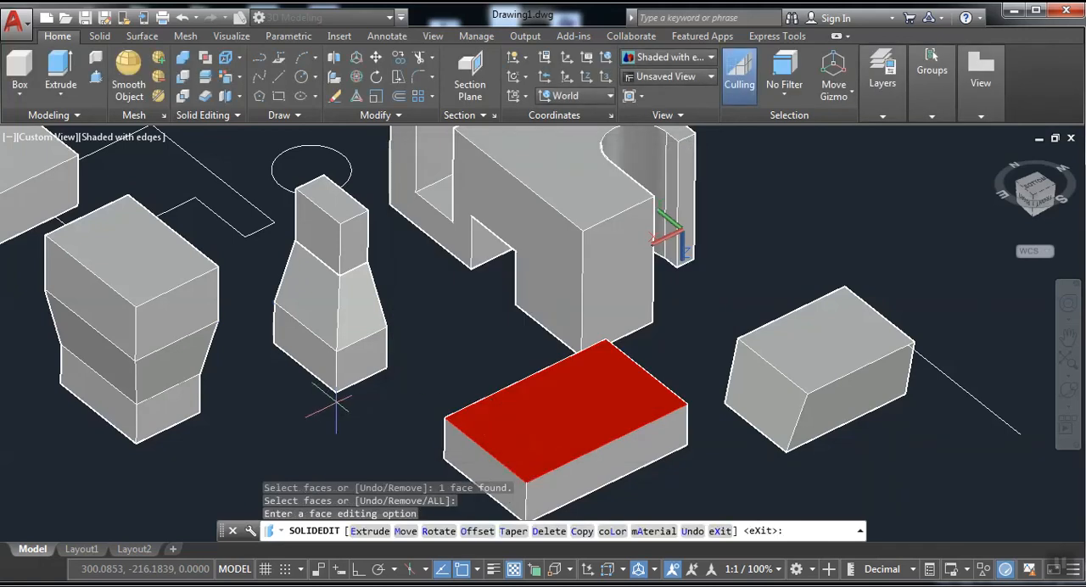
# Change the viewport's visual style to Realistic.
pyautogui.moveTo(445, 384); pyautogui.dragTo(552, 308, button='middle')
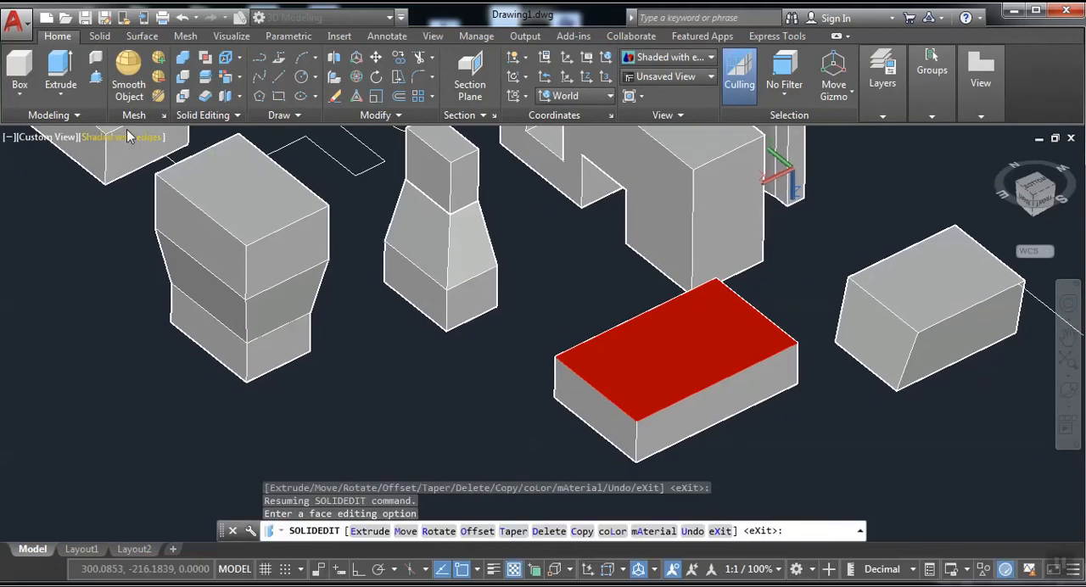
pyautogui.click(126, 138)
pyautogui.click(153, 229)
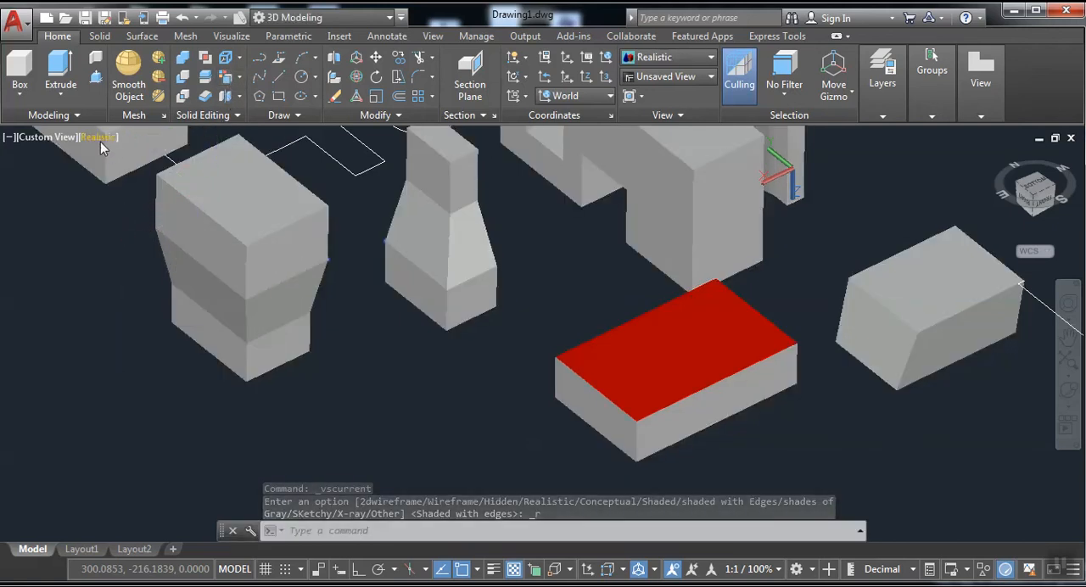
# Color the long side face of the tiered block's uppermost tier green, index color 100.
pyautogui.click(231, 96)
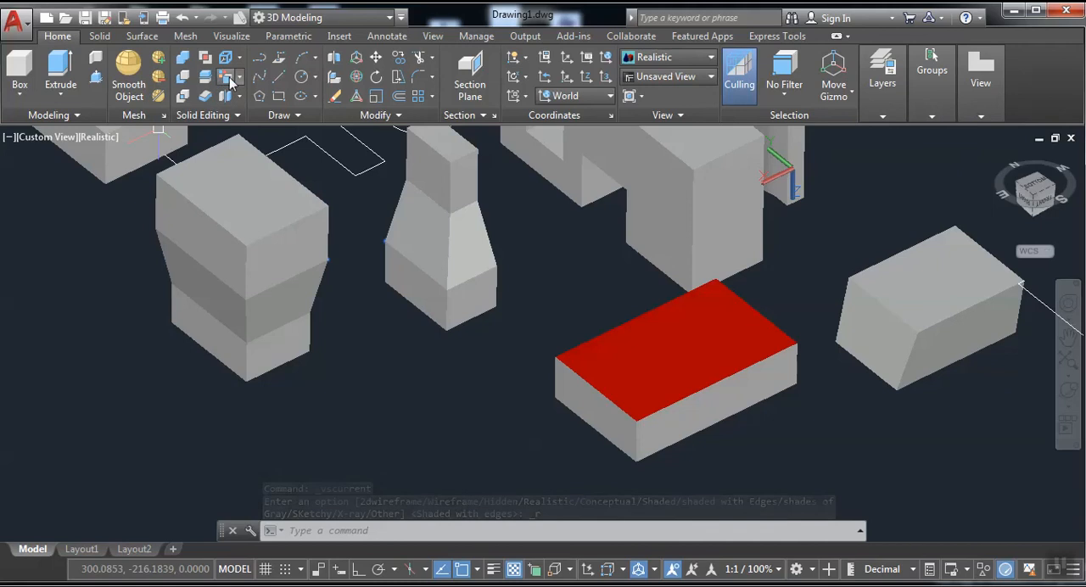
pyautogui.click(215, 247)
pyautogui.rightClick(217, 247)
pyautogui.click(240, 253)
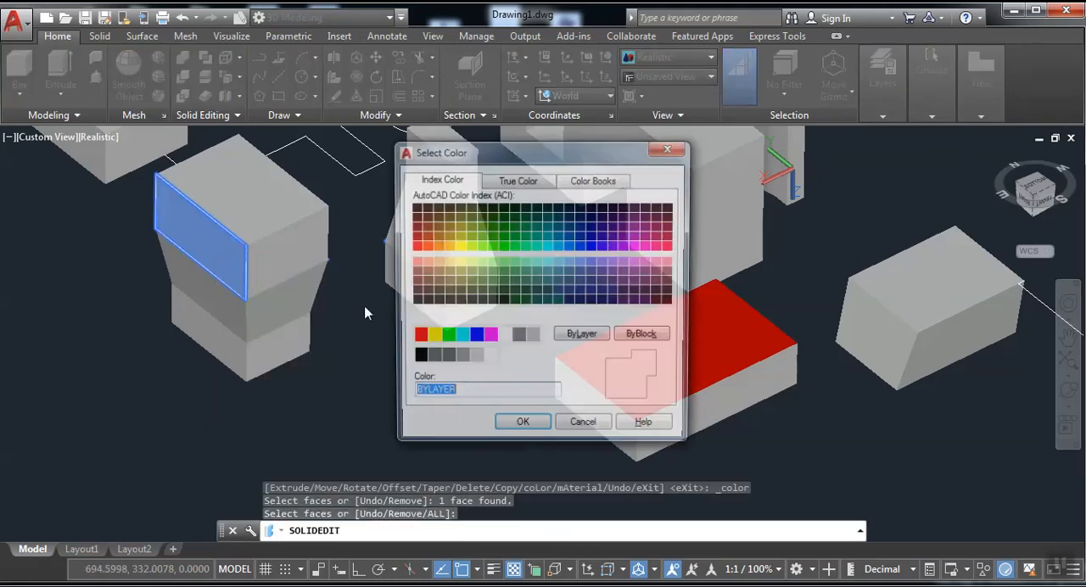
pyautogui.click(514, 247)
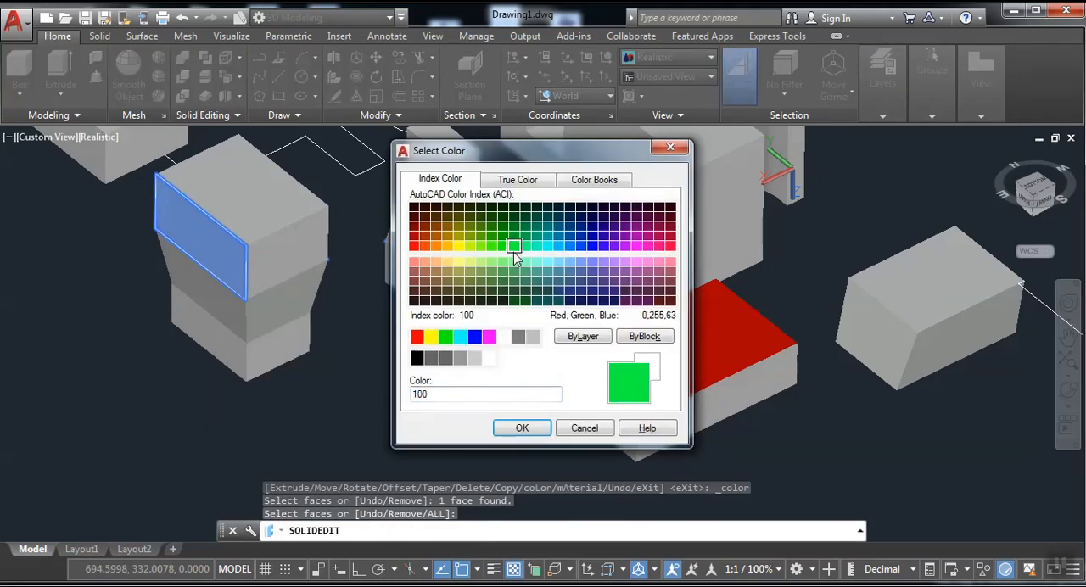
pyautogui.click(522, 428)
pyautogui.click(226, 78)
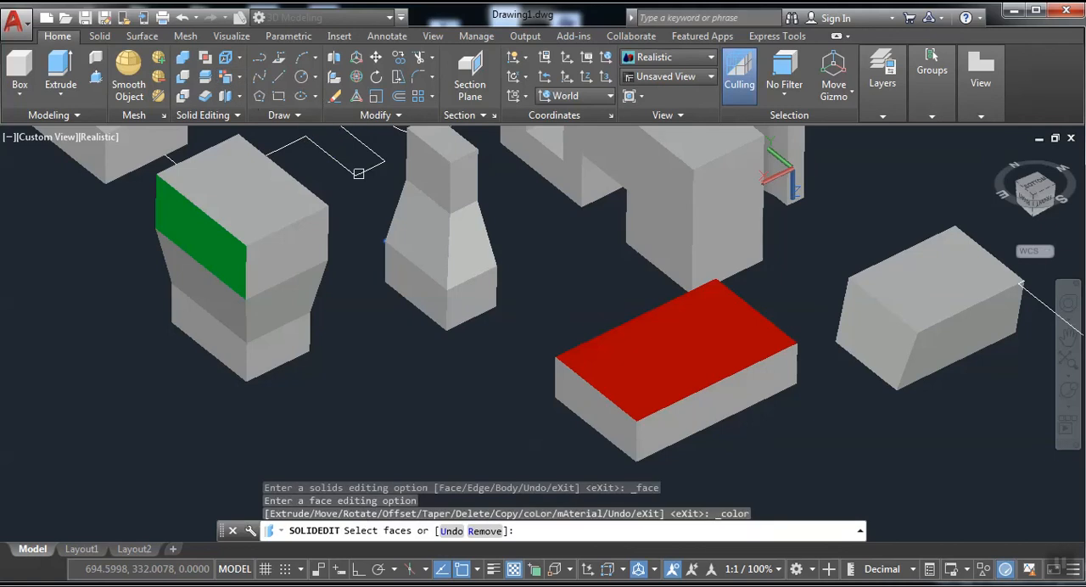
pyautogui.click(432, 244)
pyautogui.click(293, 248)
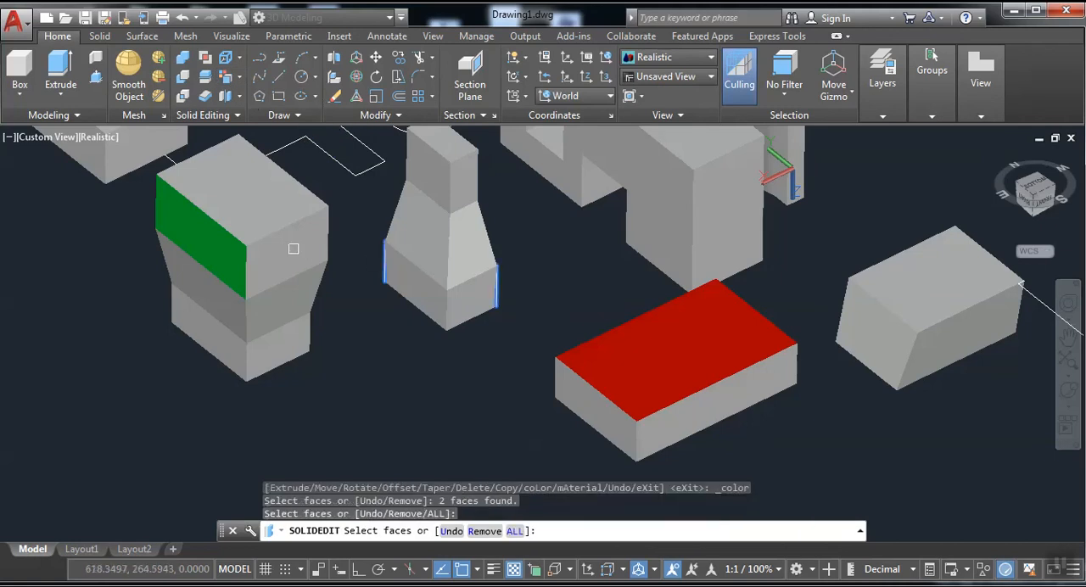
# Color the short side face of the tiered block's lowest tier magenta, index color 210, and end face editing.
pyautogui.click(235, 78)
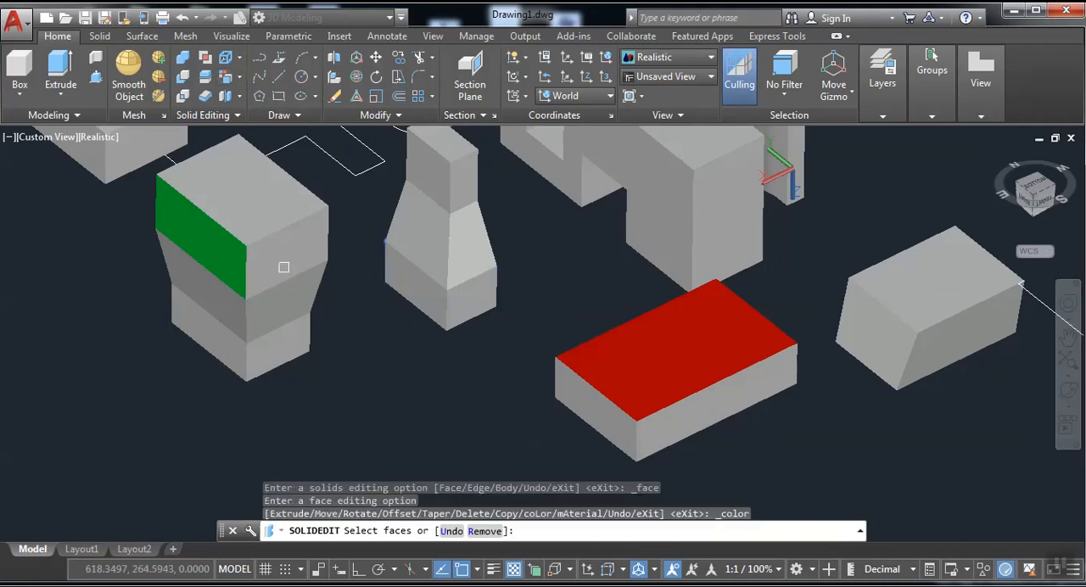
pyautogui.click(274, 350)
pyautogui.rightClick(274, 353)
pyautogui.click(304, 362)
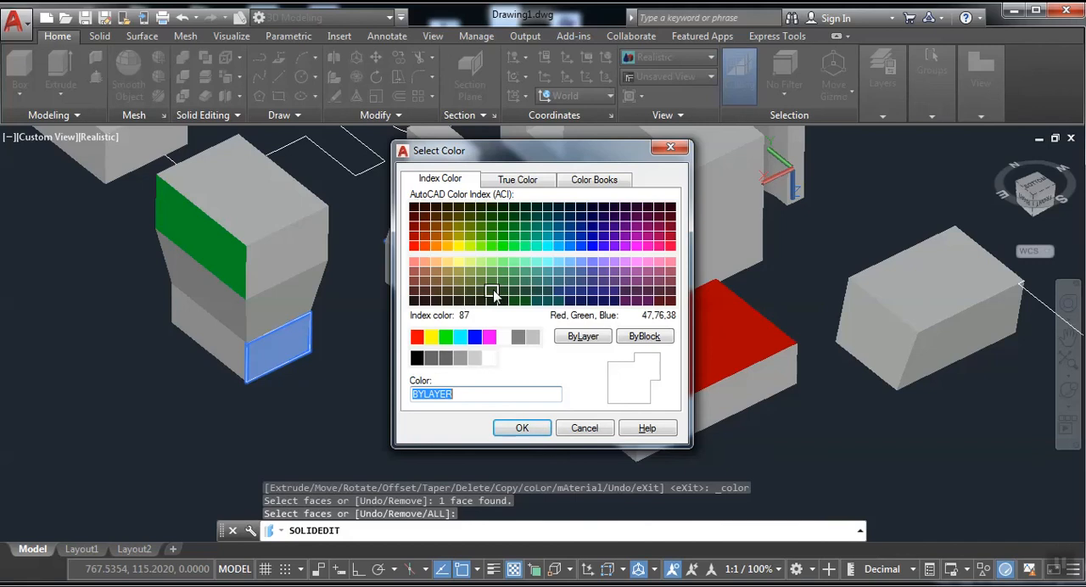
pyautogui.click(636, 245)
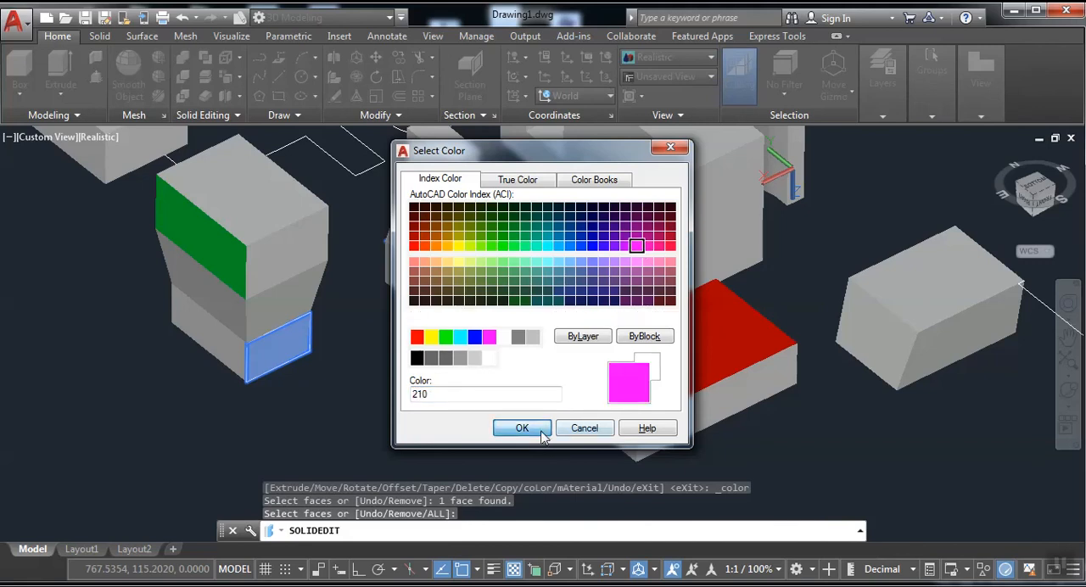
pyautogui.click(543, 435)
pyautogui.scroll(-2, 461, 353)
pyautogui.moveTo(443, 311); pyautogui.dragTo(520, 355, button='middle')
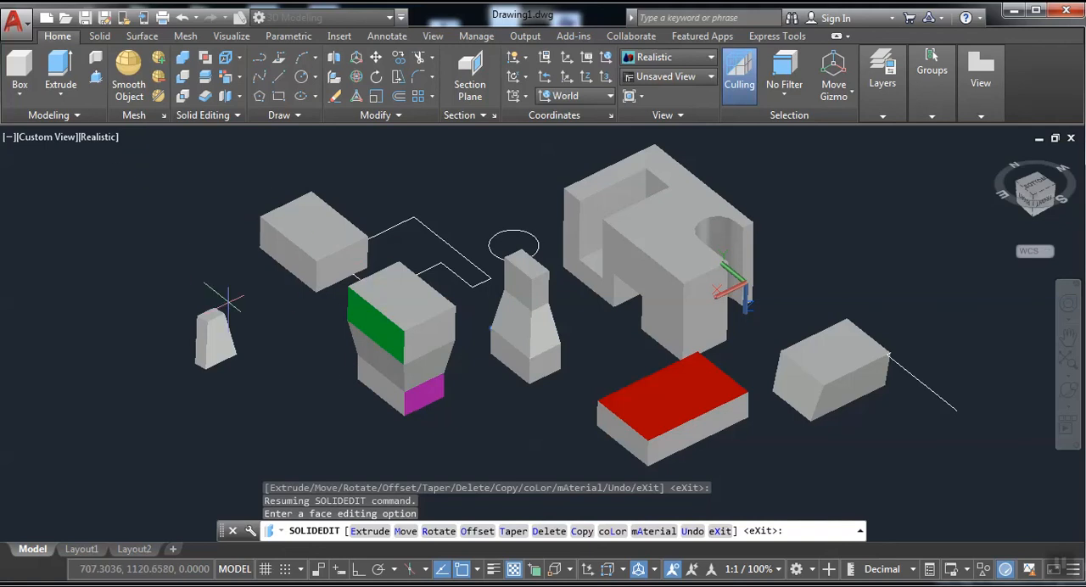
pyautogui.press('Escape')
# Erase the small tapered solid, the separate rectangular block and the larger open outline beside it.
pyautogui.click(128, 219)
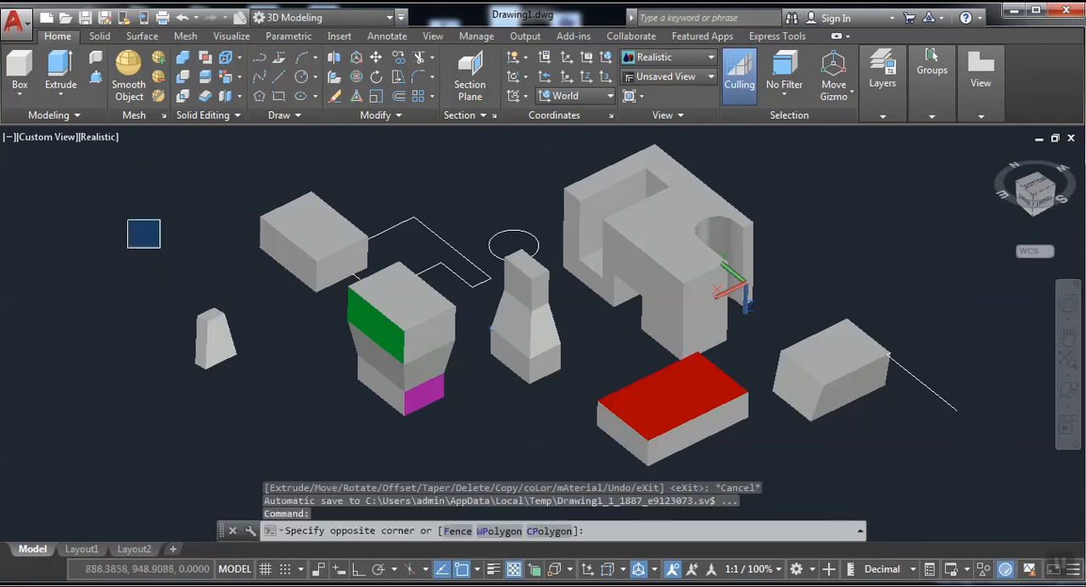
pyautogui.click(254, 395)
pyautogui.click(247, 137)
pyautogui.click(390, 291)
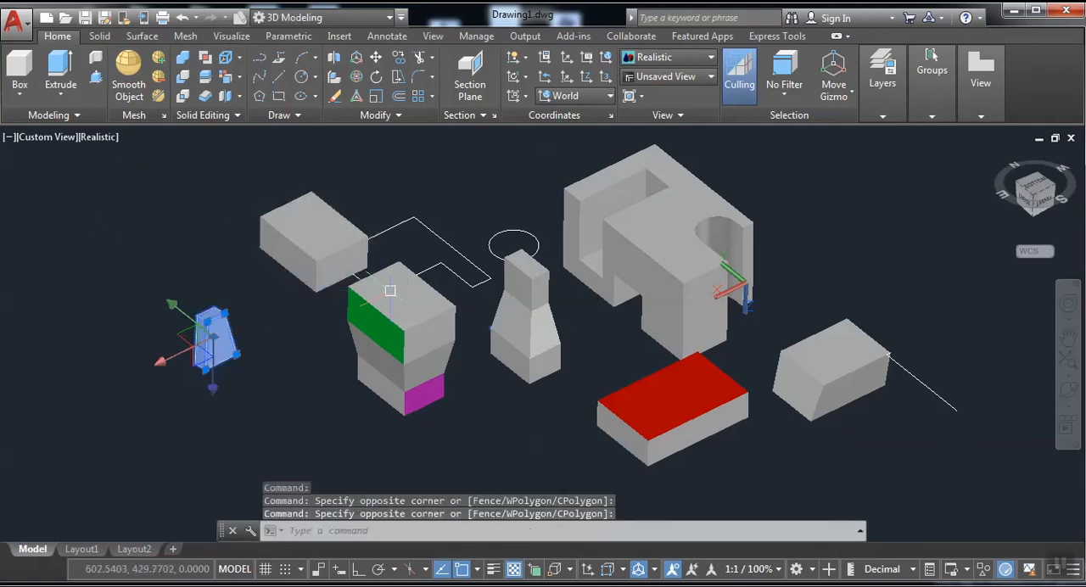
pyautogui.click(412, 241)
pyautogui.click(272, 213)
pyautogui.rightClick(272, 214)
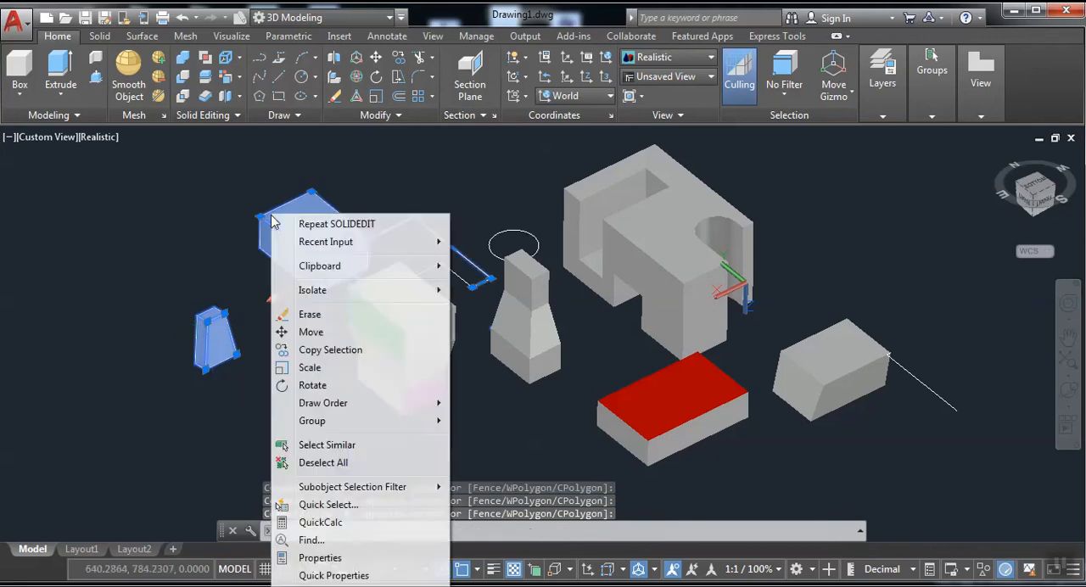
pyautogui.click(319, 317)
pyautogui.moveTo(467, 345)
pyautogui.mouseDown(button='middle')
pyautogui.moveTo(337, 334)
pyautogui.moveTo(359, 350)
pyautogui.mouseUp(button='middle')
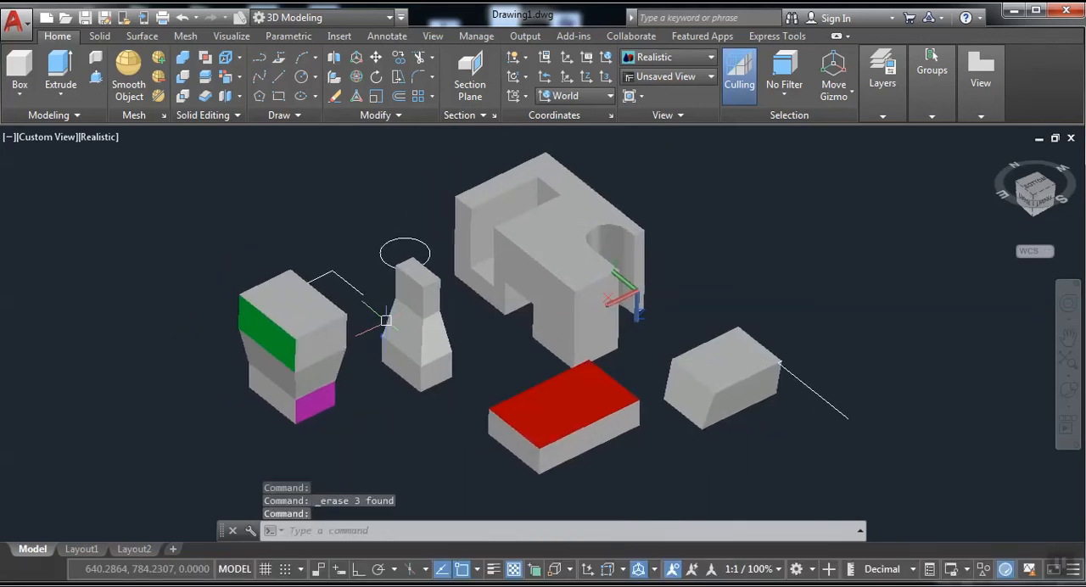